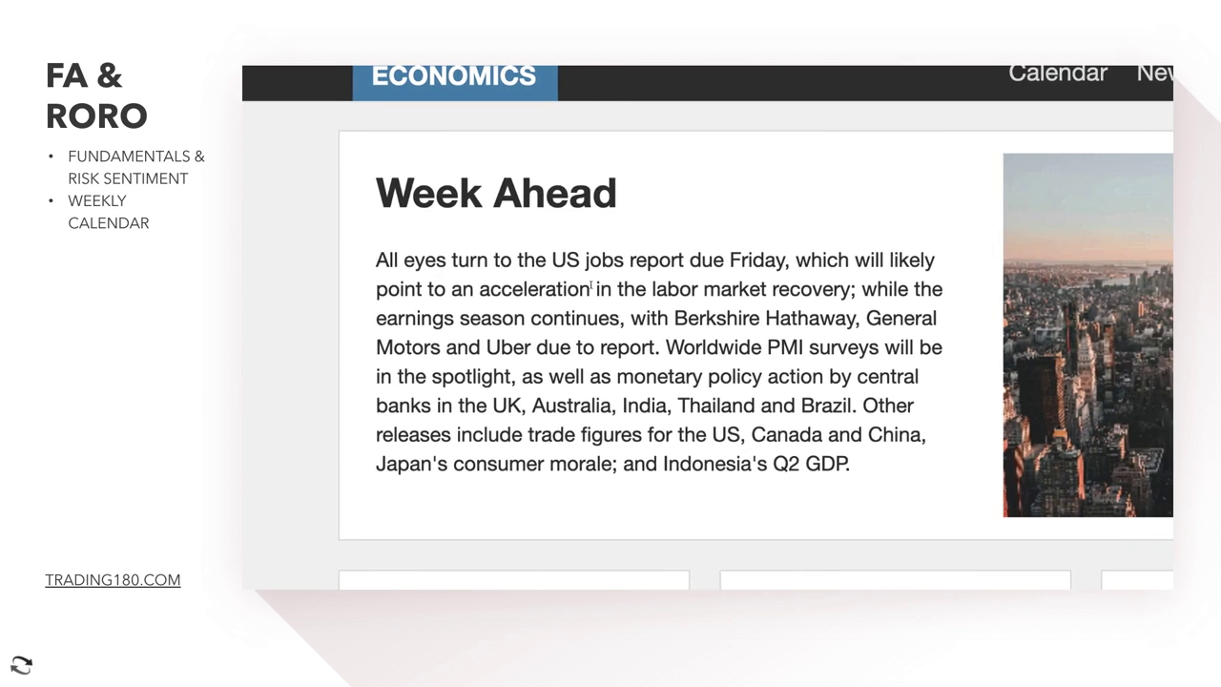
Highlight the Week Ahead passages on the US jobs report, PMI surveys and central bank policy, and trade figures while reading
{"action": "left_click_drag", "start_coordinate": [582, 260], "coordinate": [618, 289]}
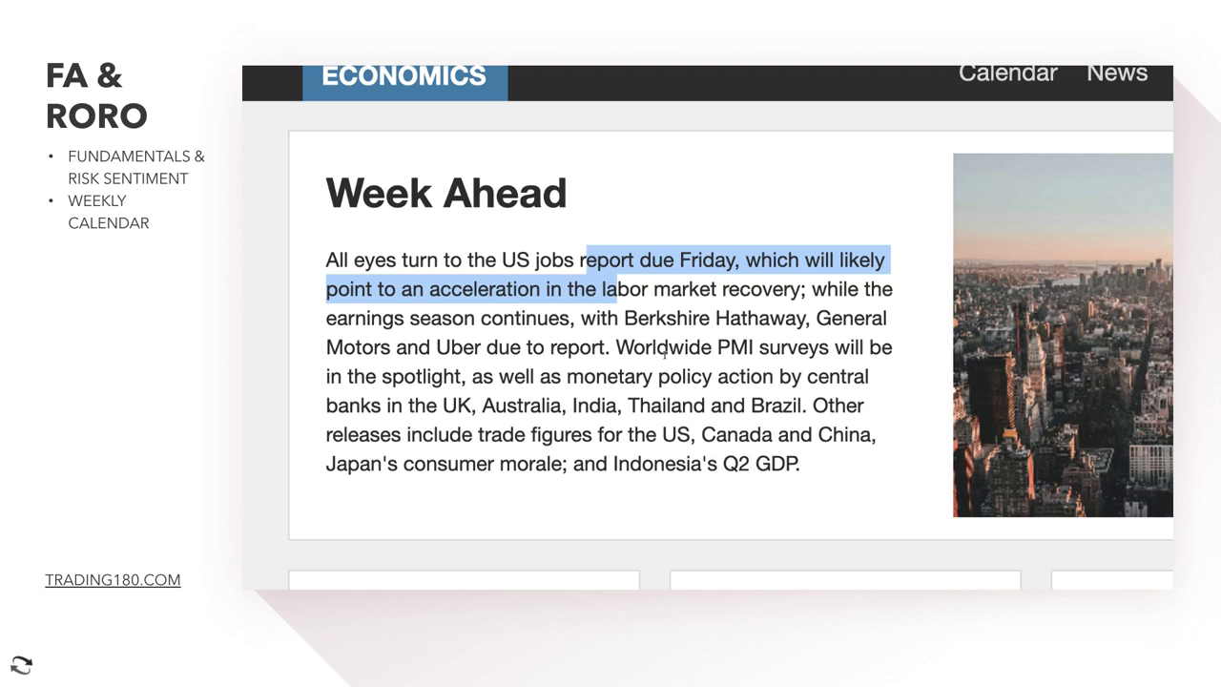
{"action": "left_click_drag", "start_coordinate": [616, 347], "coordinate": [562, 405]}
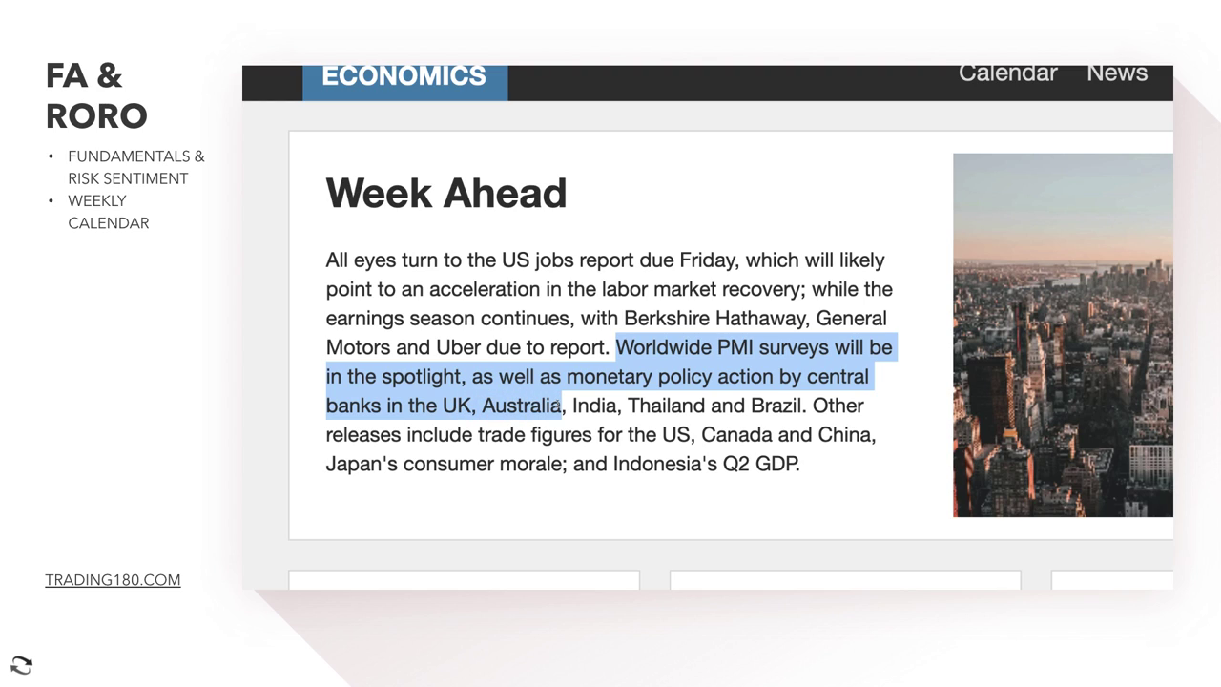
{"action": "left_click", "coordinate": [841, 406]}
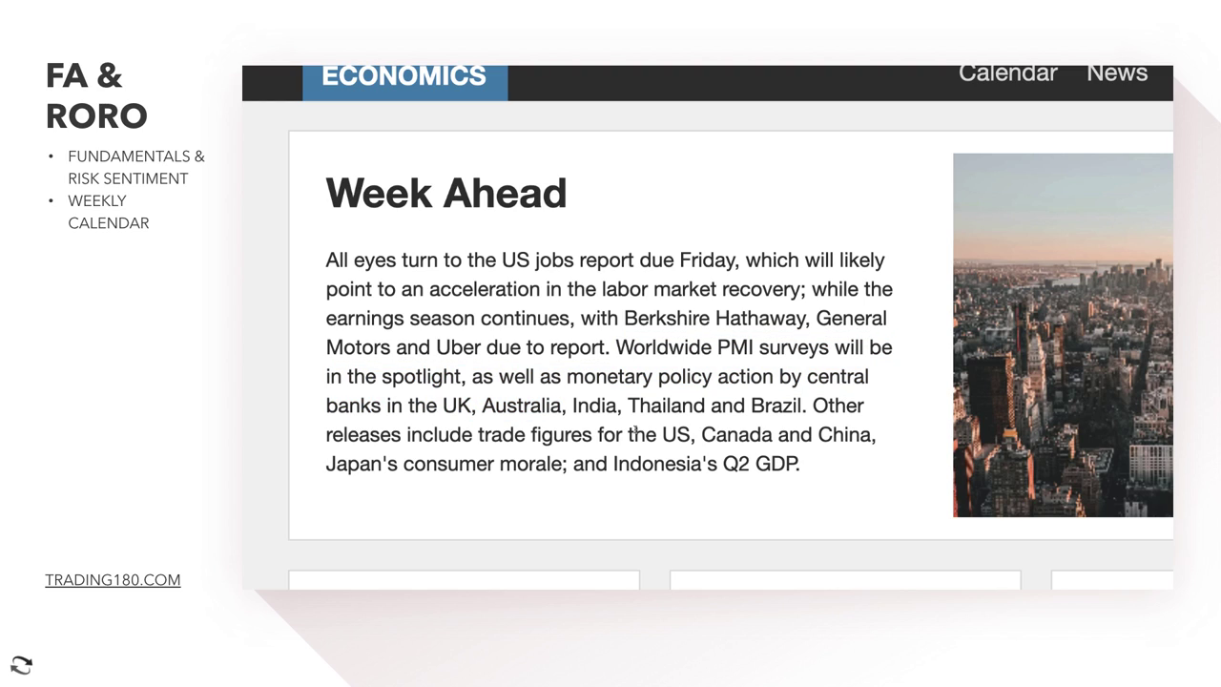
{"action": "left_click_drag", "start_coordinate": [380, 437], "coordinate": [553, 464]}
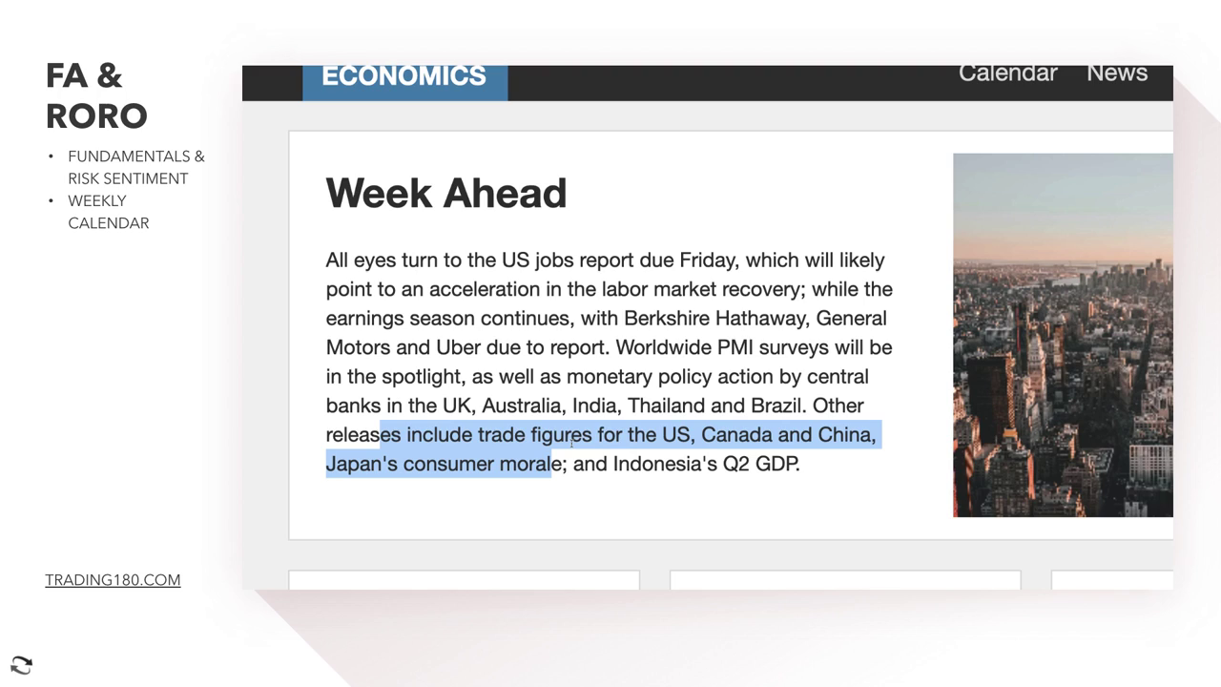
{"action": "left_click", "coordinate": [874, 433]}
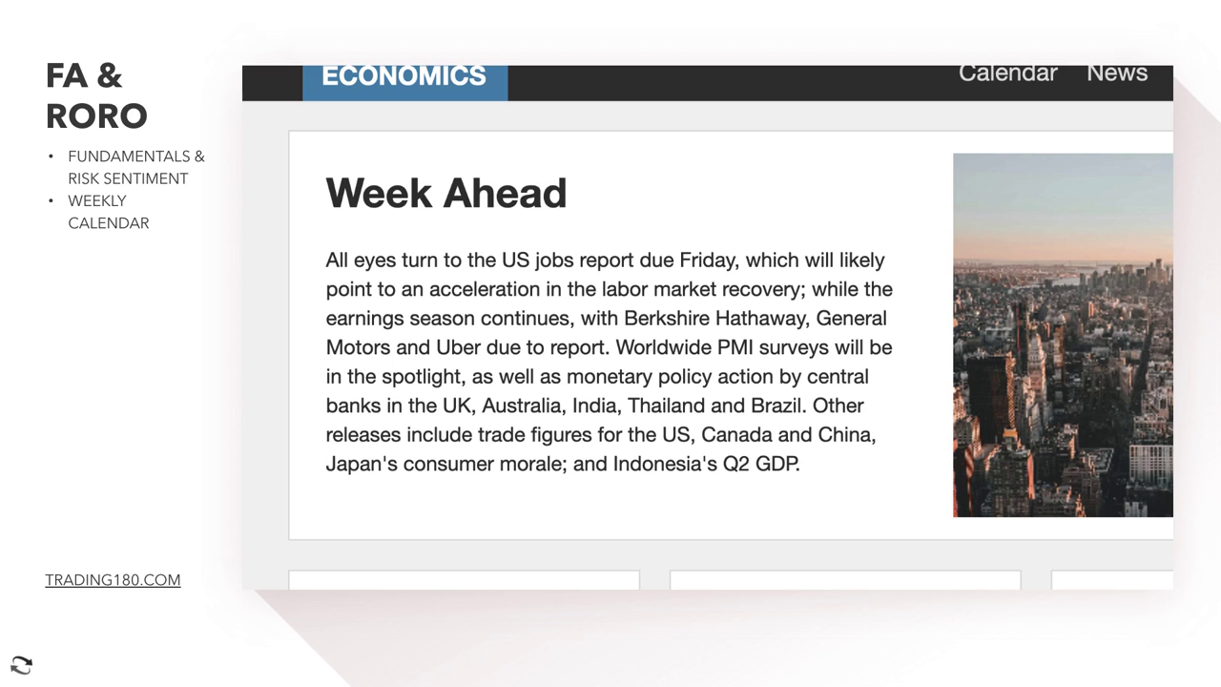
Advance the presentation past the US Dollar Index title to the ING article "US economy back on top"
{"action": "key", "text": "Right"}
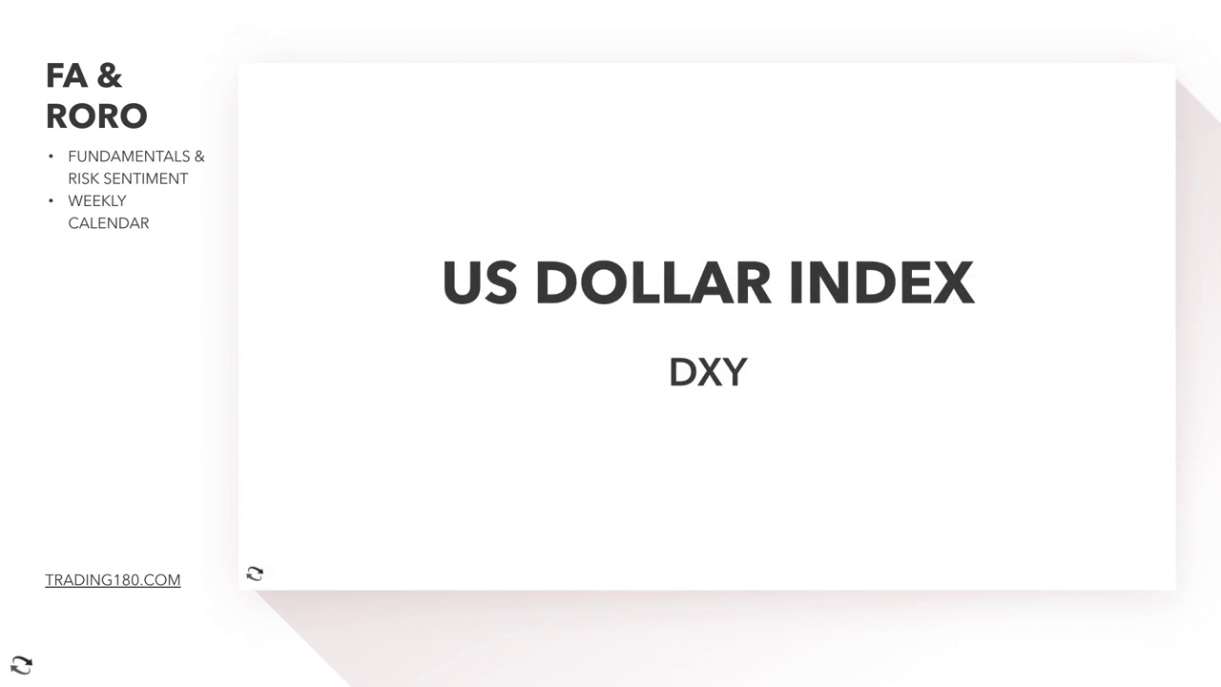
{"action": "key", "text": "Right"}
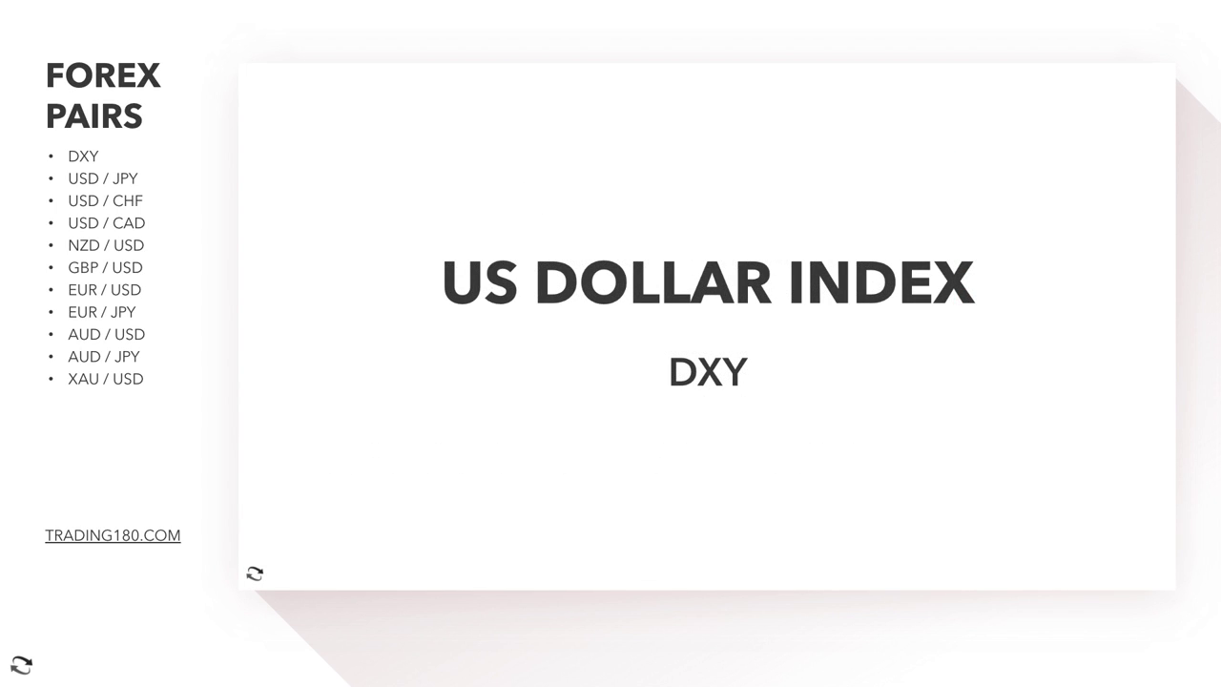
{"action": "key", "text": "Right"}
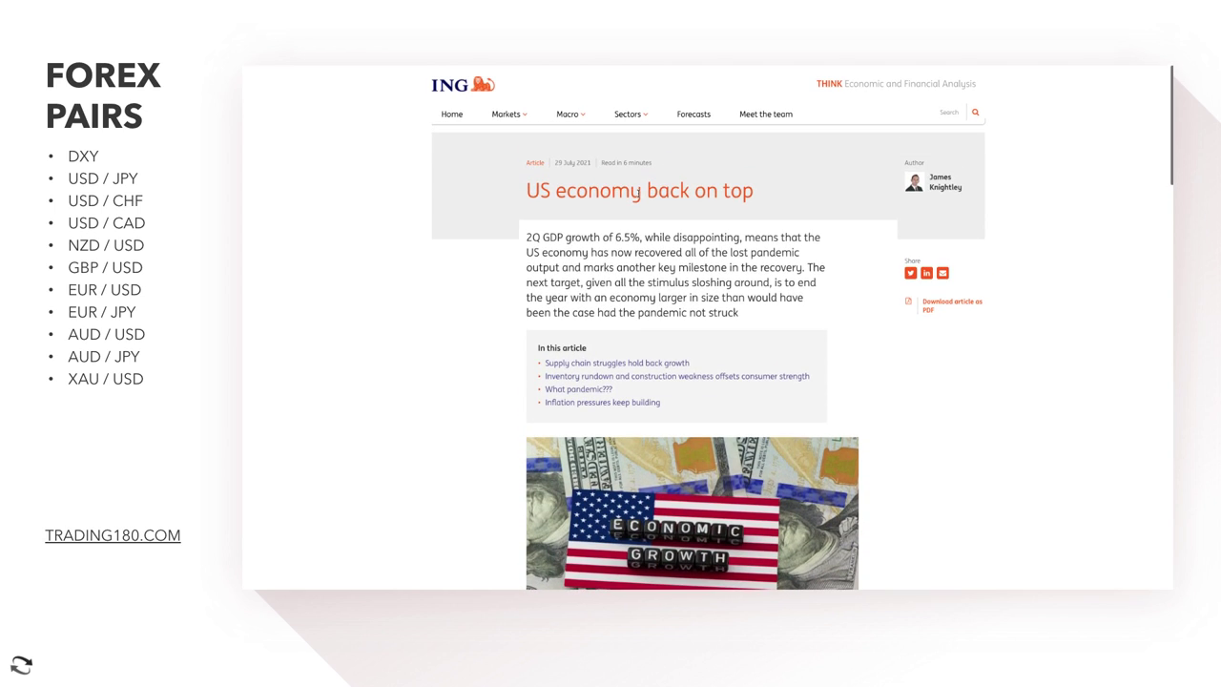
Highlight the article's introduction passage by passage, covering 2Q GDP growth, the recovered pandemic output and the next growth target
{"action": "left_click_drag", "start_coordinate": [525, 241], "coordinate": [740, 237]}
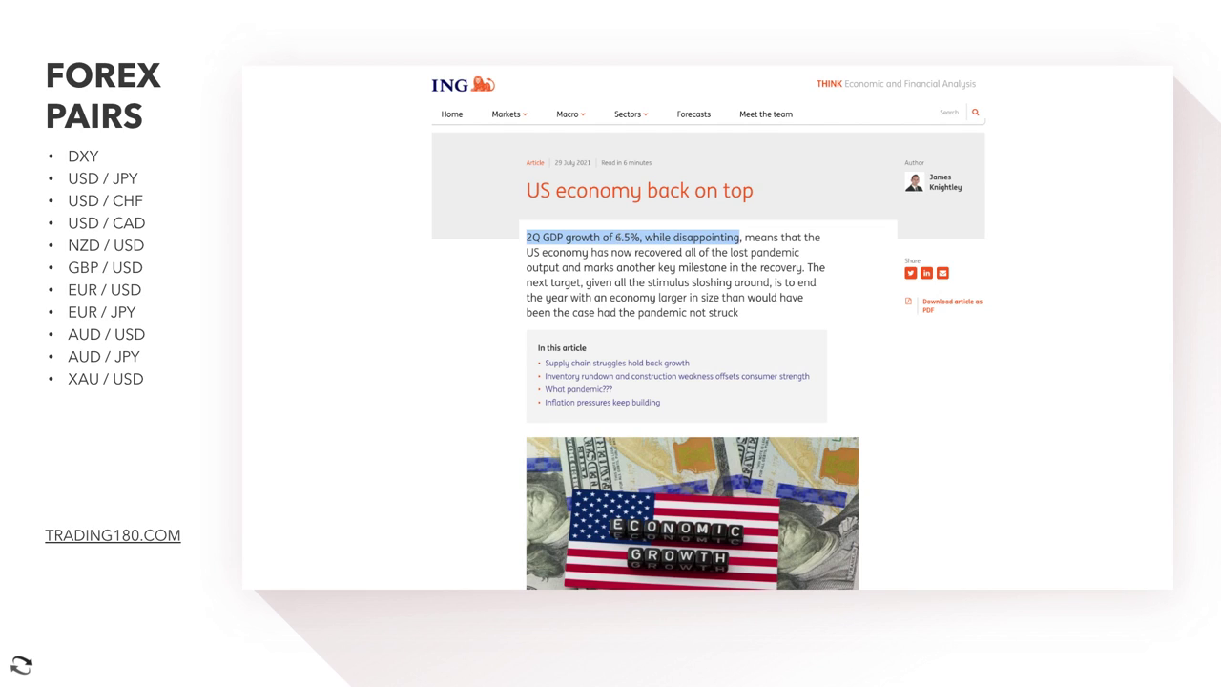
{"action": "left_click", "coordinate": [669, 237]}
{"action": "left_click_drag", "start_coordinate": [743, 237], "coordinate": [801, 268]}
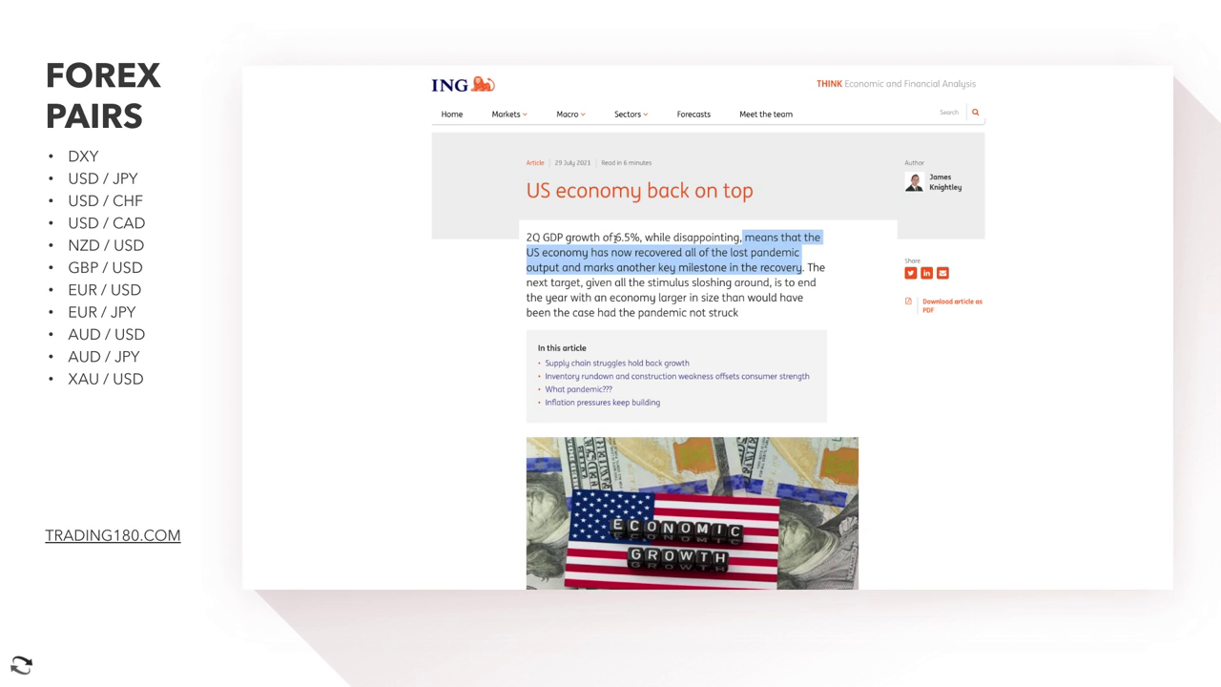
{"action": "left_click", "coordinate": [614, 236]}
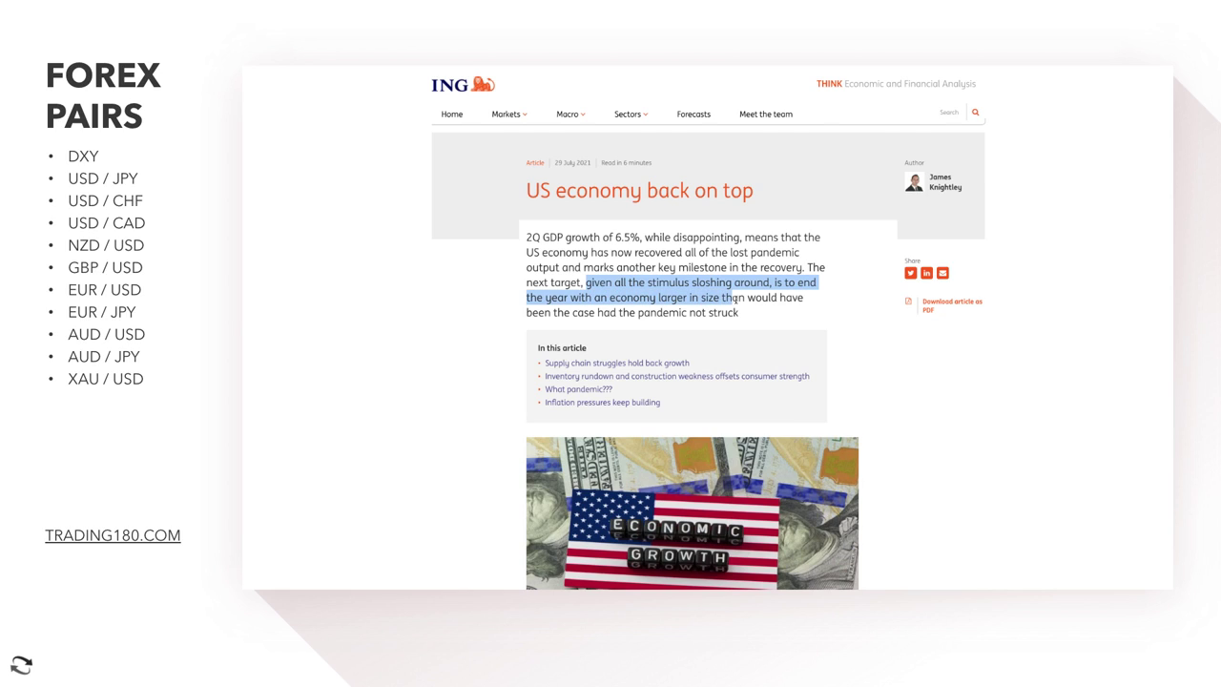
{"action": "left_click_drag", "start_coordinate": [800, 297], "coordinate": [733, 311]}
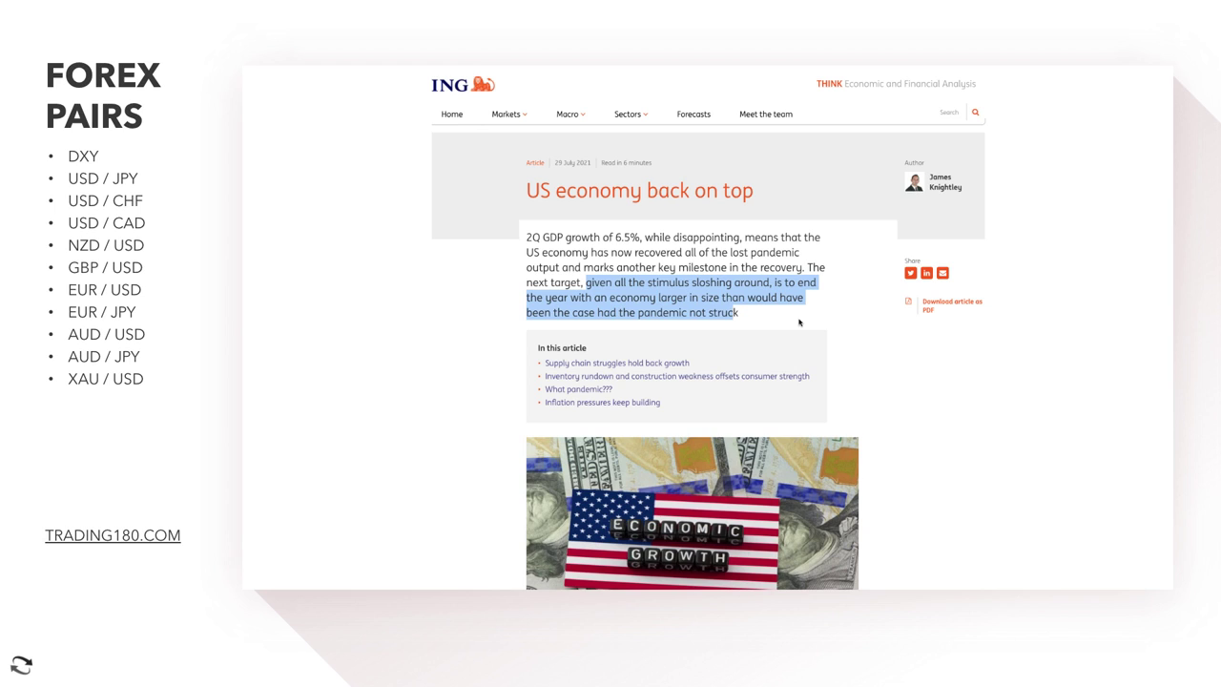
Examine the article's chart comparing actual US GDP growth and ING forecasts with the pre-Covid trend path
{"action": "scroll", "coordinate": [806, 324], "scroll_direction": "down", "scroll_amount": 2}
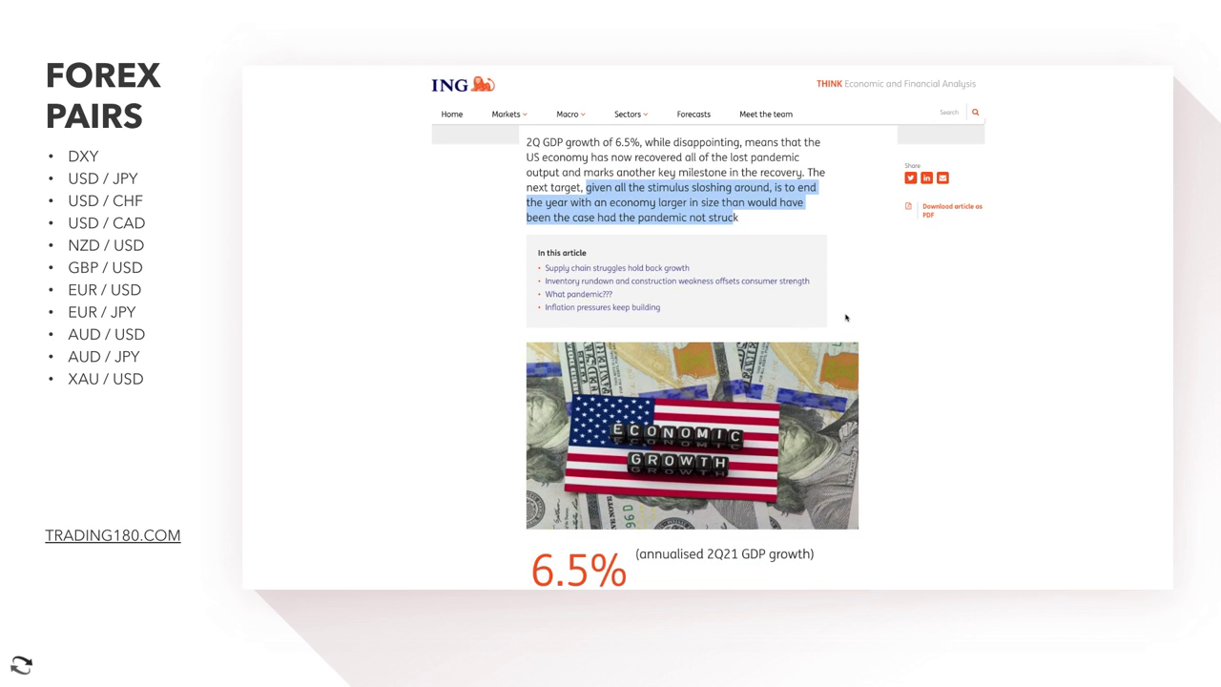
{"action": "scroll", "coordinate": [845, 317], "scroll_direction": "down", "scroll_amount": 2}
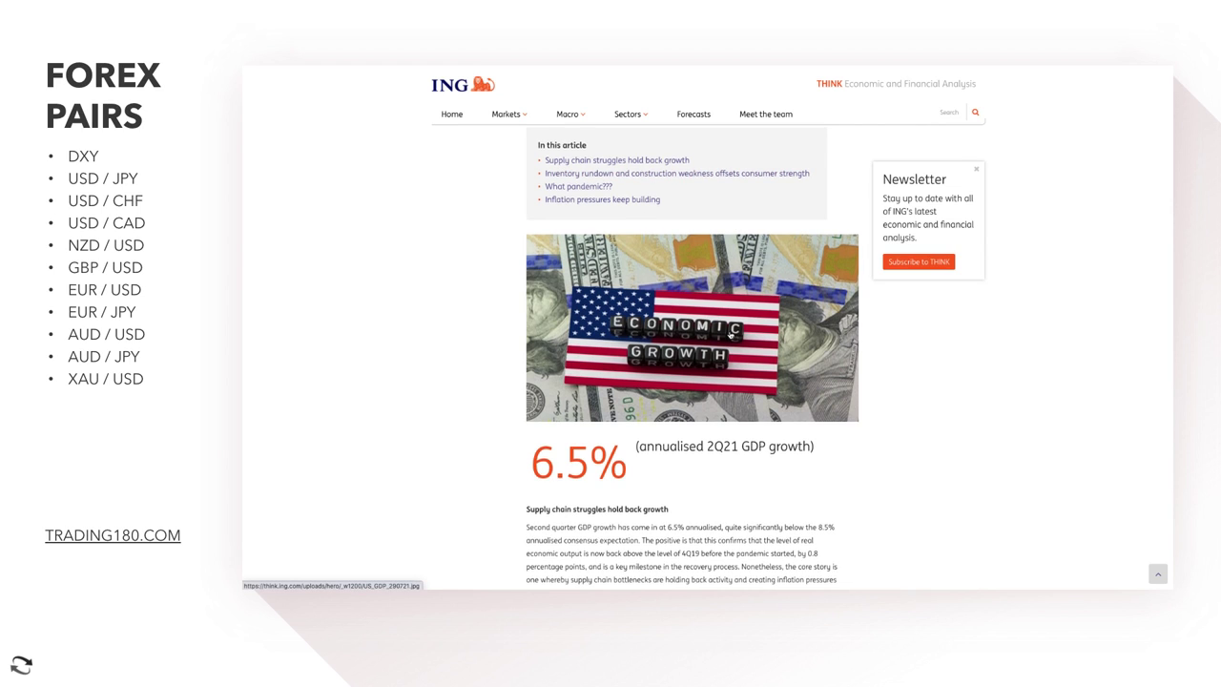
{"action": "scroll", "coordinate": [730, 334], "scroll_direction": "down", "scroll_amount": 7}
{"action": "scroll", "coordinate": [760, 365], "scroll_direction": "down", "scroll_amount": 6}
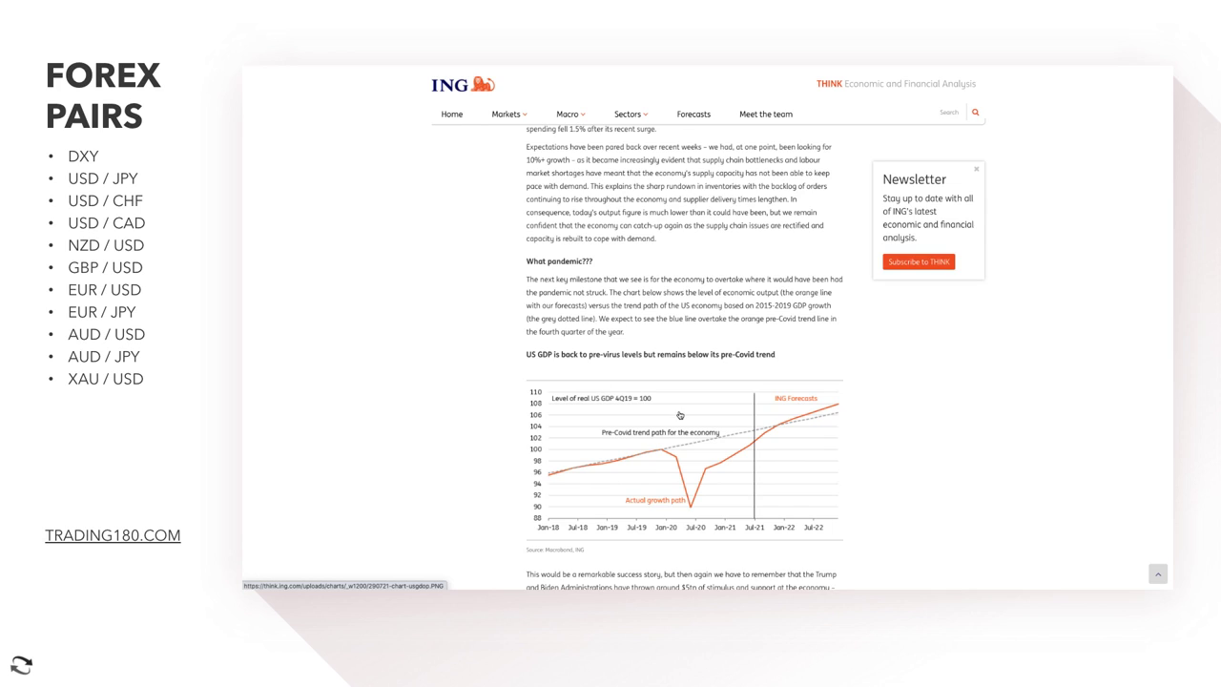
{"action": "scroll", "coordinate": [679, 415], "scroll_direction": "down", "scroll_amount": 1}
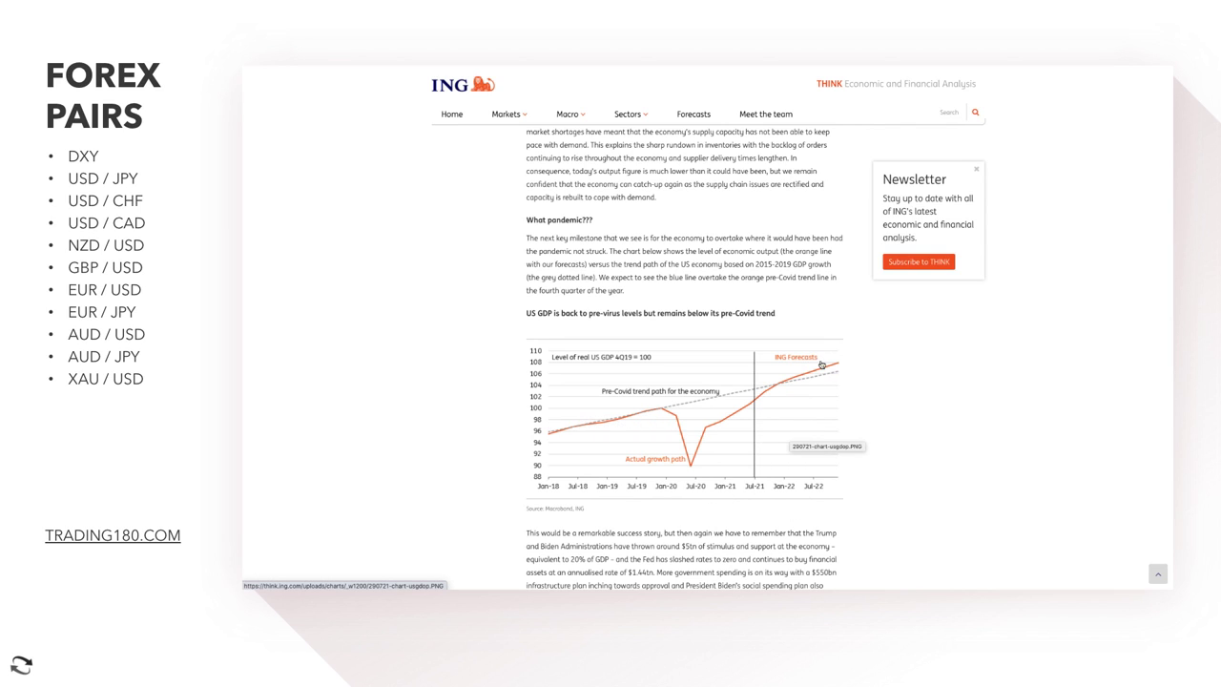
{"action": "scroll", "coordinate": [799, 418], "scroll_direction": "up", "scroll_amount": 1}
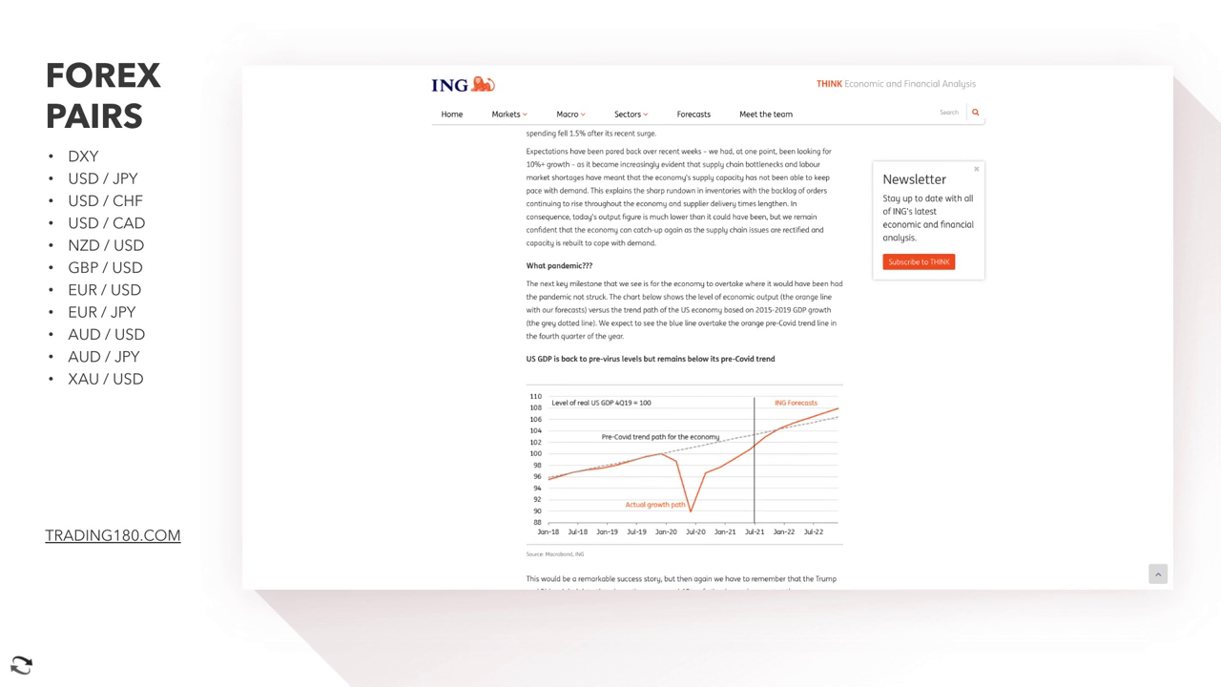
Switch to the TradingView DXY daily chart and delete the green zone between 91.980 and 92.360
{"action": "key", "text": "ctrl+Tab"}
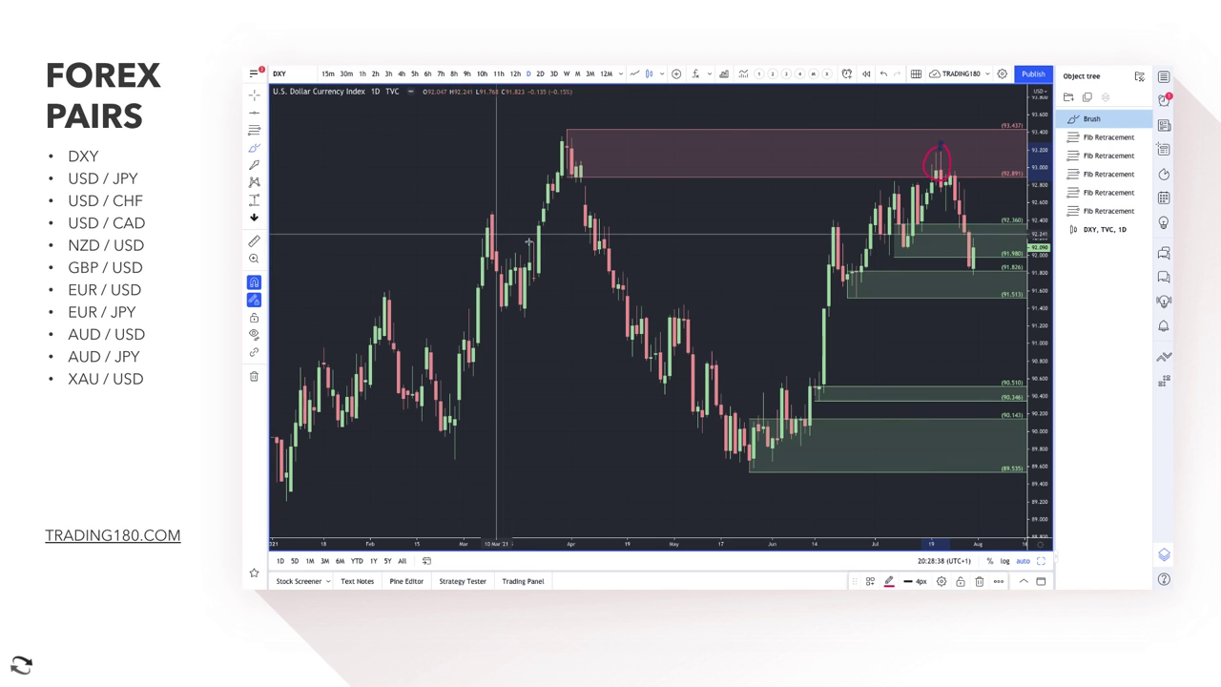
{"action": "scroll", "coordinate": [877, 248], "scroll_direction": "up", "scroll_amount": 2}
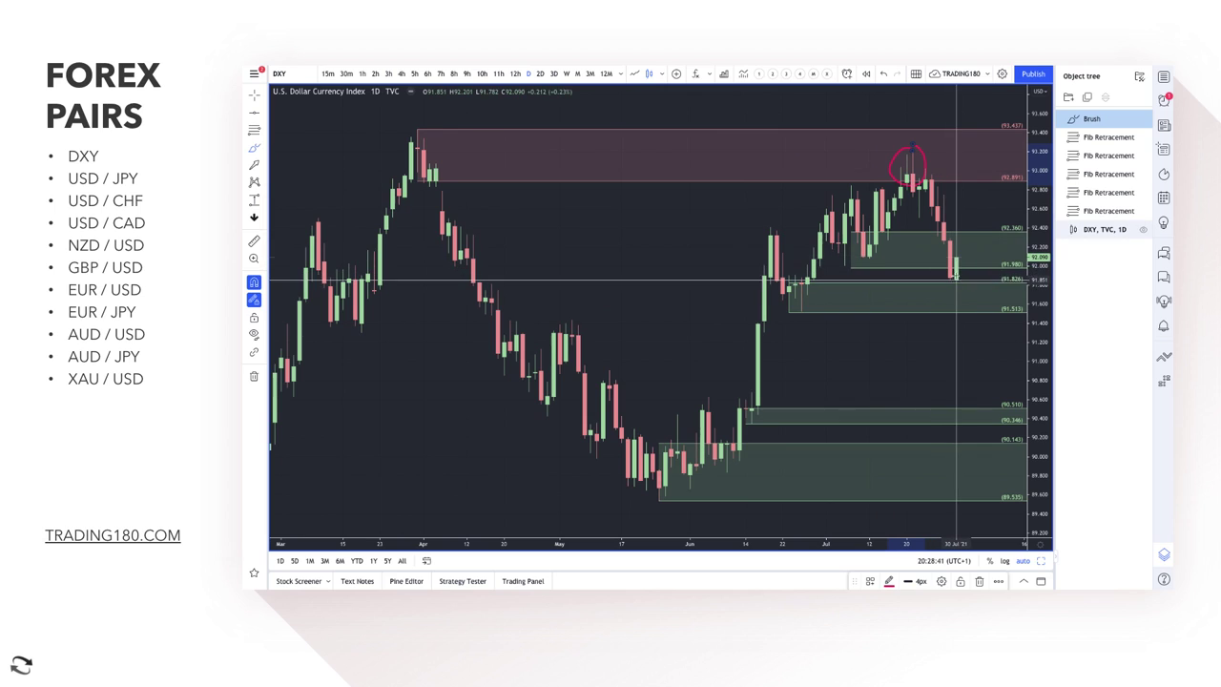
{"action": "left_click", "coordinate": [255, 148]}
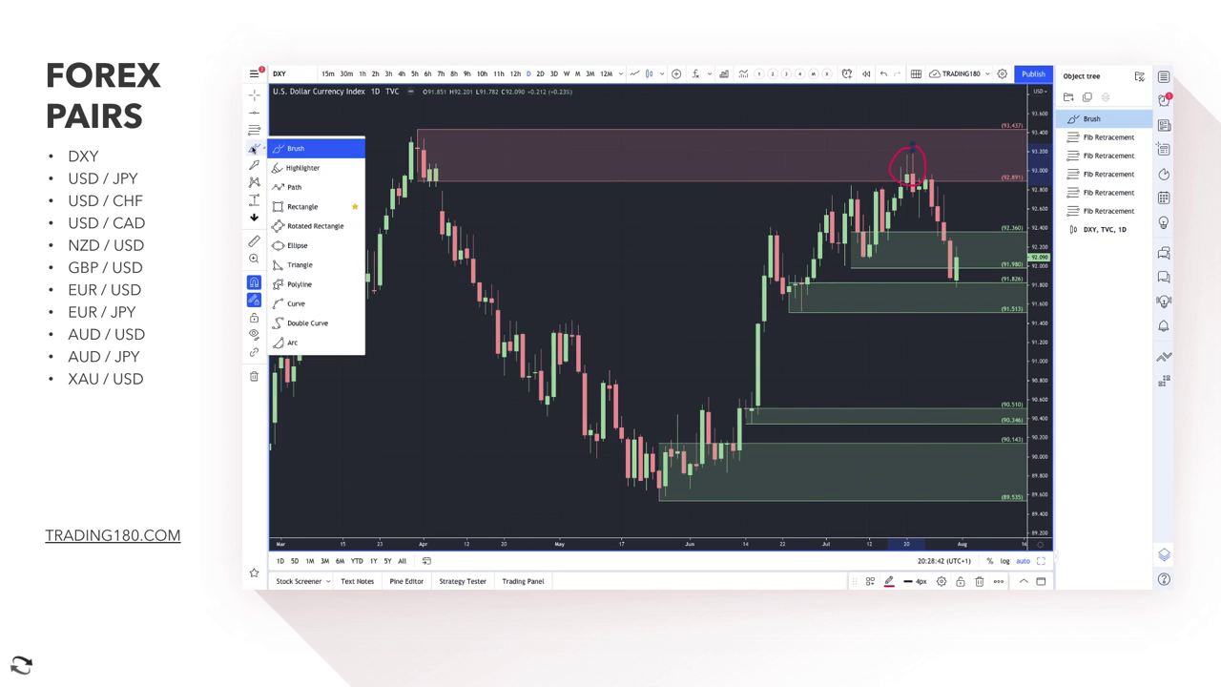
{"action": "left_click", "coordinate": [296, 145]}
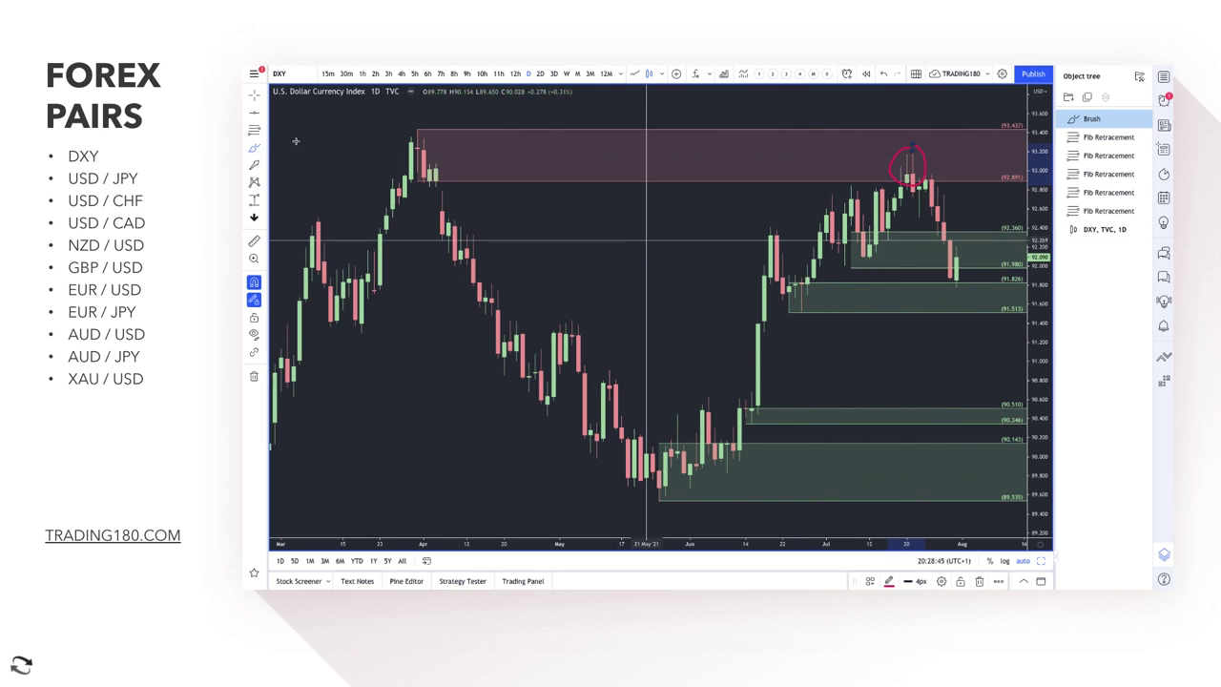
{"action": "scroll", "coordinate": [647, 239], "scroll_direction": "up", "scroll_amount": 3}
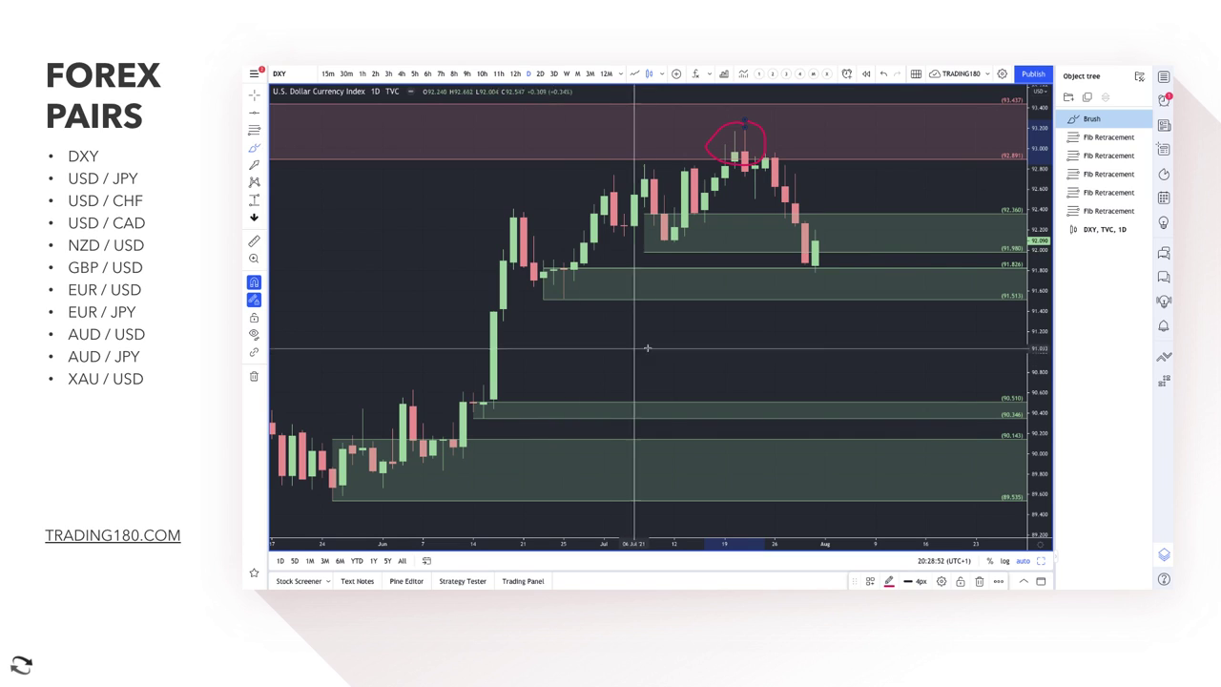
{"action": "left_click", "coordinate": [818, 211]}
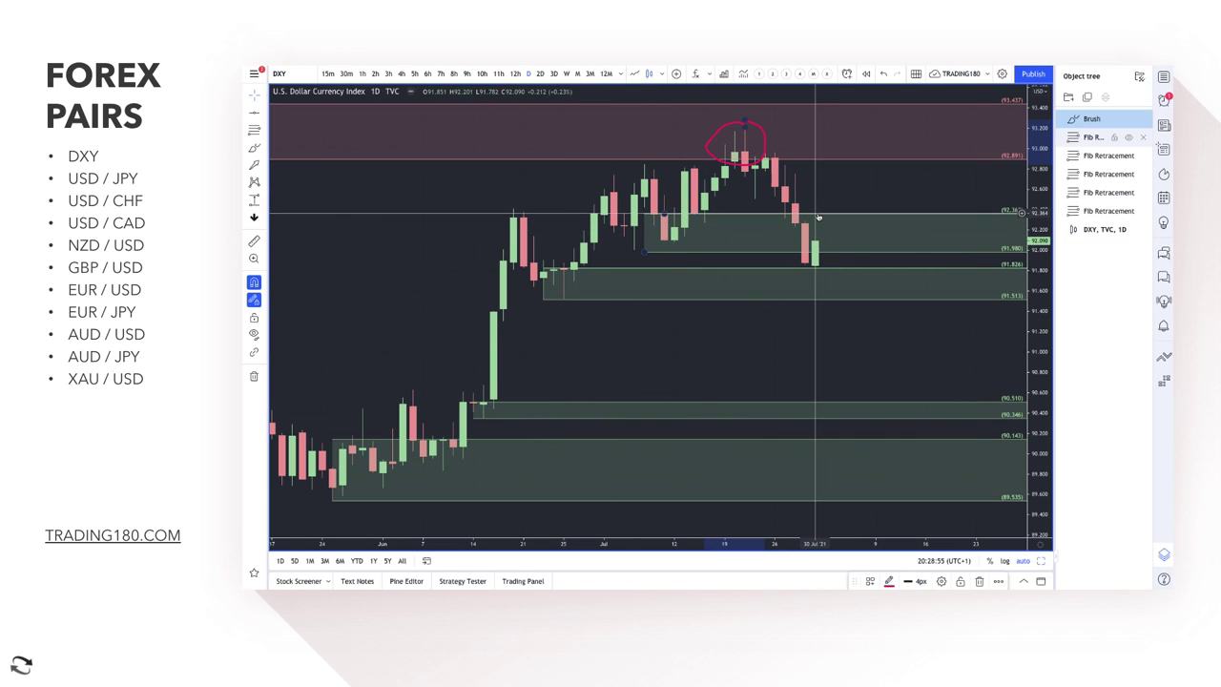
{"action": "key", "text": "Delete"}
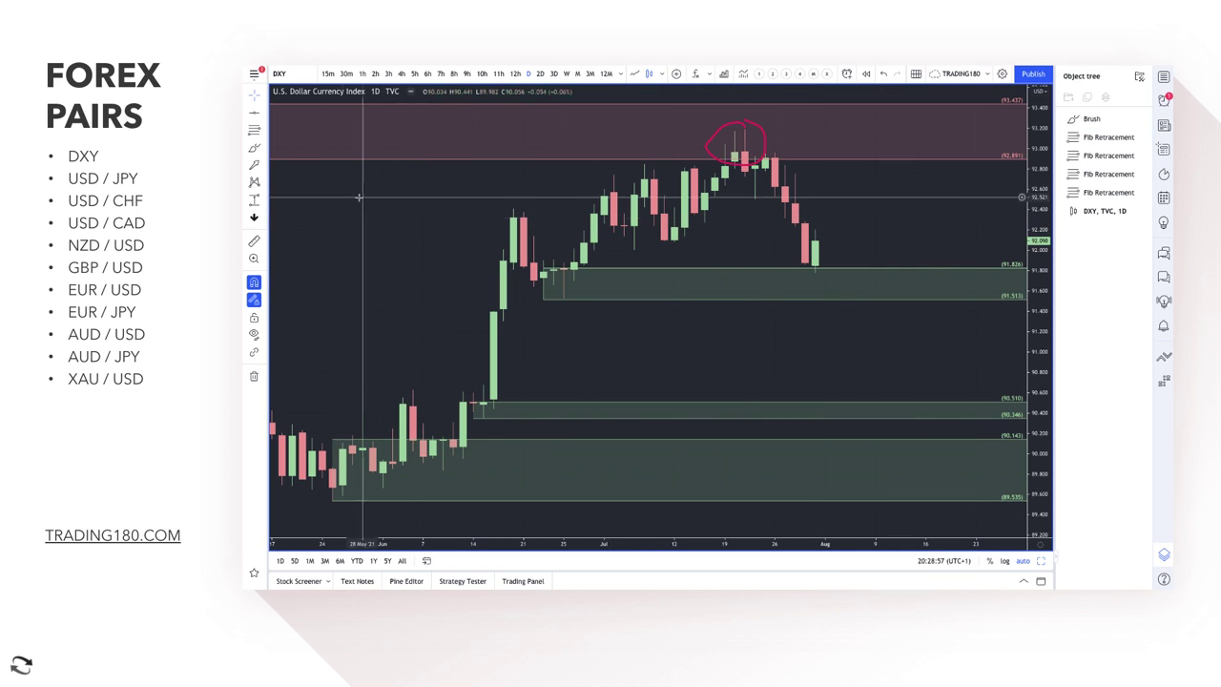
Handwrite a jobs note with the Brush beside the latest candles, and undo its strokes
{"action": "left_click", "coordinate": [252, 148]}
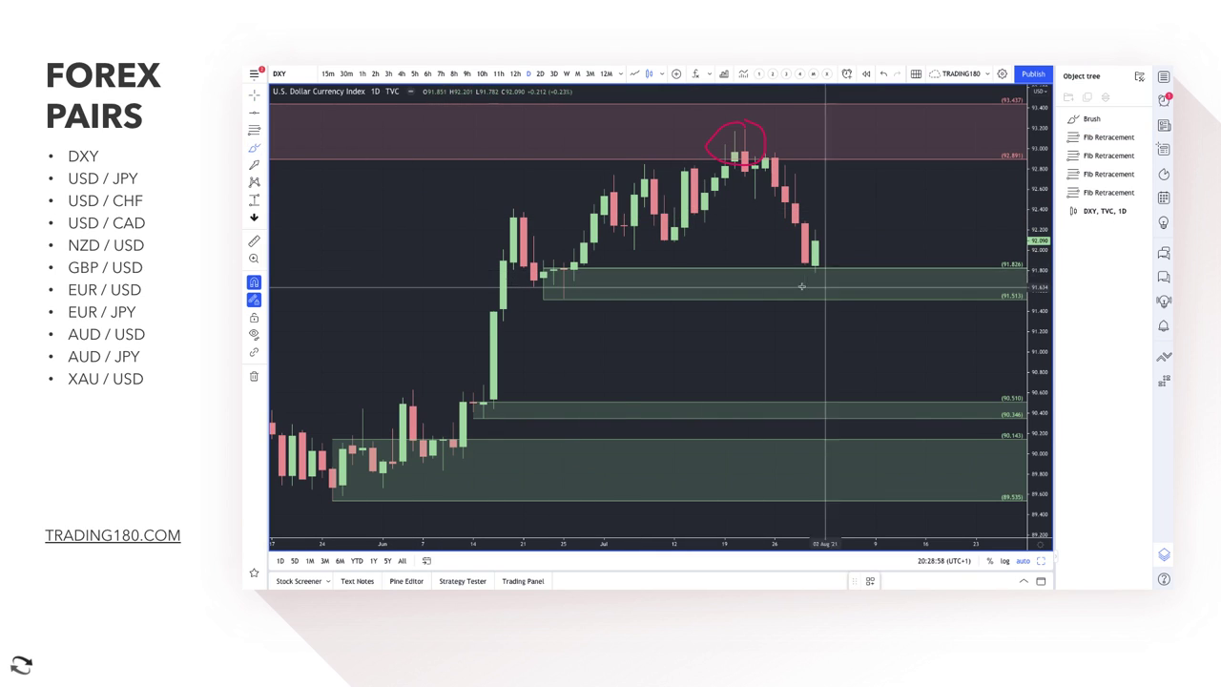
{"action": "left_click_drag", "start_coordinate": [860, 186], "coordinate": [834, 227]}
{"action": "left_click_drag", "start_coordinate": [906, 174], "coordinate": [816, 181]}
{"action": "mouse_move", "coordinate": [892, 202]}
{"action": "left_mouse_down"}
{"action": "mouse_move", "coordinate": [887, 216]}
{"action": "mouse_move", "coordinate": [912, 191]}
{"action": "mouse_move", "coordinate": [924, 202]}
{"action": "mouse_move", "coordinate": [916, 221]}
{"action": "mouse_move", "coordinate": [915, 187]}
{"action": "mouse_move", "coordinate": [907, 229]}
{"action": "left_mouse_up"}
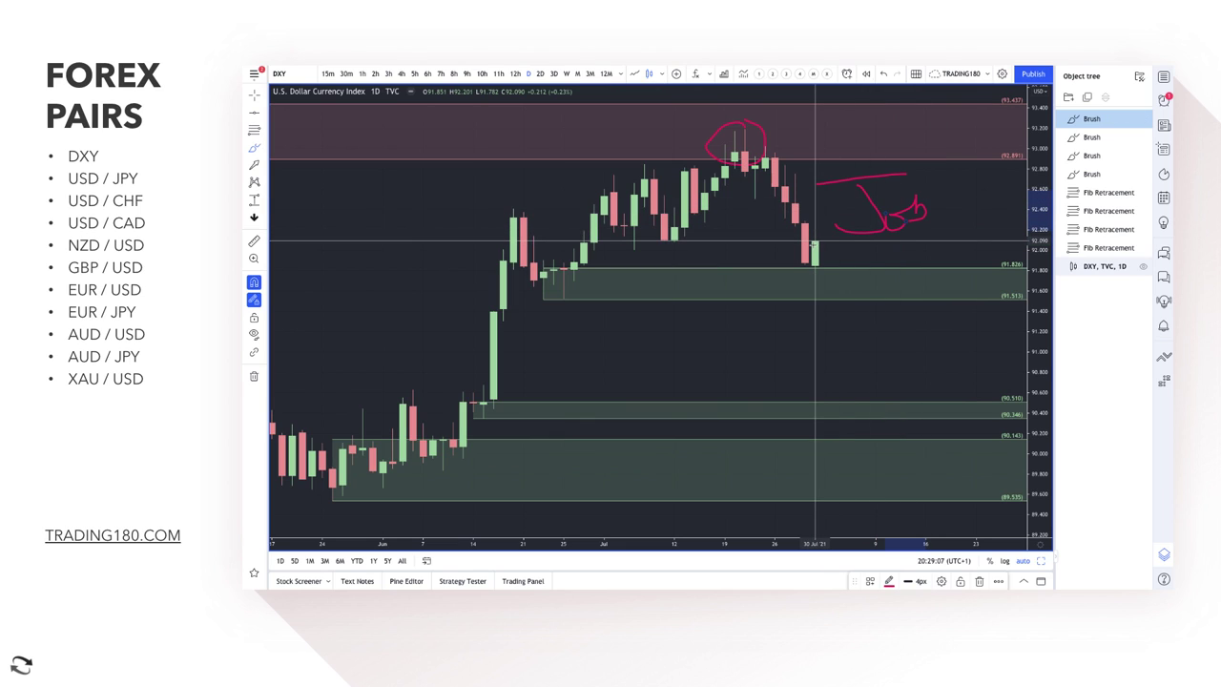
{"action": "key", "text": "ctrl+z"}
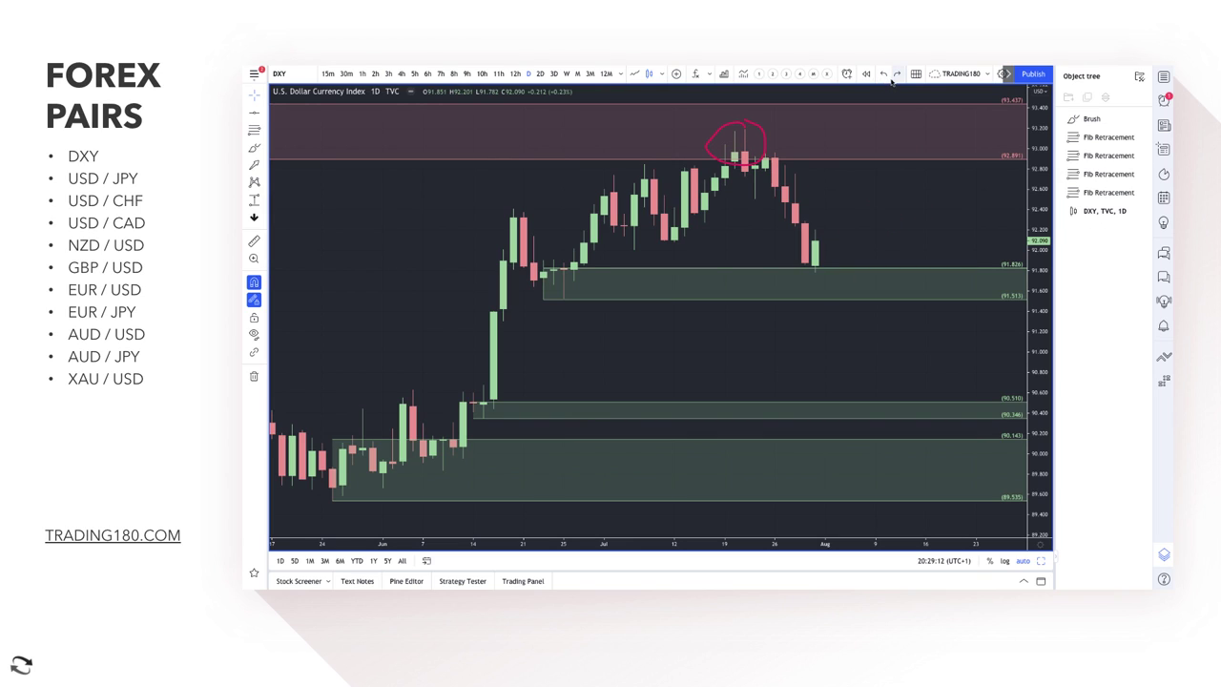
Brush a circle around the latest candle's low at the 91.826 zone and draw an upward arrow from it
{"action": "left_click", "coordinate": [251, 148]}
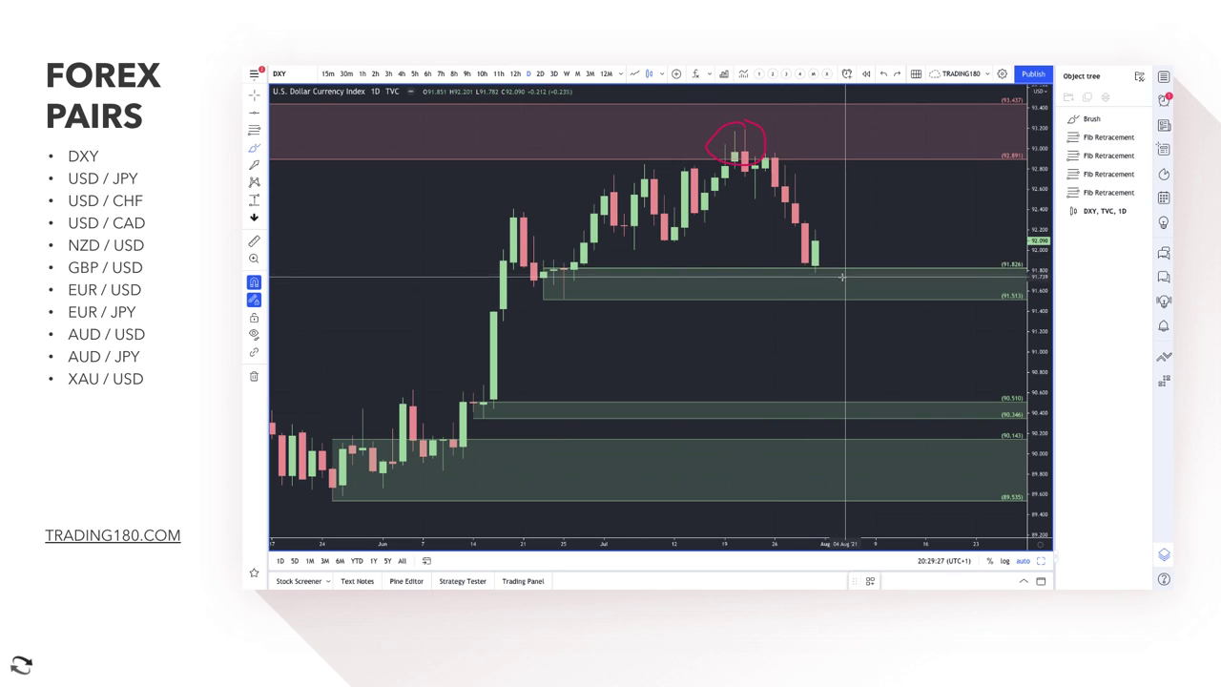
{"action": "scroll", "coordinate": [826, 259], "scroll_direction": "down", "scroll_amount": 3}
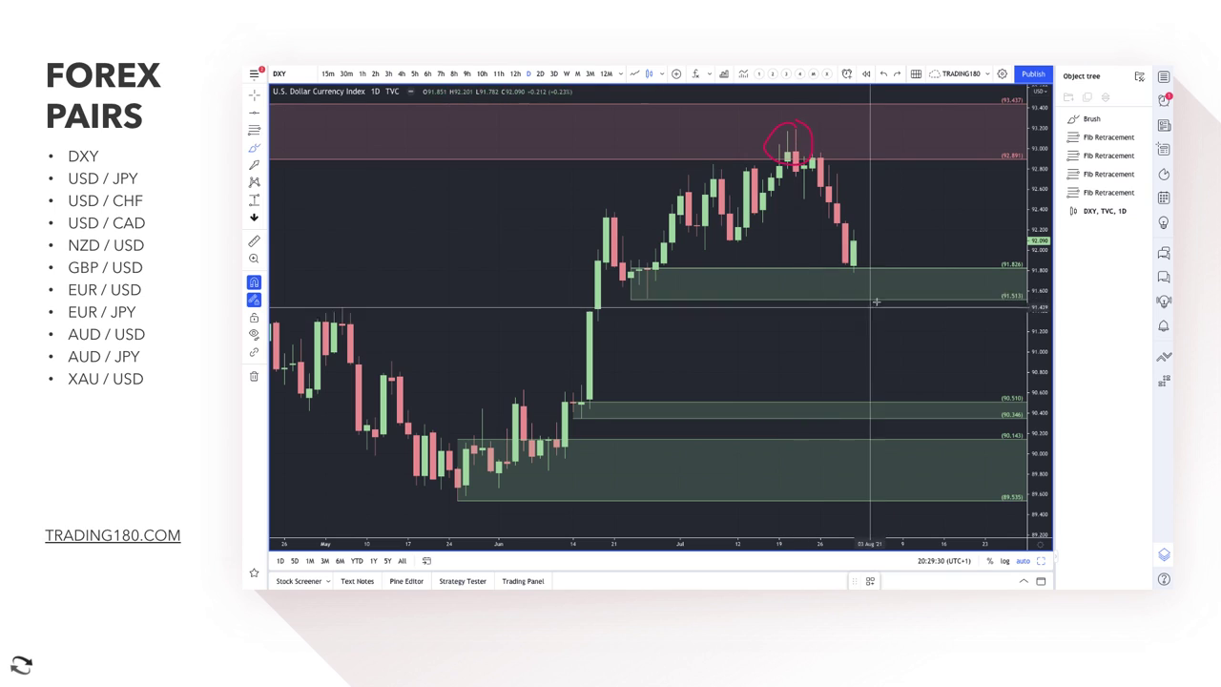
{"action": "mouse_move", "coordinate": [852, 250]}
{"action": "left_mouse_down"}
{"action": "mouse_move", "coordinate": [830, 274]}
{"action": "mouse_move", "coordinate": [856, 253]}
{"action": "left_mouse_up"}
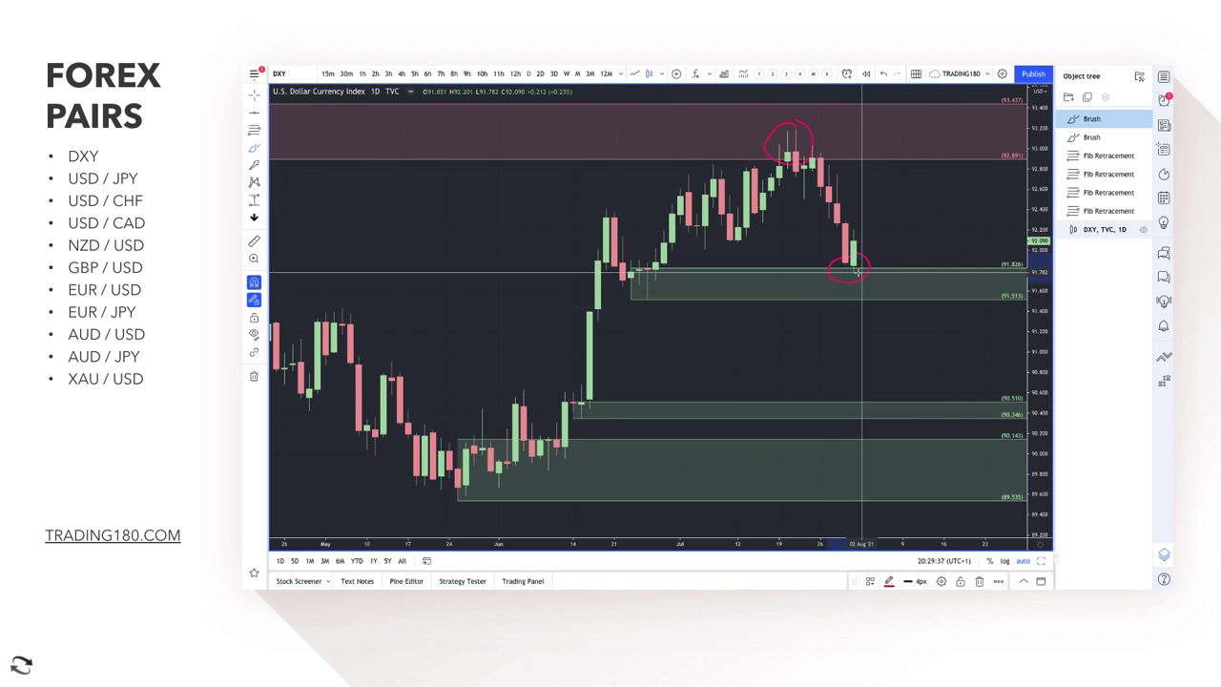
{"action": "mouse_move", "coordinate": [857, 271]}
{"action": "left_mouse_down"}
{"action": "mouse_move", "coordinate": [866, 278]}
{"action": "mouse_move", "coordinate": [897, 246]}
{"action": "mouse_move", "coordinate": [939, 184]}
{"action": "mouse_move", "coordinate": [945, 216]}
{"action": "left_mouse_up"}
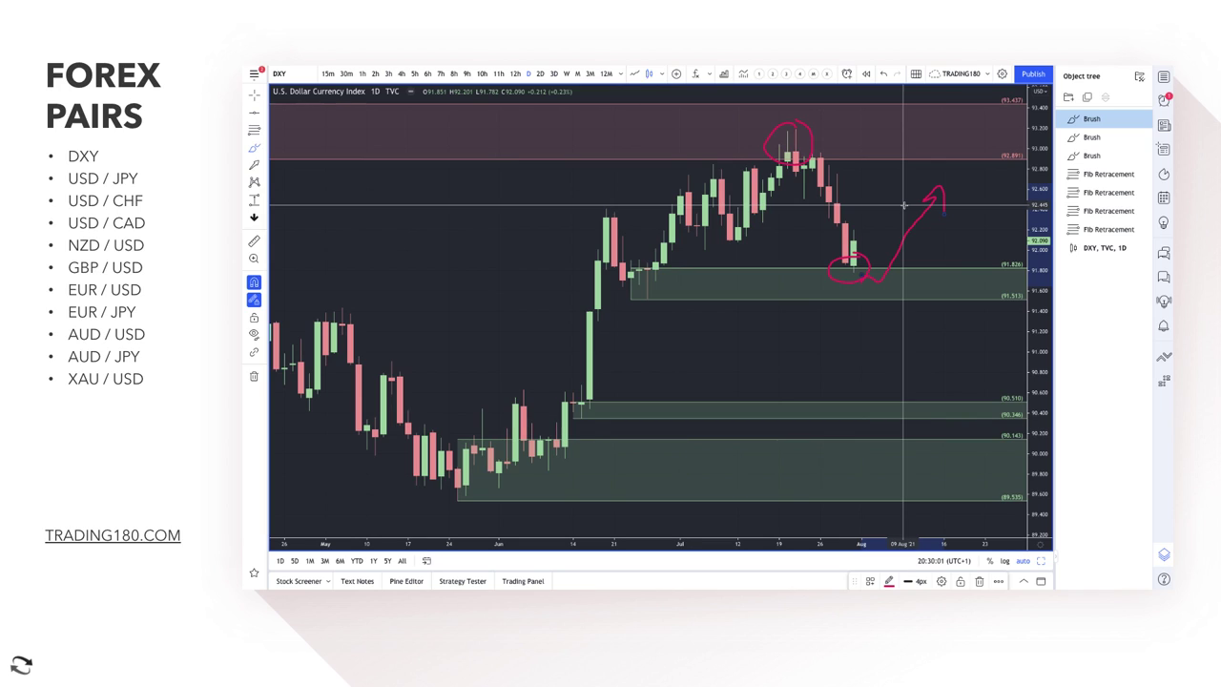
Lower the bottom edge of the red zone to 92.807 and brush a circle inside the zone with a downward arrow
{"action": "scroll", "coordinate": [730, 372], "scroll_direction": "down", "scroll_amount": 3}
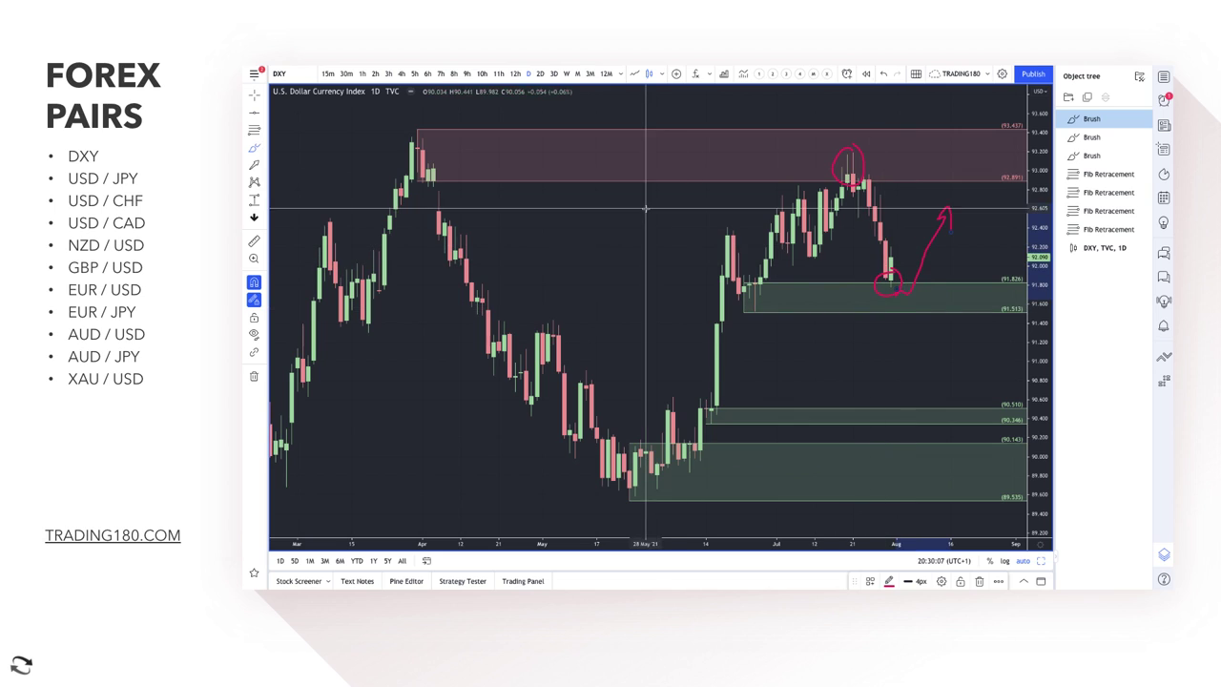
{"action": "scroll", "coordinate": [425, 114], "scroll_direction": "down", "scroll_amount": 2}
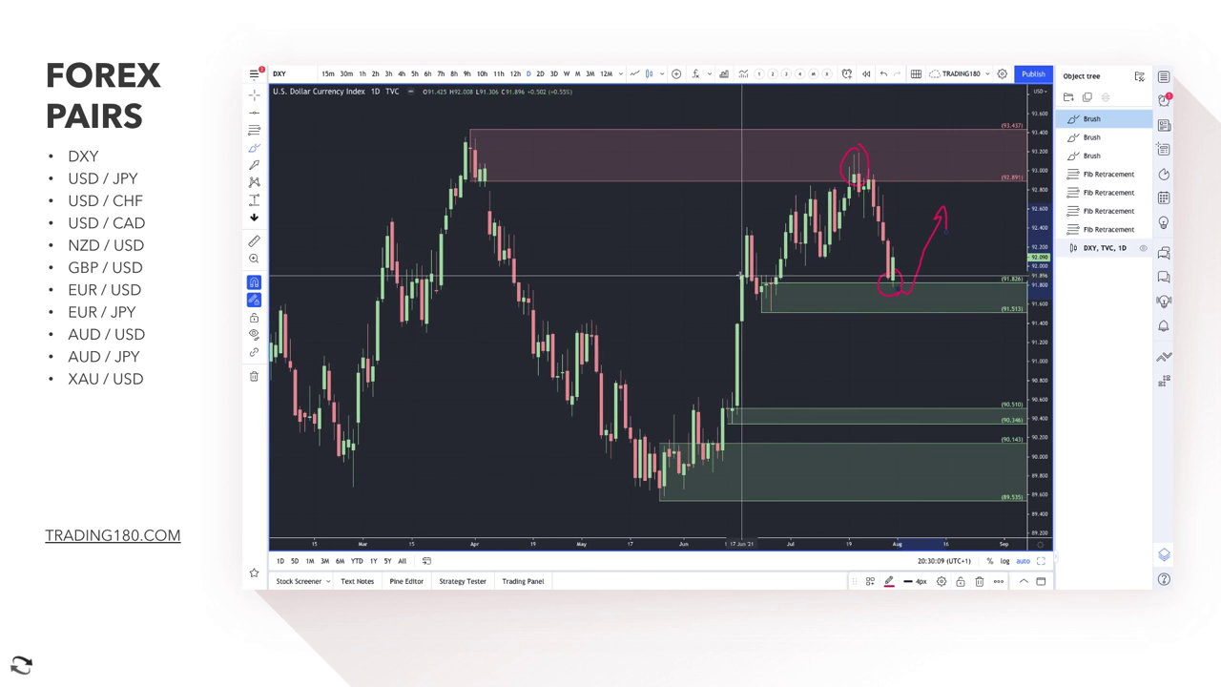
{"action": "left_click", "coordinate": [482, 181]}
{"action": "left_click_drag", "start_coordinate": [868, 179], "coordinate": [868, 188]}
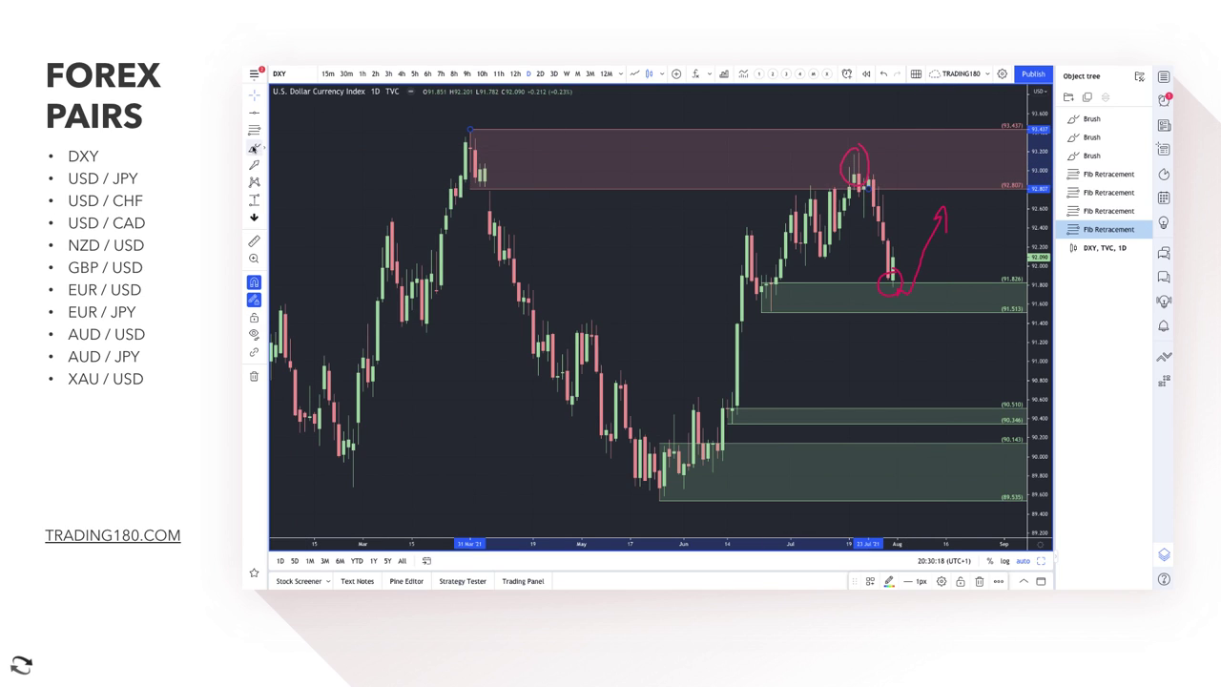
{"action": "mouse_move", "coordinate": [978, 138]}
{"action": "left_mouse_down"}
{"action": "mouse_move", "coordinate": [958, 170]}
{"action": "mouse_move", "coordinate": [980, 133]}
{"action": "mouse_move", "coordinate": [998, 213]}
{"action": "mouse_move", "coordinate": [1007, 200]}
{"action": "left_mouse_up"}
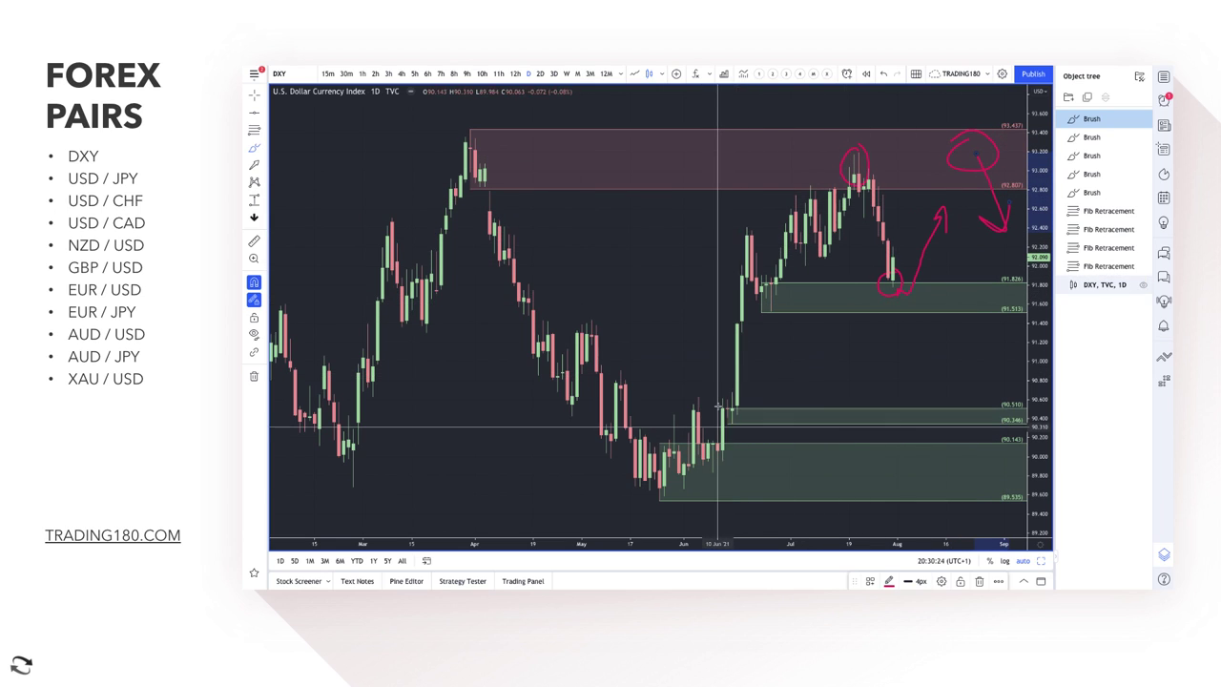
Brush a zigzag path on DXY from the latest low into the red zone, down near the 91.826 zone and back up
{"action": "mouse_move", "coordinate": [894, 288]}
{"action": "left_mouse_down"}
{"action": "mouse_move", "coordinate": [913, 190]}
{"action": "mouse_move", "coordinate": [937, 201]}
{"action": "mouse_move", "coordinate": [958, 257]}
{"action": "mouse_move", "coordinate": [977, 169]}
{"action": "left_mouse_up"}
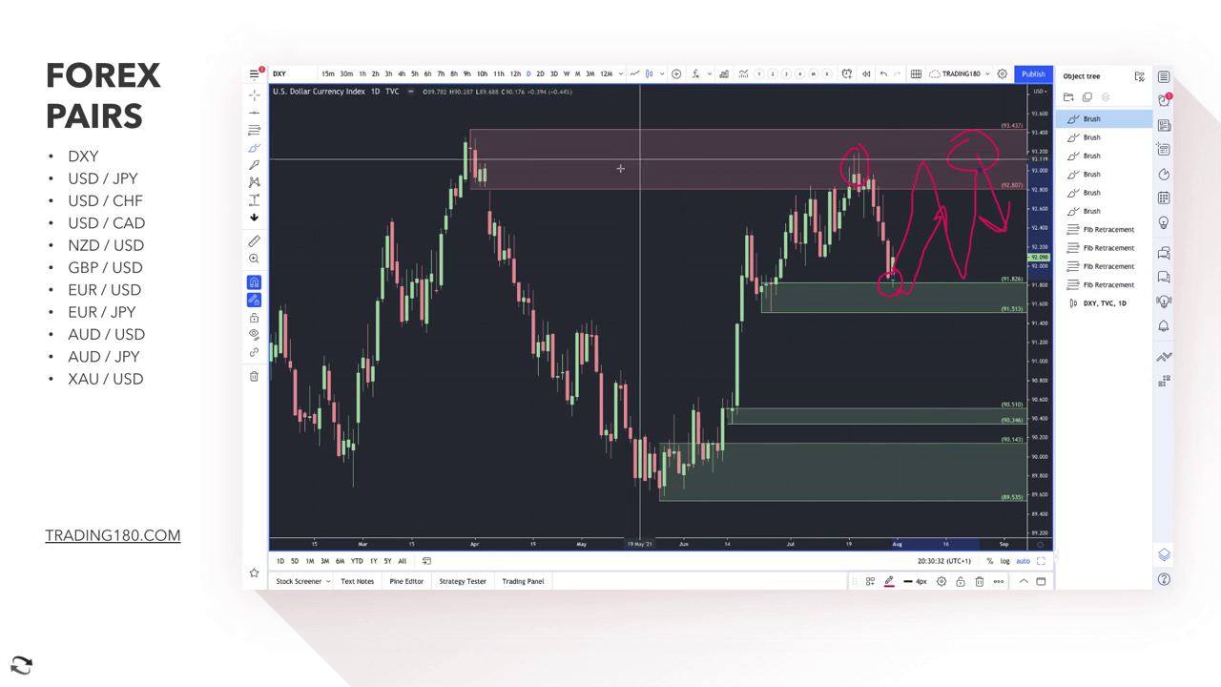
Switch to the USDJPY daily chart and show the watchlist in place of the object tree
{"action": "scroll", "coordinate": [676, 191], "scroll_direction": "right", "scroll_amount": 5}
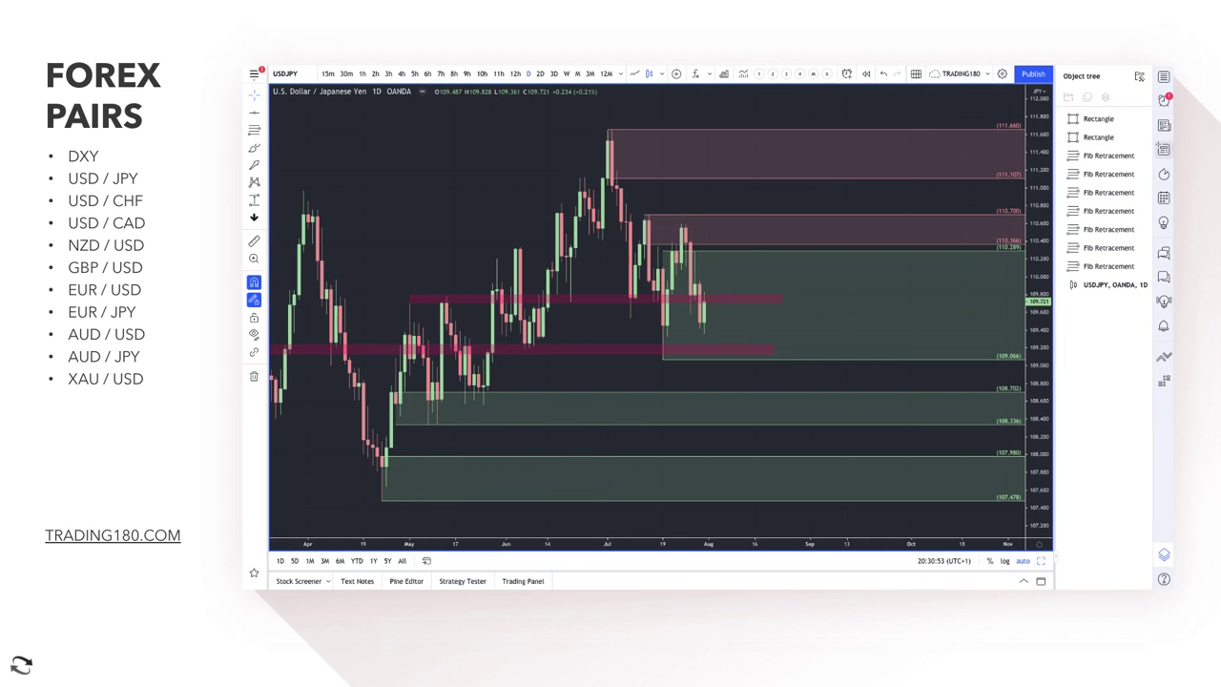
{"action": "left_click", "coordinate": [1162, 77]}
{"action": "scroll", "coordinate": [647, 347], "scroll_direction": "up", "scroll_amount": 5}
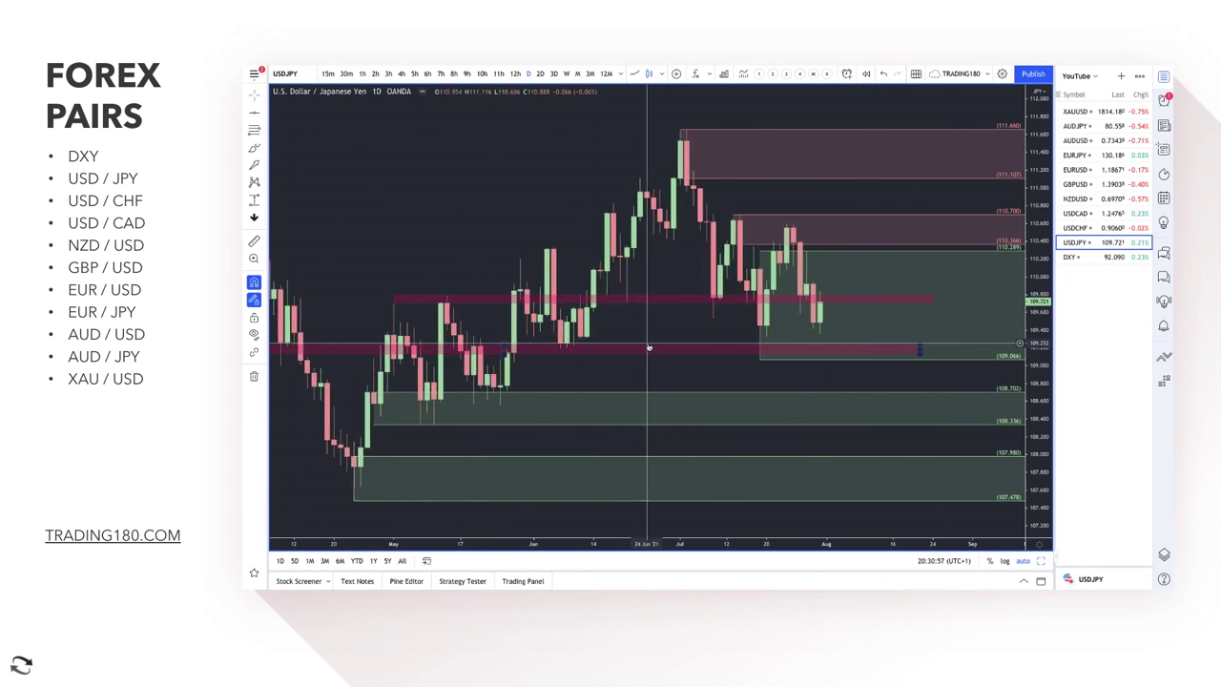
Brush a circle on the upper pink band at the late-July candles with strokes up and back down, and remove the strokes
{"action": "left_click", "coordinate": [254, 149]}
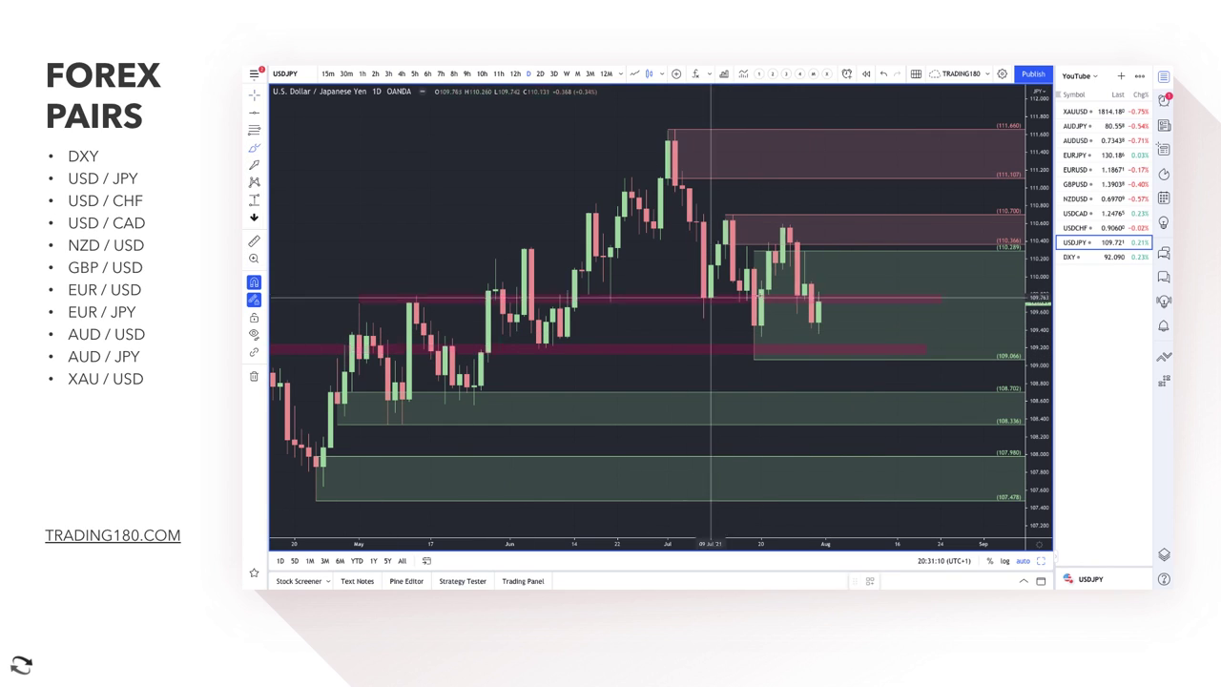
{"action": "left_click", "coordinate": [798, 299]}
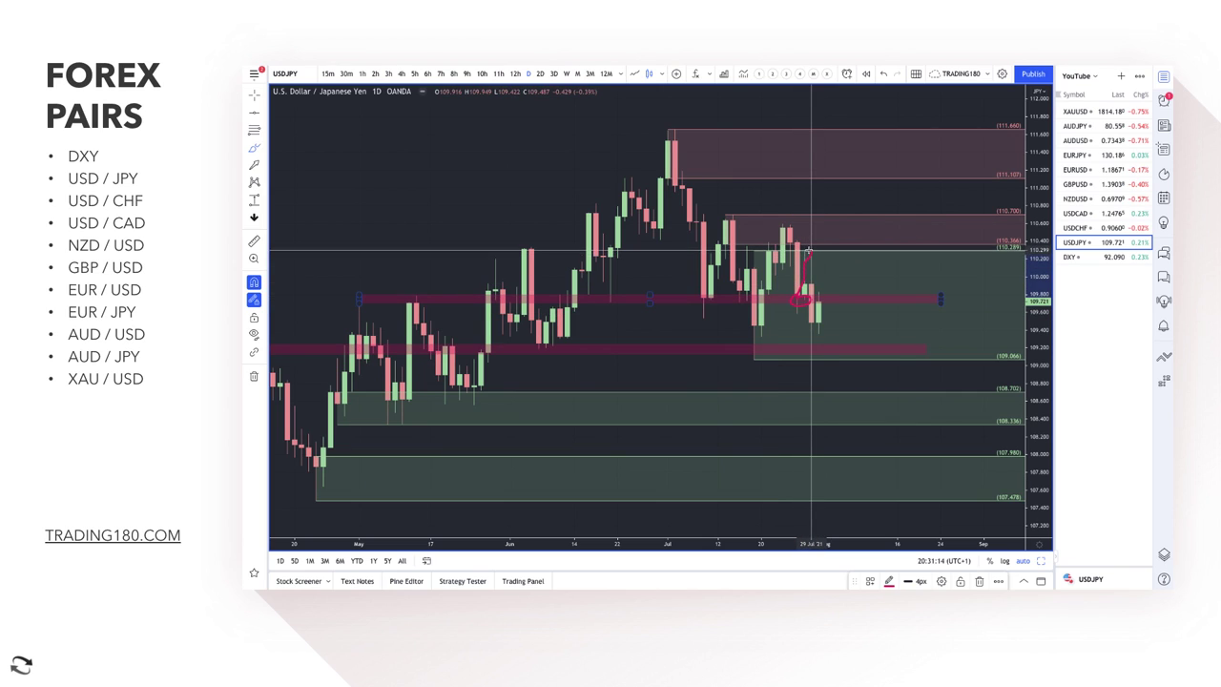
{"action": "mouse_move", "coordinate": [807, 256]}
{"action": "left_mouse_down"}
{"action": "mouse_move", "coordinate": [818, 330]}
{"action": "mouse_move", "coordinate": [818, 296]}
{"action": "left_mouse_up"}
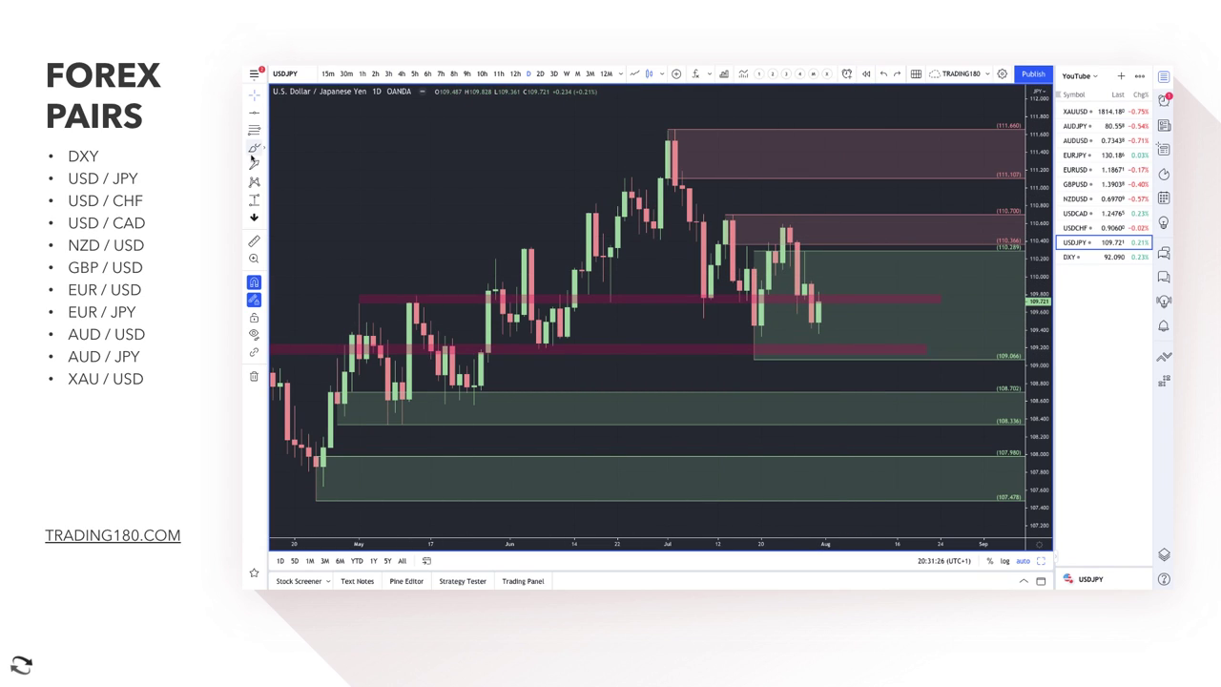
Brush circles on the lower pink band and in the 108.702 green zone, each with an upward arrow from it
{"action": "mouse_move", "coordinate": [821, 336]}
{"action": "left_mouse_down"}
{"action": "mouse_move", "coordinate": [811, 350]}
{"action": "mouse_move", "coordinate": [839, 356]}
{"action": "mouse_move", "coordinate": [885, 303]}
{"action": "mouse_move", "coordinate": [890, 316]}
{"action": "left_mouse_up"}
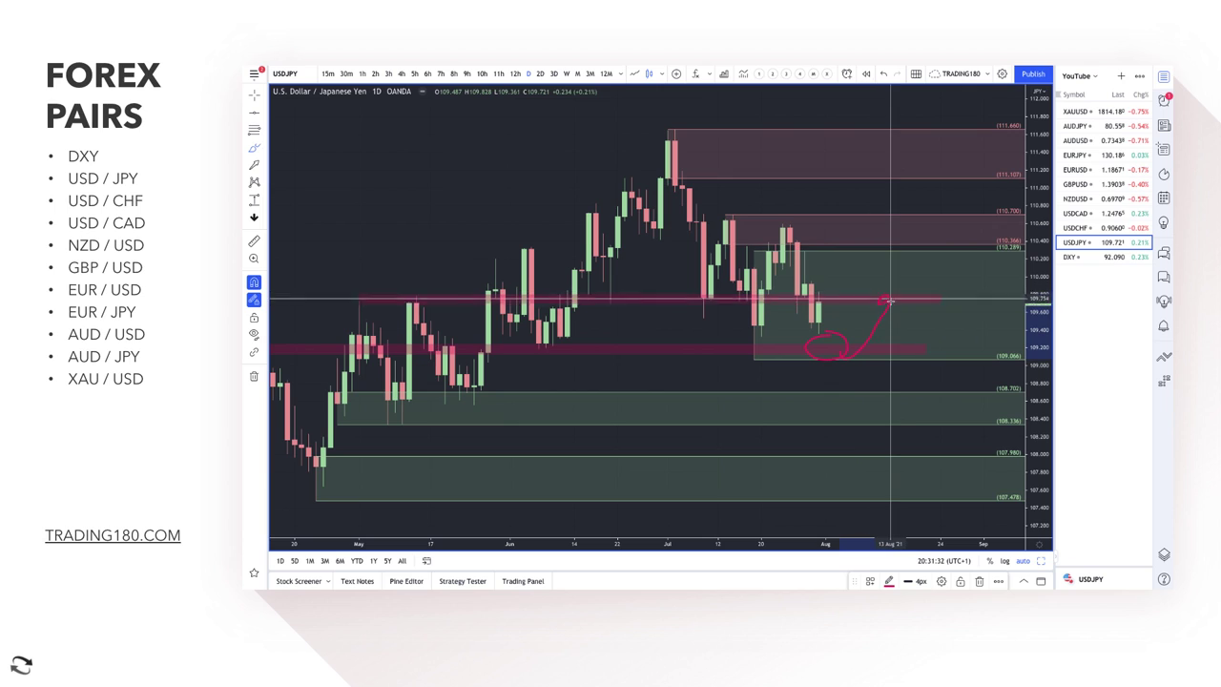
{"action": "mouse_move", "coordinate": [820, 398]}
{"action": "left_mouse_down"}
{"action": "mouse_move", "coordinate": [841, 410]}
{"action": "mouse_move", "coordinate": [834, 400]}
{"action": "mouse_move", "coordinate": [907, 355]}
{"action": "mouse_move", "coordinate": [927, 358]}
{"action": "left_mouse_up"}
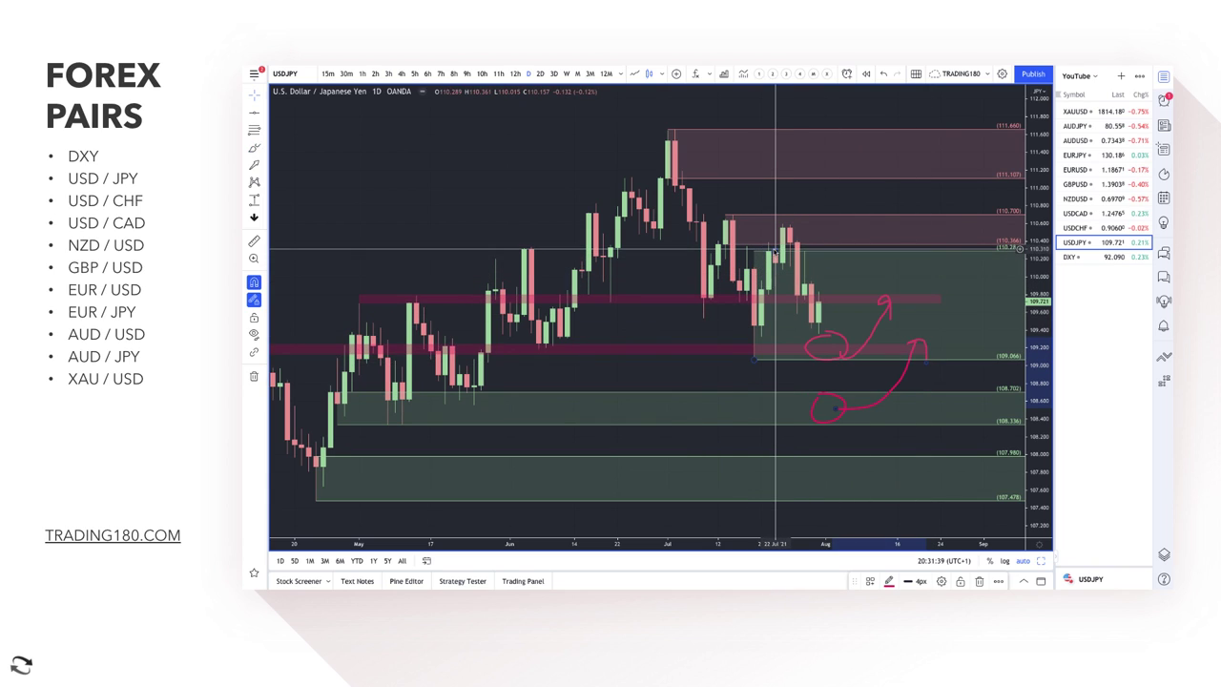
Lower the top edge of the green zone above 109.066 to 109.721 and delete the upper pink band
{"action": "mouse_move", "coordinate": [775, 256]}
{"action": "left_mouse_down"}
{"action": "mouse_move", "coordinate": [793, 295]}
{"action": "mouse_move", "coordinate": [816, 305]}
{"action": "left_mouse_up"}
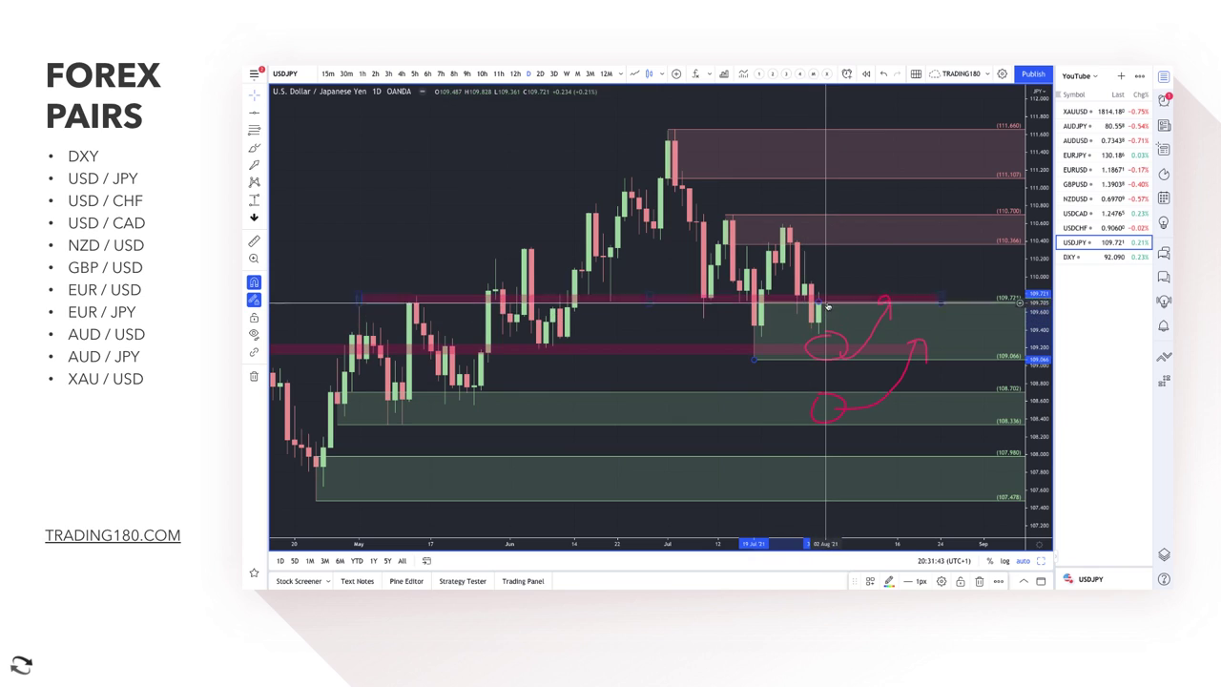
{"action": "left_click", "coordinate": [828, 301]}
{"action": "left_click_drag", "start_coordinate": [828, 301], "coordinate": [831, 357]}
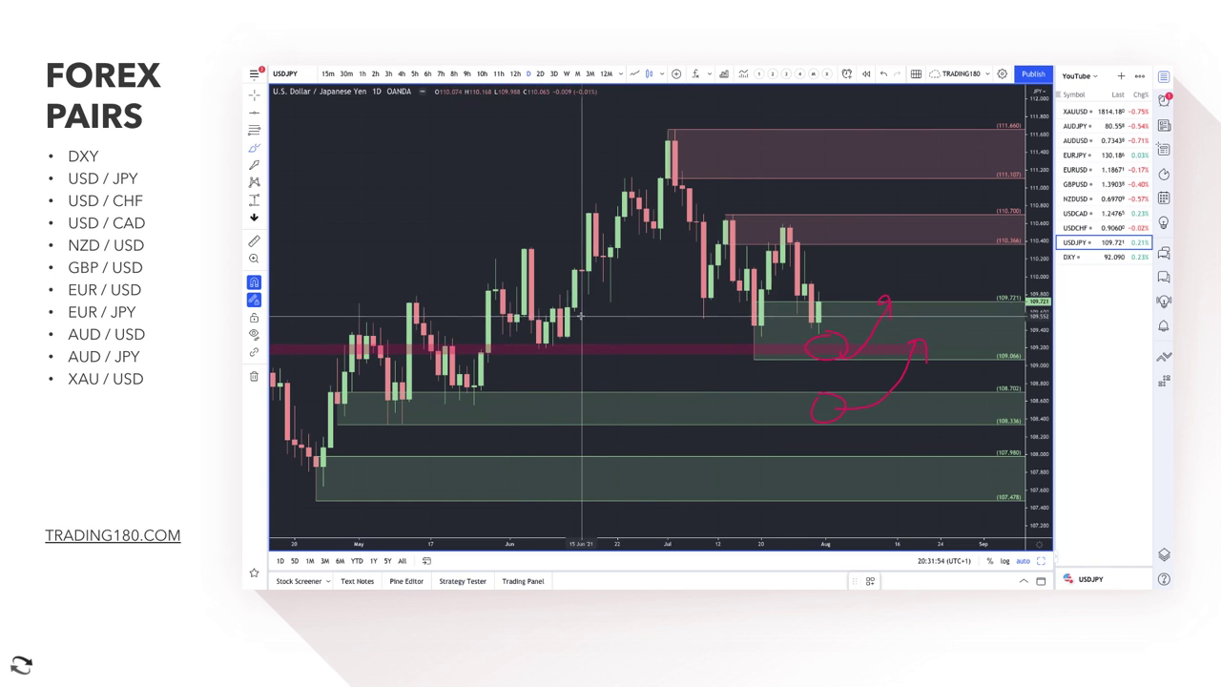
Brush circles around the mid-June lows and the 19 July low just above the remaining pink band
{"action": "left_click_drag", "start_coordinate": [526, 324], "coordinate": [560, 310]}
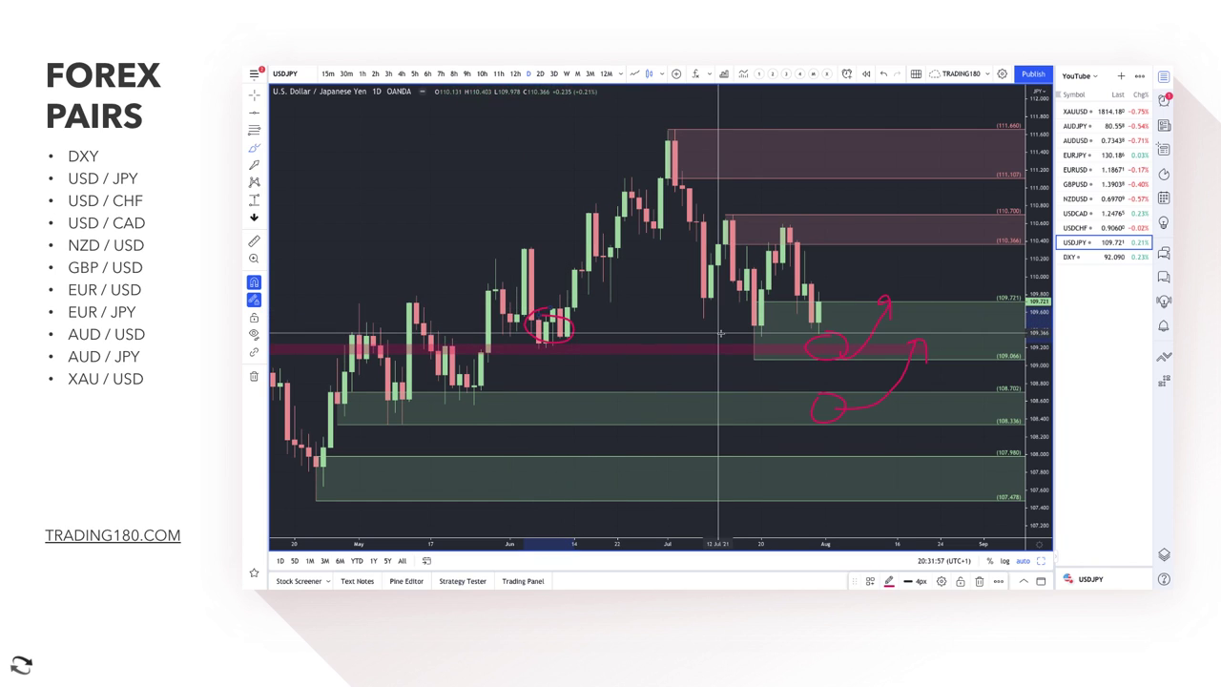
{"action": "mouse_move", "coordinate": [753, 333]}
{"action": "left_mouse_down"}
{"action": "mouse_move", "coordinate": [730, 346]}
{"action": "mouse_move", "coordinate": [747, 324]}
{"action": "left_mouse_up"}
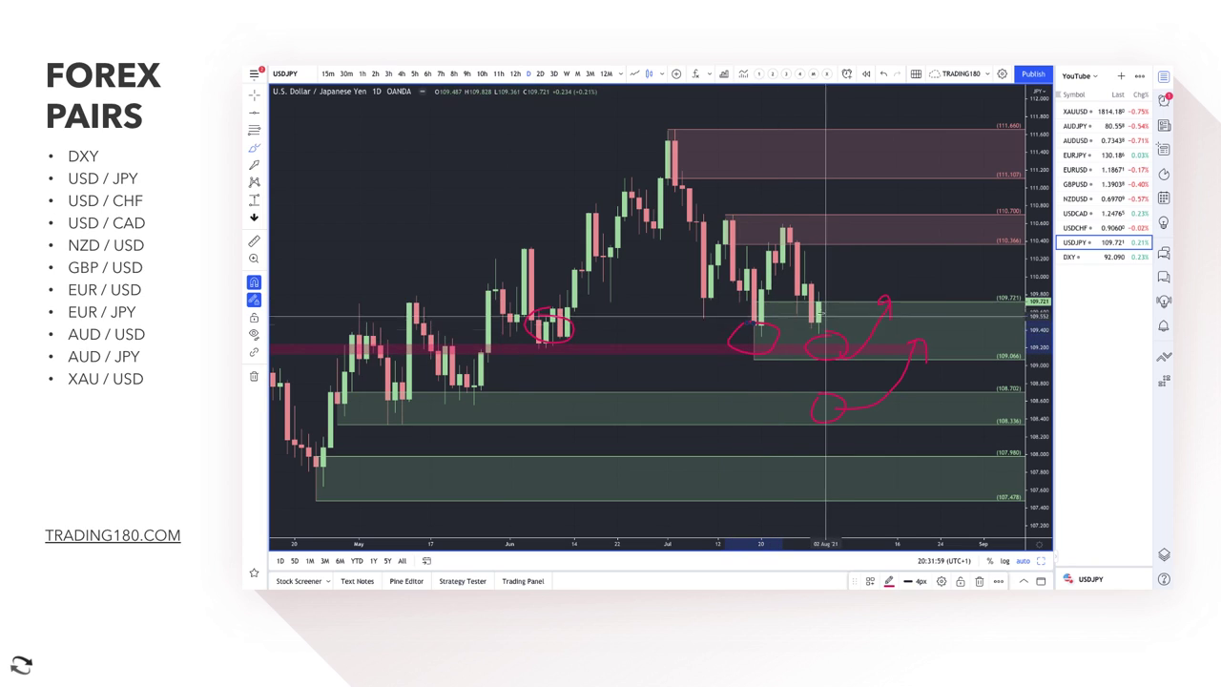
{"action": "left_click", "coordinate": [853, 344]}
{"action": "left_click_drag", "start_coordinate": [854, 356], "coordinate": [833, 398]}
{"action": "left_click_drag", "start_coordinate": [833, 347], "coordinate": [818, 349]}
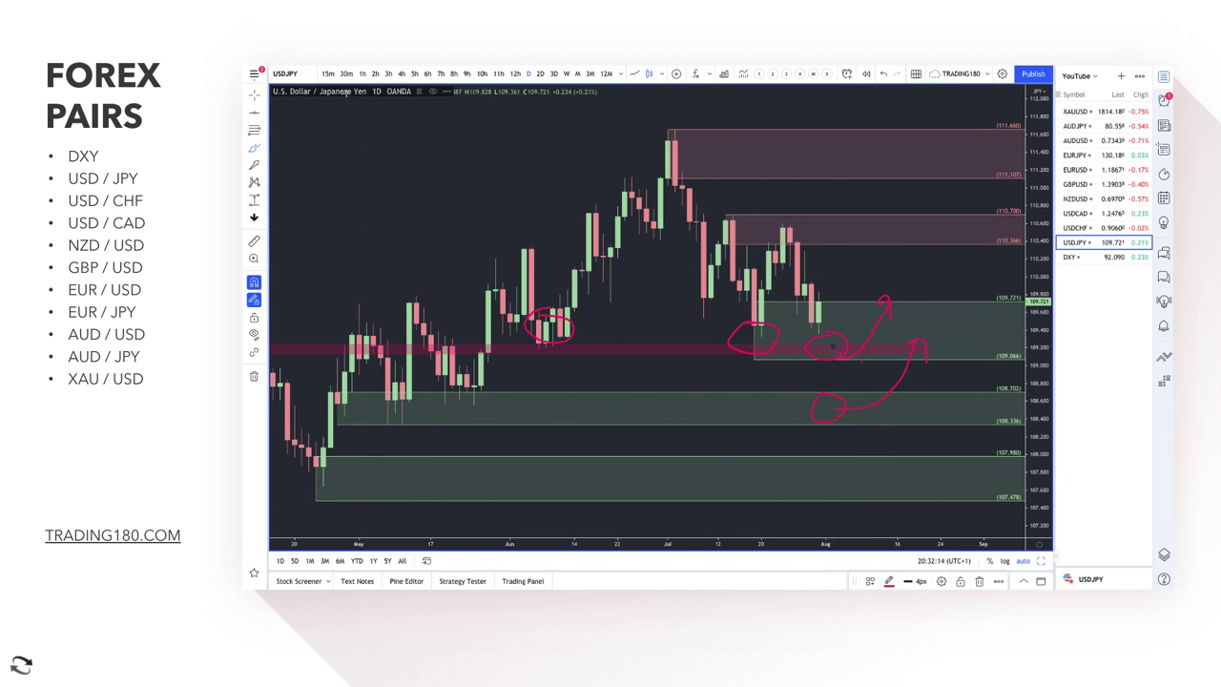
Handwrite an underlined "off" note with the Brush above the May candles and add an upward arrow over it
{"action": "left_click_drag", "start_coordinate": [353, 183], "coordinate": [350, 191]}
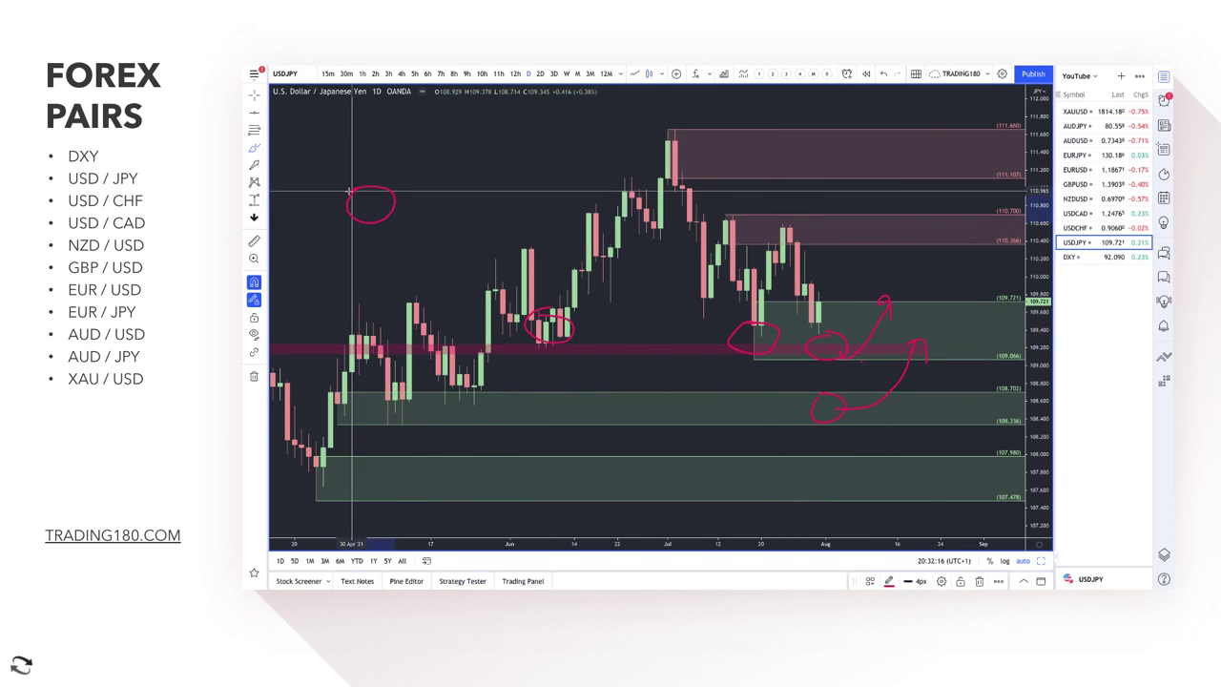
{"action": "mouse_move", "coordinate": [410, 225]}
{"action": "left_mouse_down"}
{"action": "mouse_move", "coordinate": [445, 155]}
{"action": "mouse_move", "coordinate": [449, 225]}
{"action": "mouse_move", "coordinate": [470, 181]}
{"action": "left_mouse_up"}
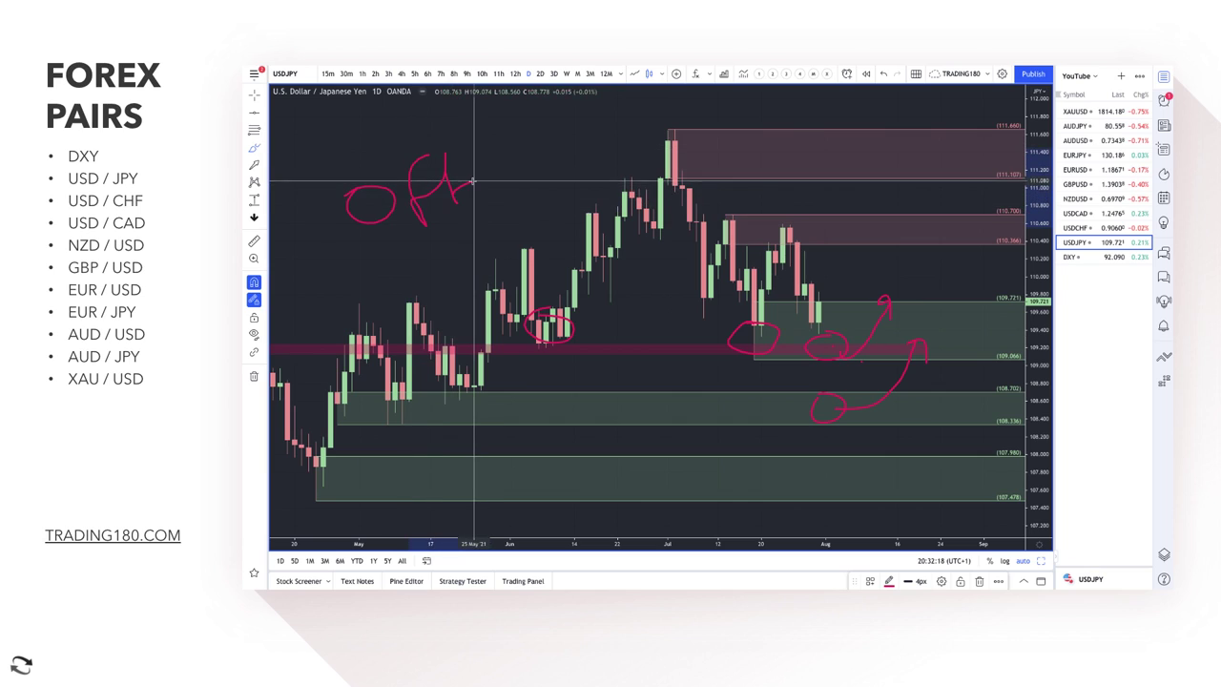
{"action": "left_click_drag", "start_coordinate": [399, 248], "coordinate": [517, 198]}
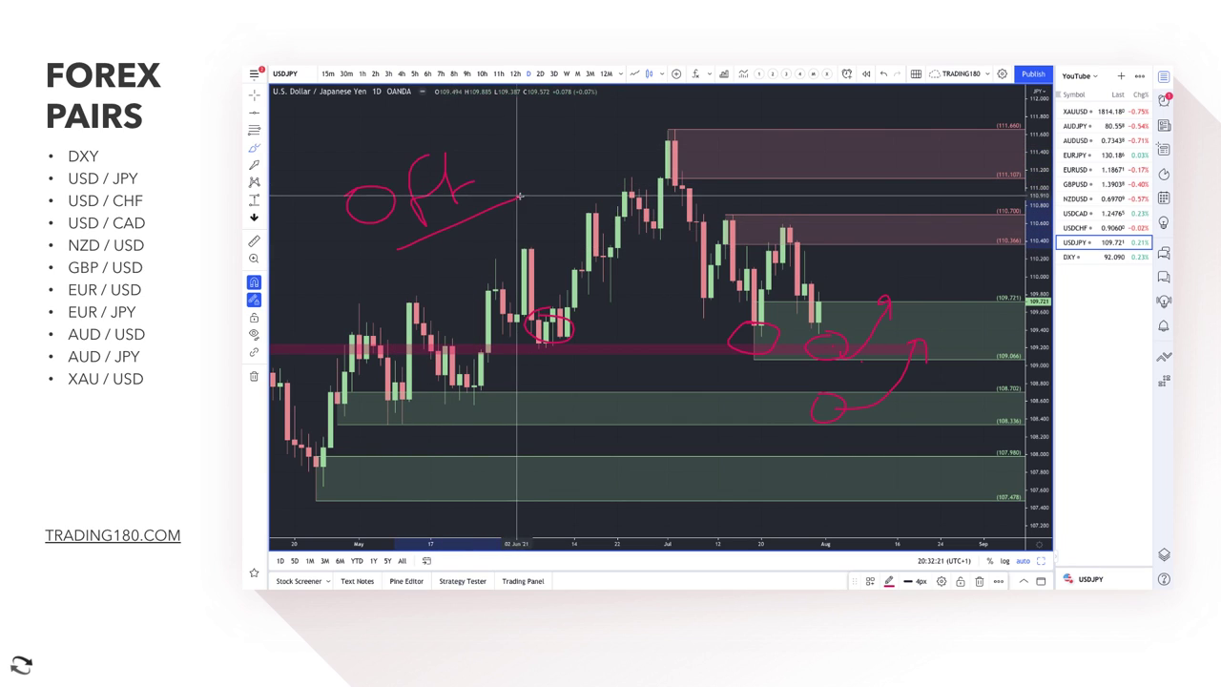
{"action": "left_click_drag", "start_coordinate": [345, 115], "coordinate": [372, 121]}
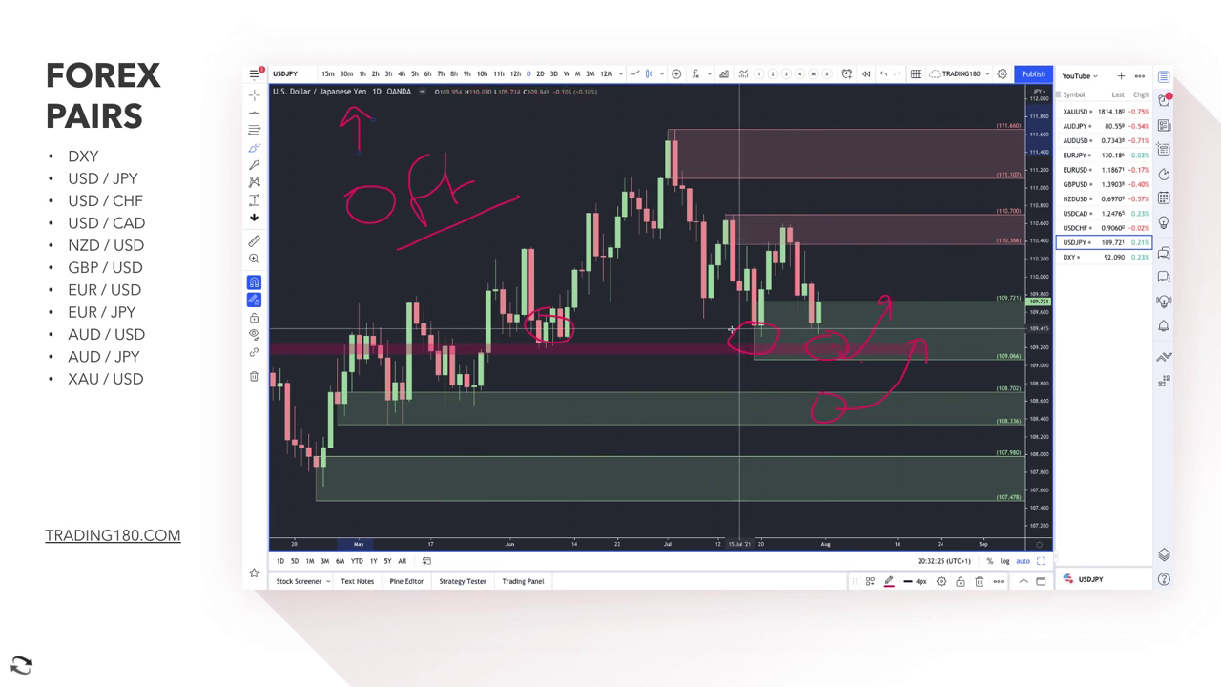
Brush a circle in the 107.980–107.478 green zone ahead of price and another around the April low where it starts
{"action": "scroll", "coordinate": [784, 441], "scroll_direction": "down", "scroll_amount": 5}
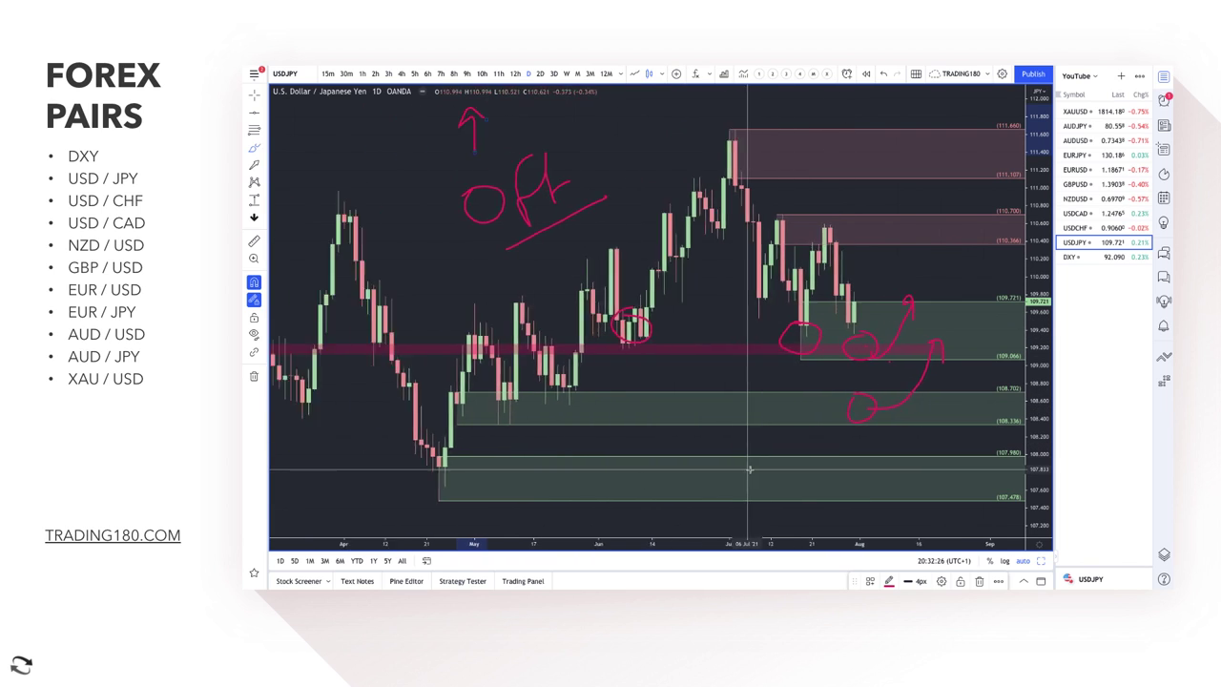
{"action": "scroll", "coordinate": [778, 385], "scroll_direction": "down", "scroll_amount": 1}
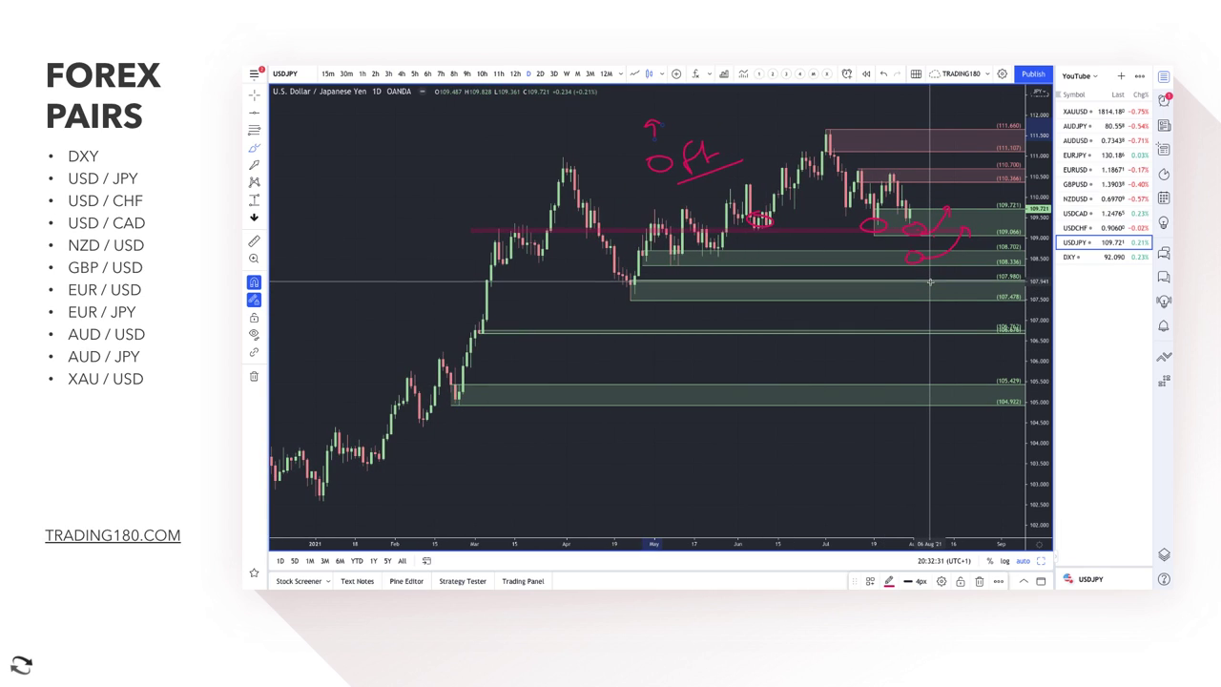
{"action": "mouse_move", "coordinate": [929, 279]}
{"action": "left_mouse_down"}
{"action": "mouse_move", "coordinate": [910, 291]}
{"action": "mouse_move", "coordinate": [929, 286]}
{"action": "left_mouse_up"}
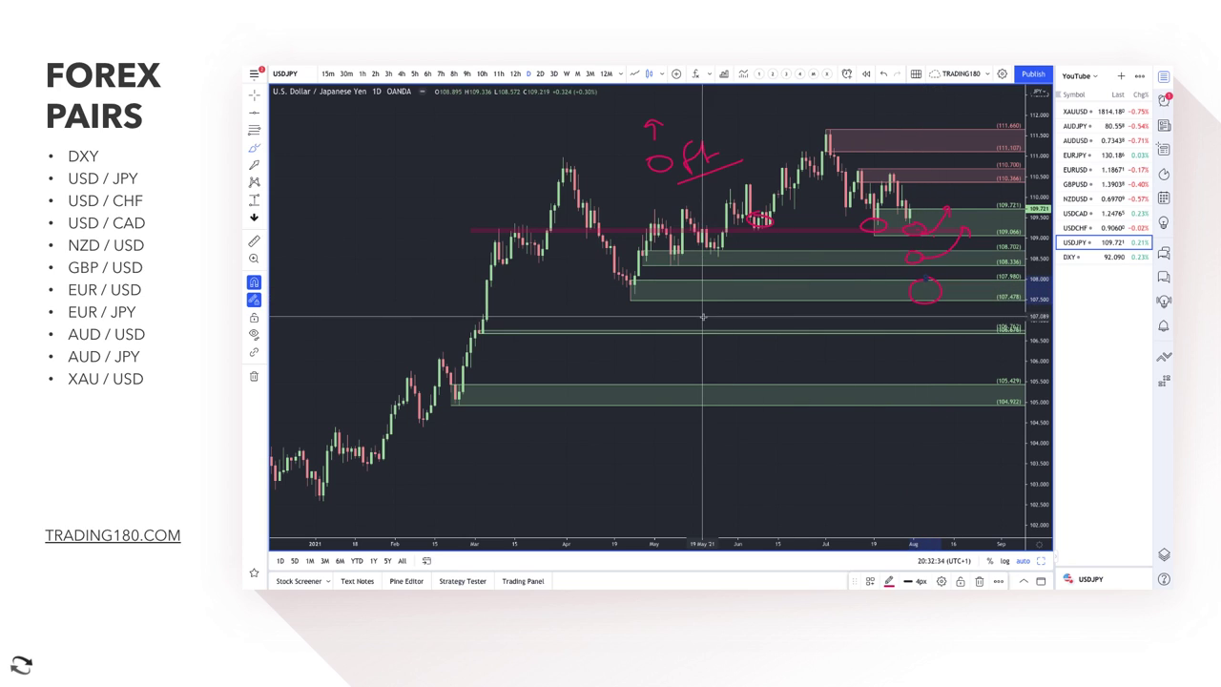
{"action": "left_click_drag", "start_coordinate": [633, 280], "coordinate": [616, 281]}
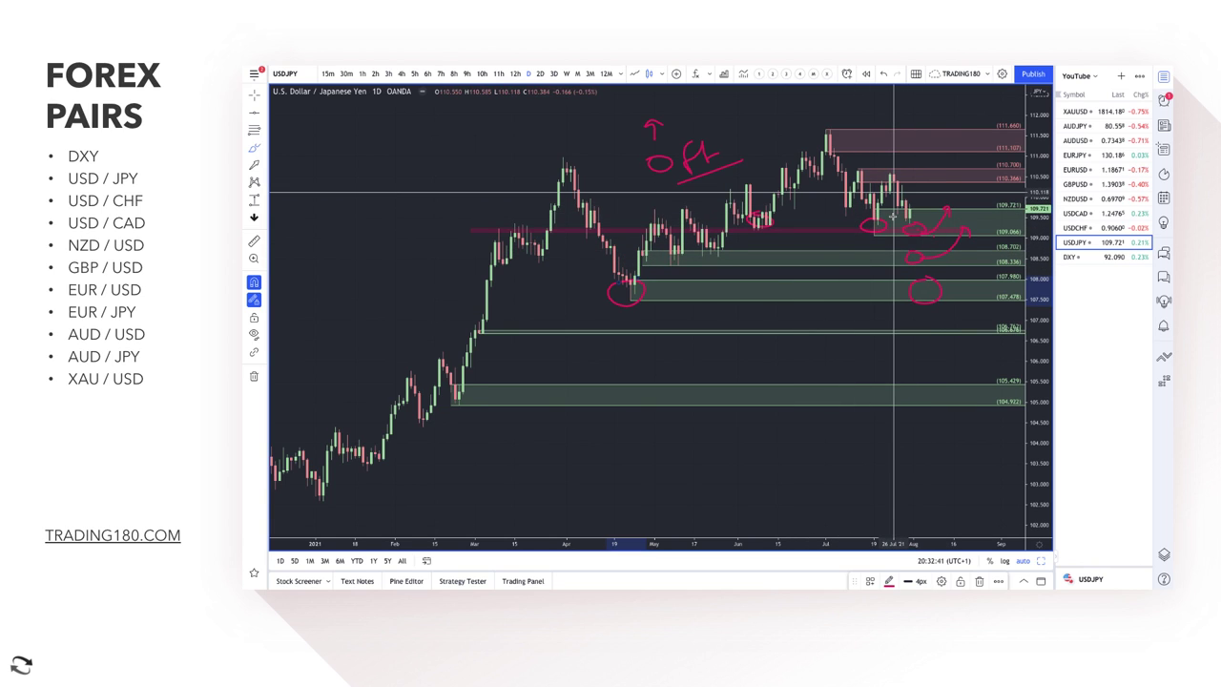
Draw a Fib Retracement zone from 109.792 to 110.290 at the 28 July candle and apply the "1. SUPPLY" template
{"action": "scroll", "coordinate": [906, 210], "scroll_direction": "up", "scroll_amount": 4}
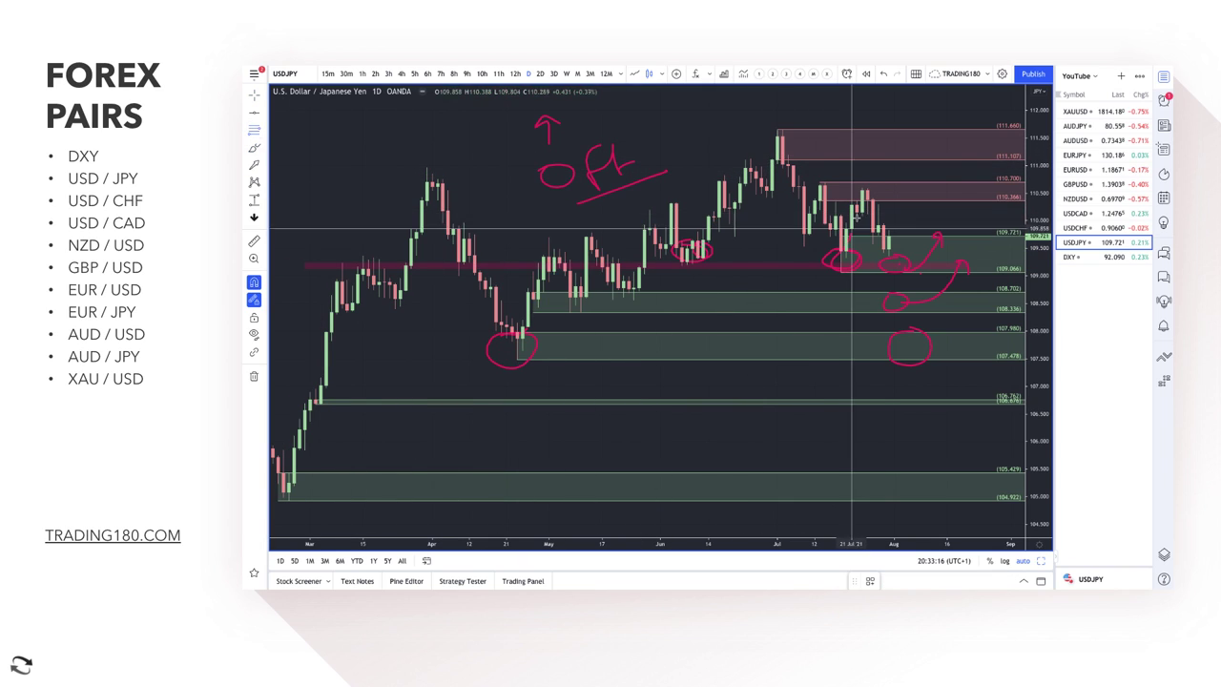
{"action": "left_click_drag", "start_coordinate": [878, 232], "coordinate": [877, 204]}
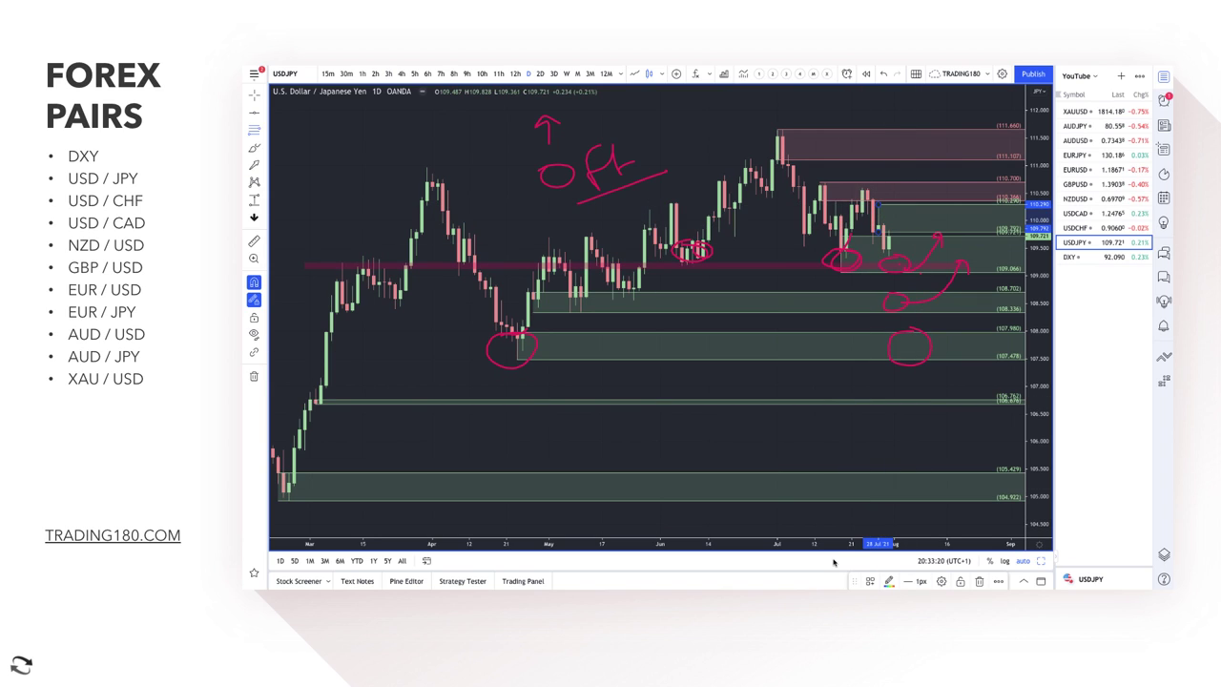
{"action": "left_click", "coordinate": [869, 580]}
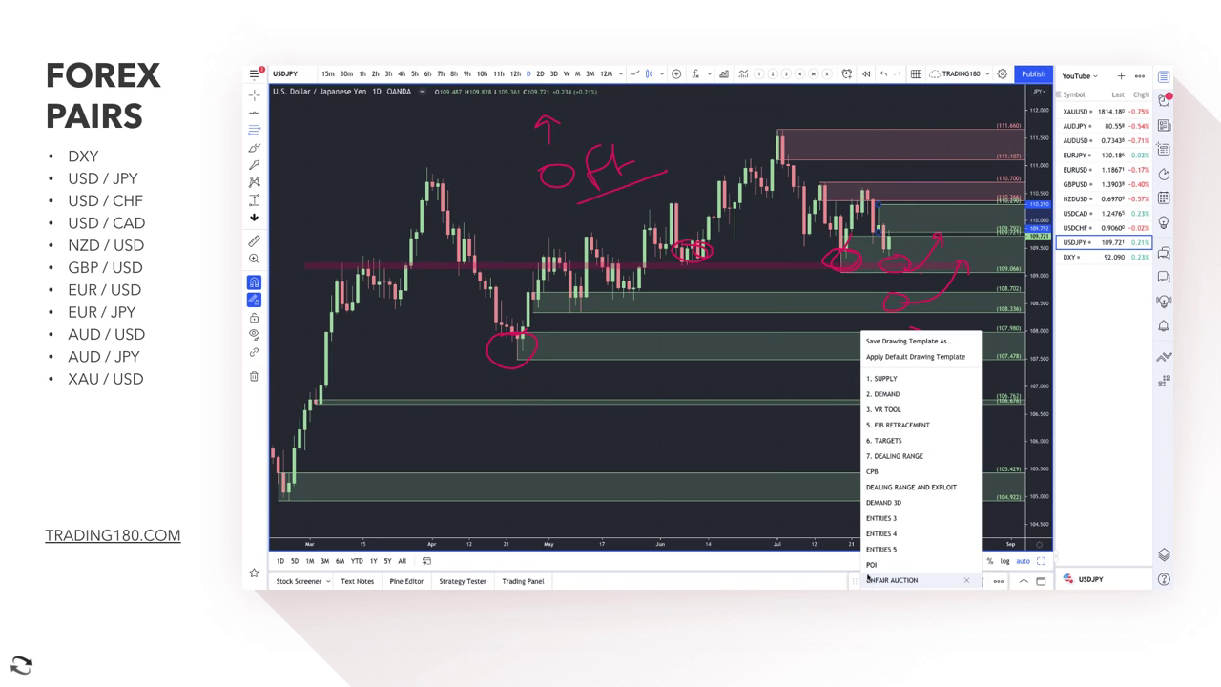
{"action": "left_click", "coordinate": [885, 378]}
{"action": "scroll", "coordinate": [742, 327], "scroll_direction": "up", "scroll_amount": 5}
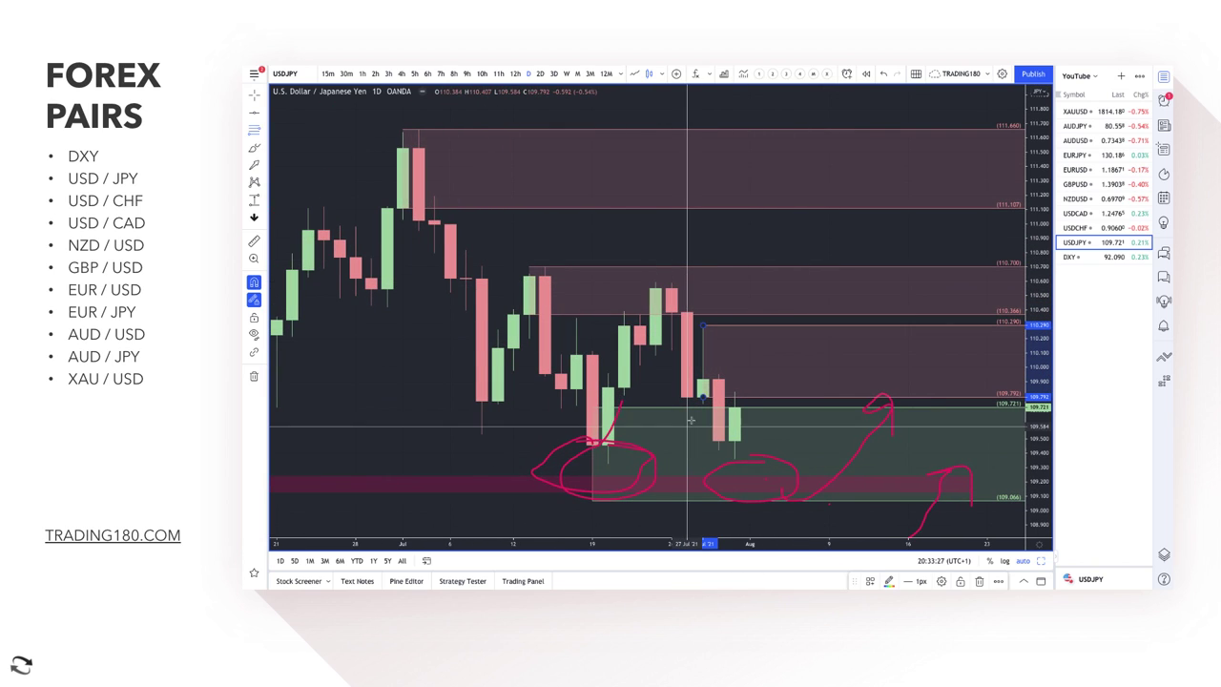
{"action": "left_click", "coordinate": [655, 286]}
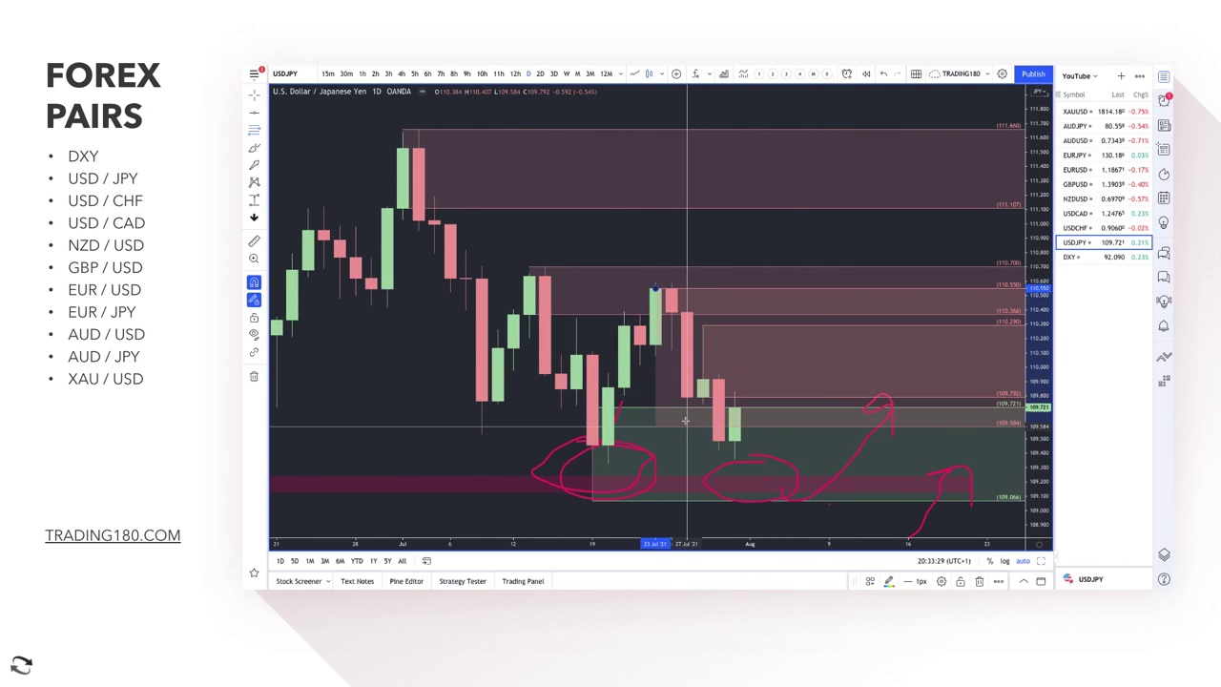
{"action": "key", "text": "Escape"}
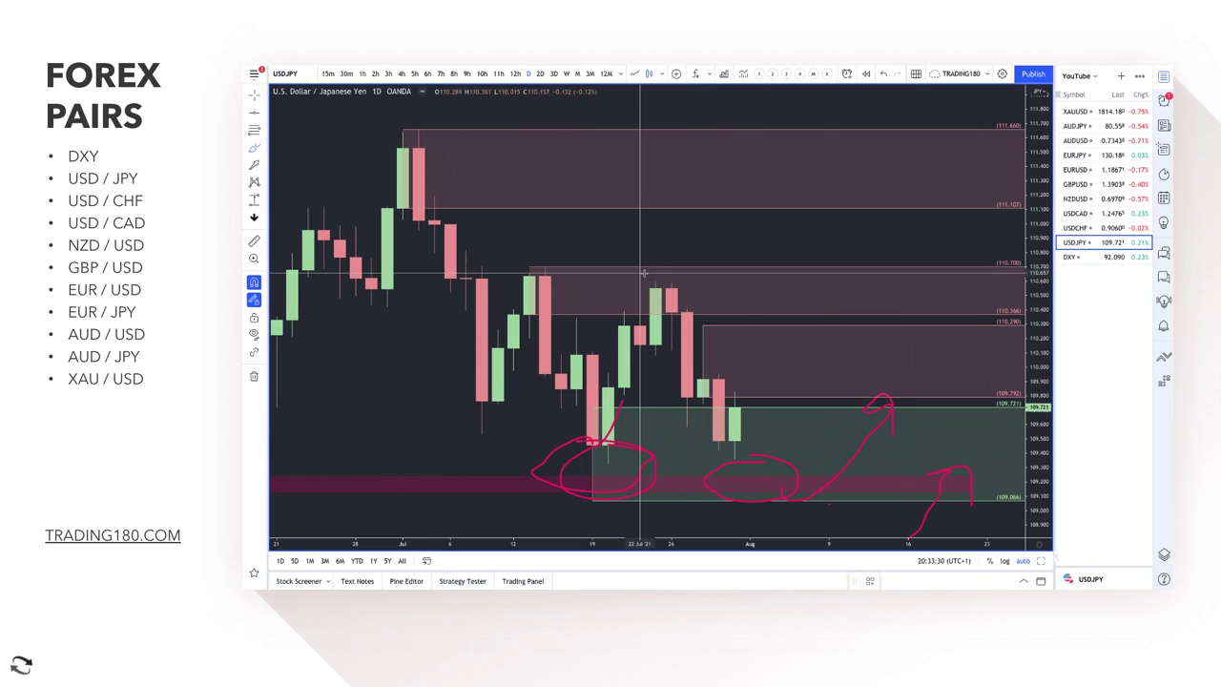
Brush downward strokes along the two falling legs of the late-July USDJPY candles, and undo the last stroke
{"action": "left_click_drag", "start_coordinate": [656, 285], "coordinate": [687, 384]}
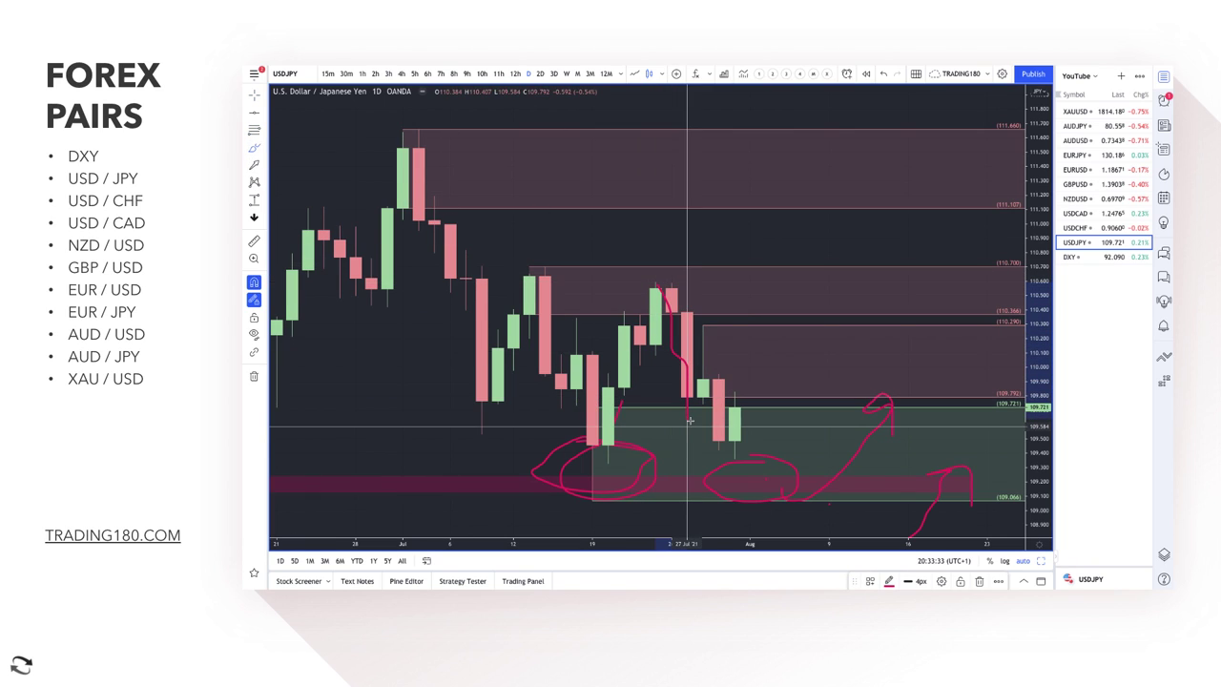
{"action": "left_click_drag", "start_coordinate": [704, 325], "coordinate": [729, 460]}
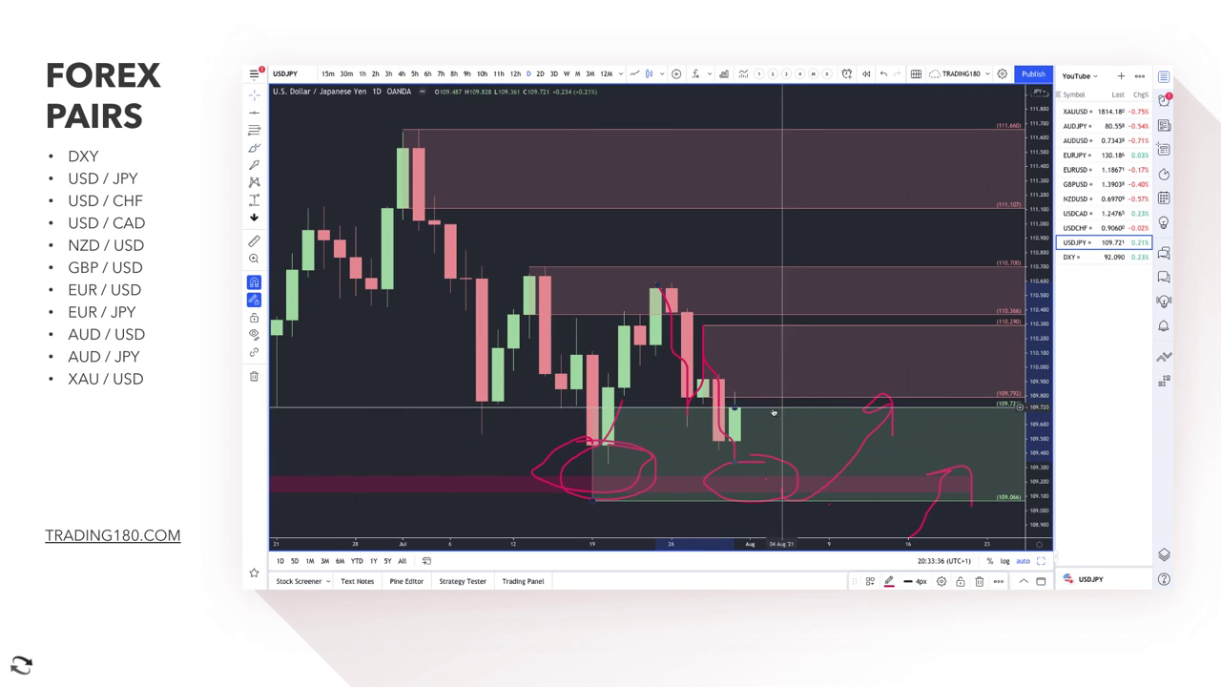
{"action": "key", "text": "ctrl+z"}
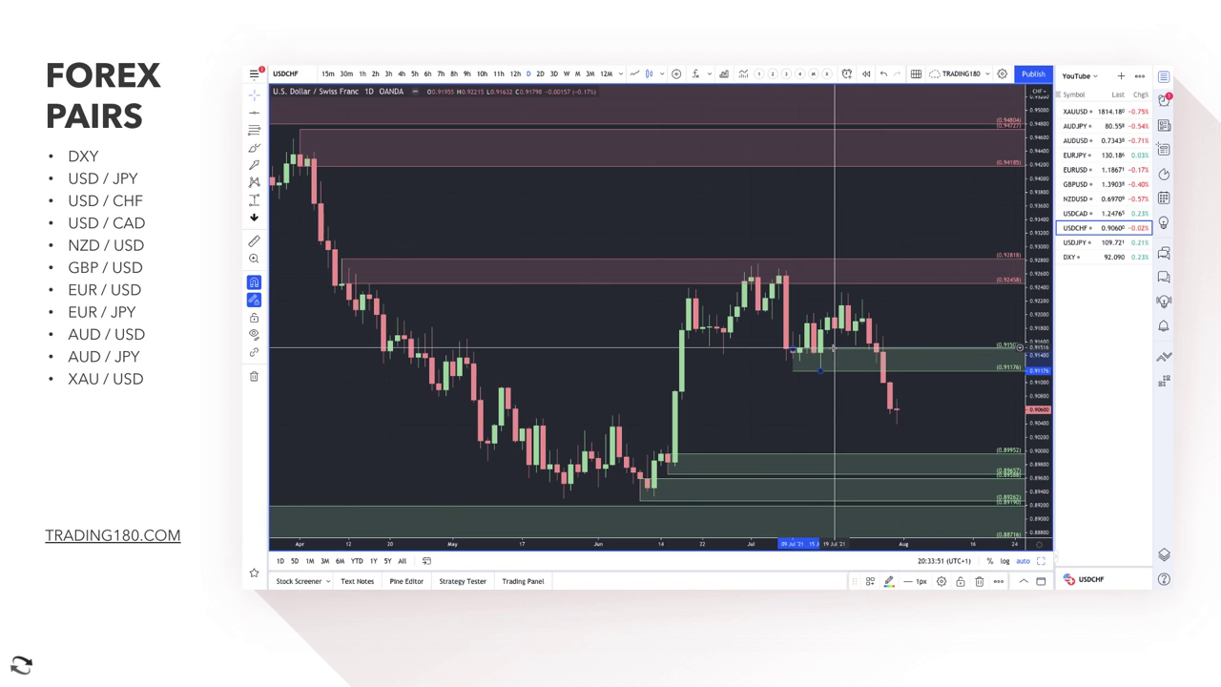
Delete the green zone with its lower edge at 0.91176 on the USDCHF daily chart
{"action": "key", "text": "Delete"}
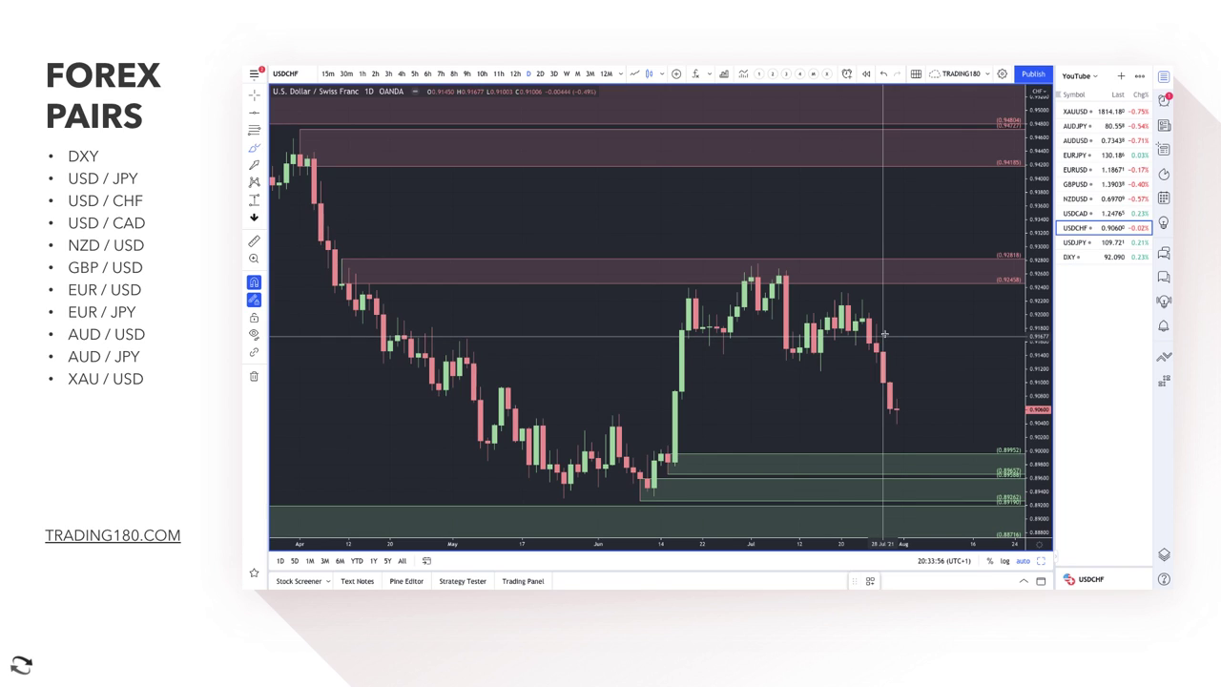
Brush a circle around the 28 July candle with a downward arrow, and a path dipping into the 0.89952 zone and rebounding
{"action": "mouse_move", "coordinate": [880, 338]}
{"action": "left_mouse_down"}
{"action": "mouse_move", "coordinate": [893, 353]}
{"action": "mouse_move", "coordinate": [872, 342]}
{"action": "left_mouse_up"}
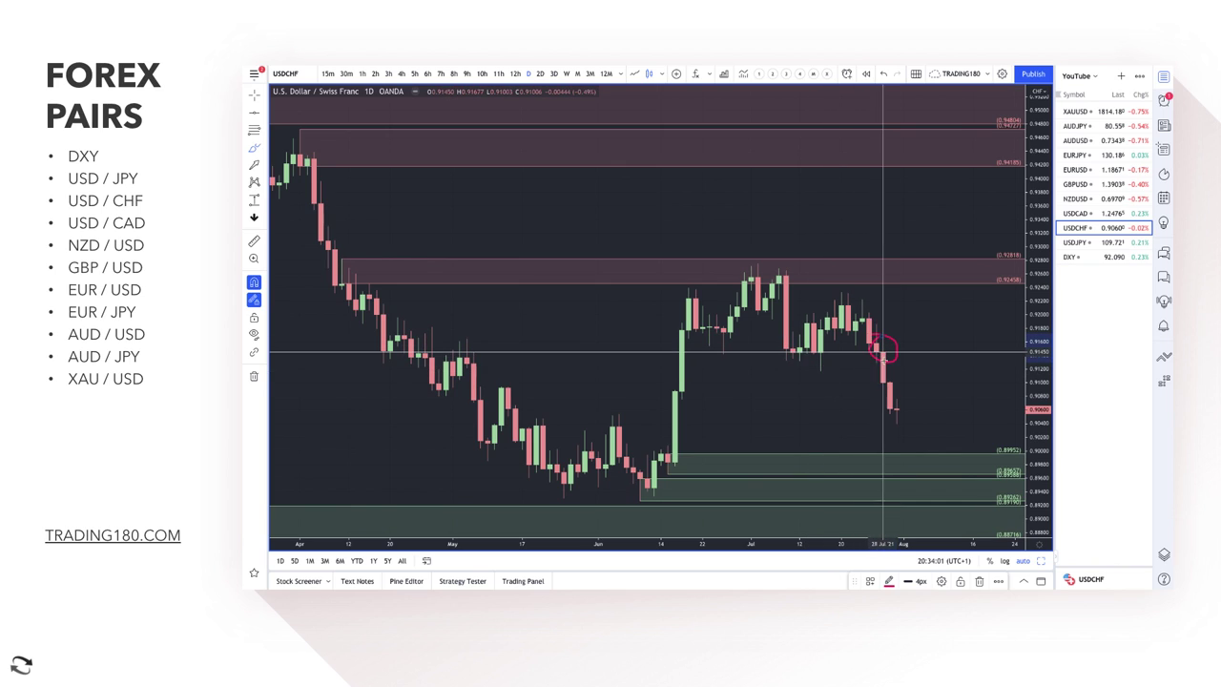
{"action": "mouse_move", "coordinate": [890, 353]}
{"action": "left_mouse_down"}
{"action": "mouse_move", "coordinate": [920, 412]}
{"action": "mouse_move", "coordinate": [925, 391]}
{"action": "left_mouse_up"}
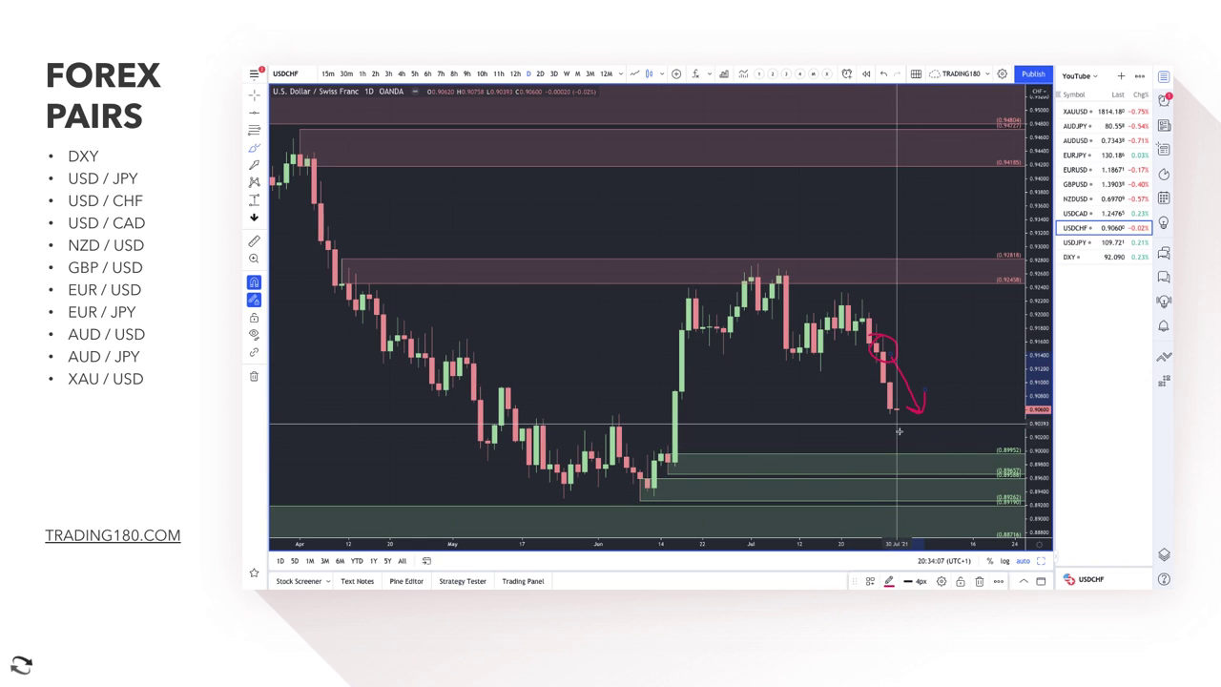
{"action": "mouse_move", "coordinate": [897, 420]}
{"action": "left_mouse_down"}
{"action": "mouse_move", "coordinate": [918, 467]}
{"action": "mouse_move", "coordinate": [961, 426]}
{"action": "mouse_move", "coordinate": [965, 441]}
{"action": "left_mouse_up"}
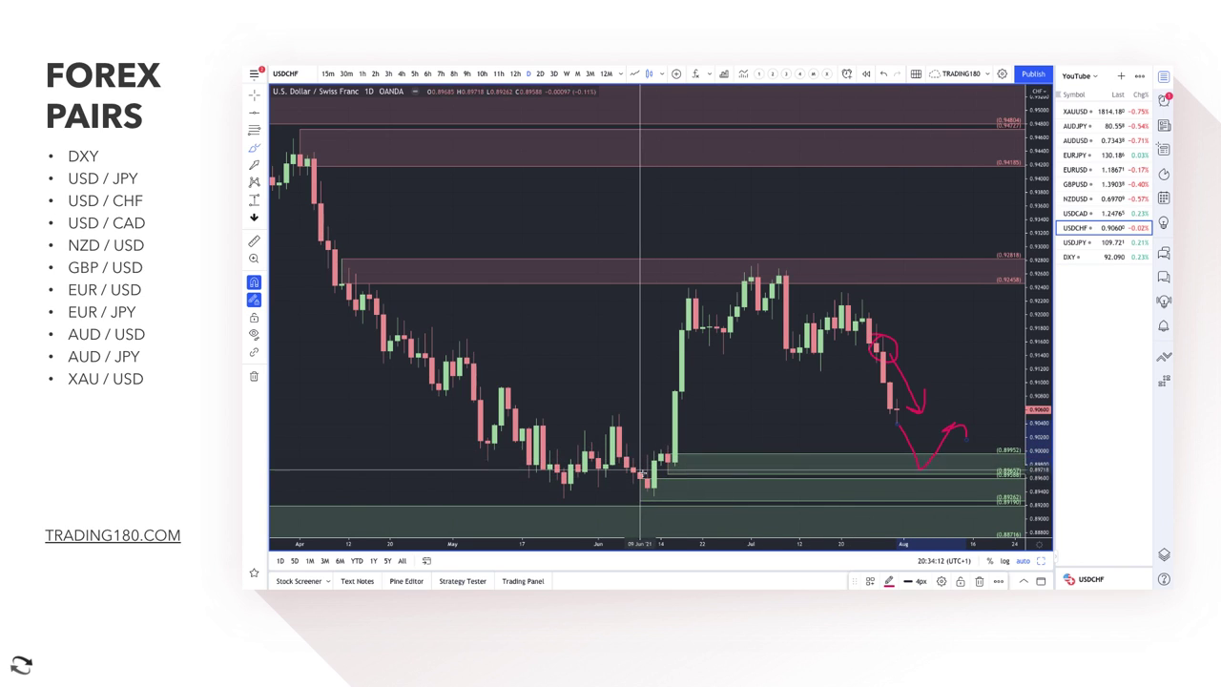
Draw a rectangle band from 27 April to 16 August between about 0.89912 and 0.90061 on the USDCHF chart
{"action": "left_click", "coordinate": [263, 164]}
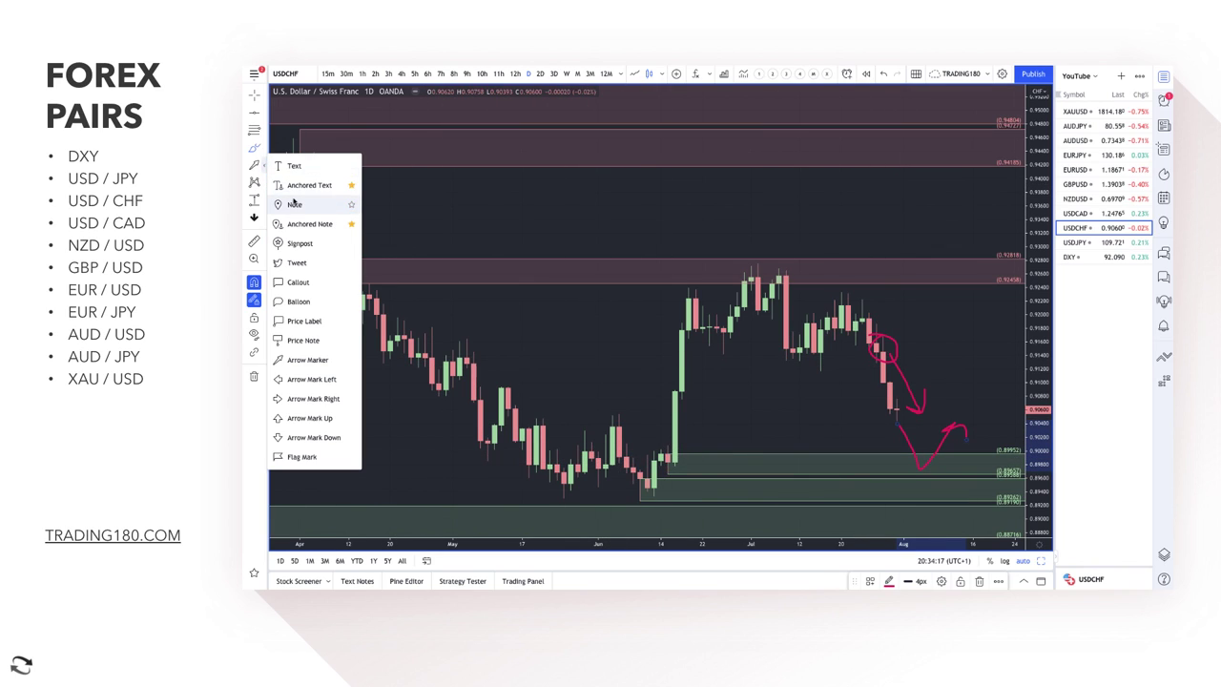
{"action": "left_click", "coordinate": [264, 145]}
{"action": "left_click", "coordinate": [303, 206]}
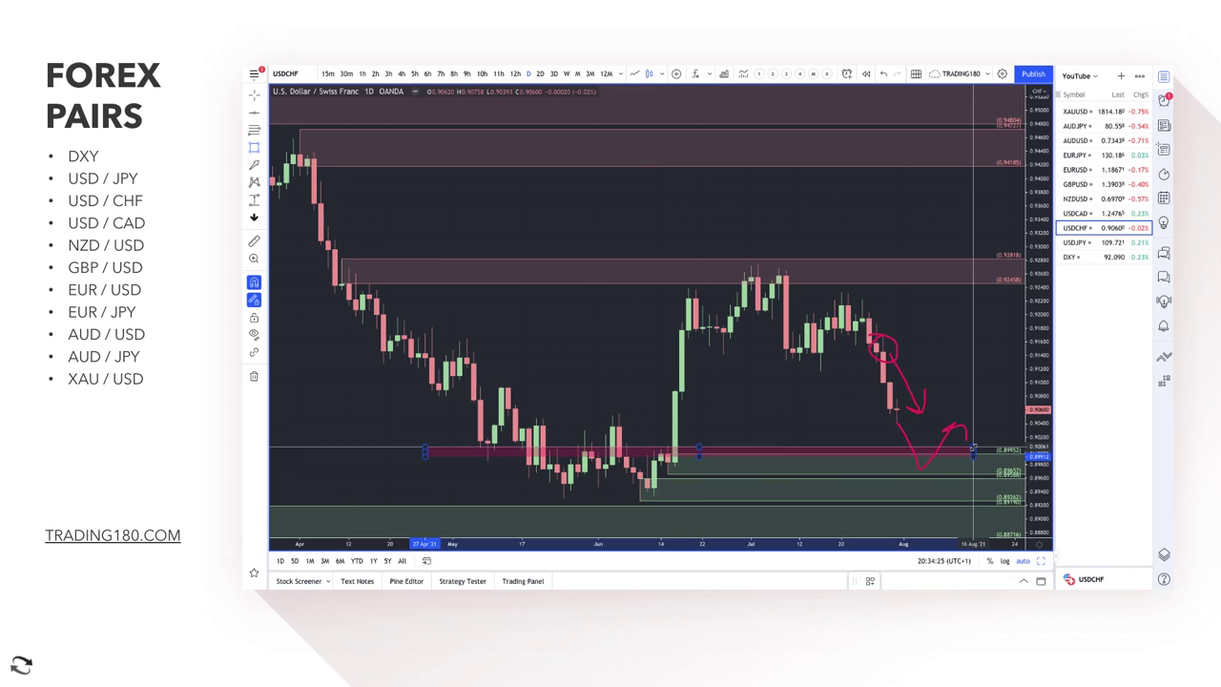
{"action": "left_click", "coordinate": [780, 496]}
{"action": "key", "text": "Escape"}
{"action": "left_click", "coordinate": [904, 453]}
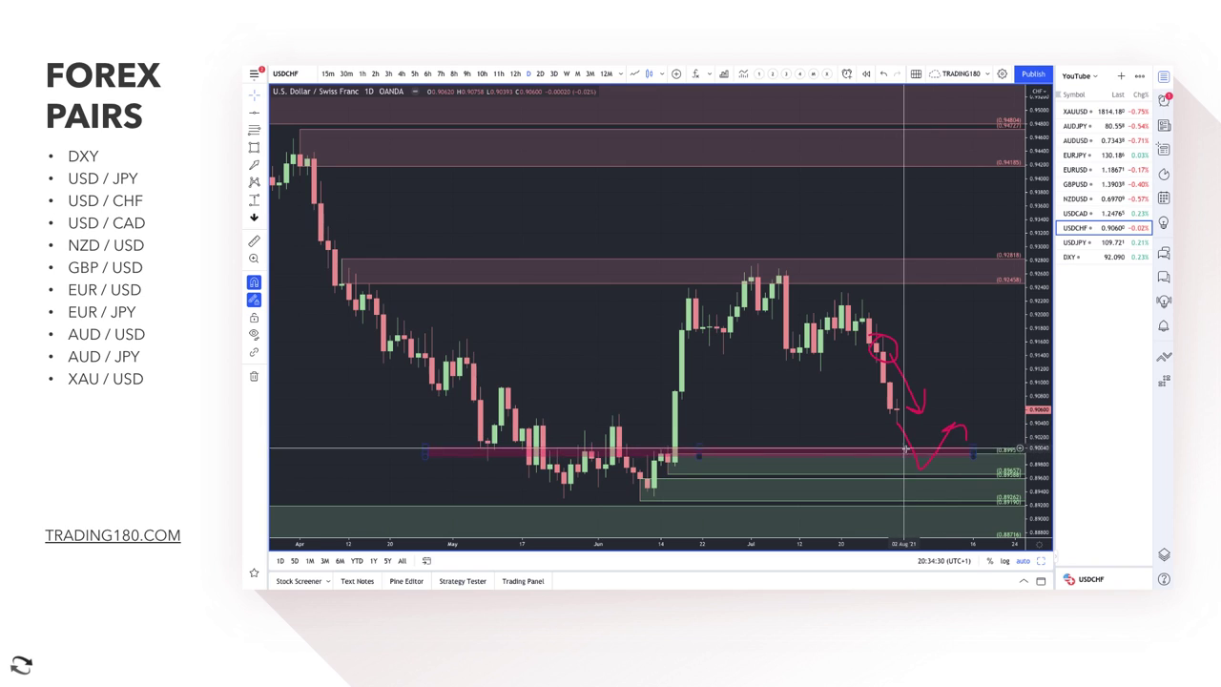
{"action": "mouse_move", "coordinate": [918, 462]}
{"action": "left_mouse_down"}
{"action": "mouse_move", "coordinate": [930, 457]}
{"action": "mouse_move", "coordinate": [904, 455]}
{"action": "mouse_move", "coordinate": [922, 459]}
{"action": "left_mouse_up"}
{"action": "scroll", "coordinate": [918, 451], "scroll_direction": "down", "scroll_amount": 6}
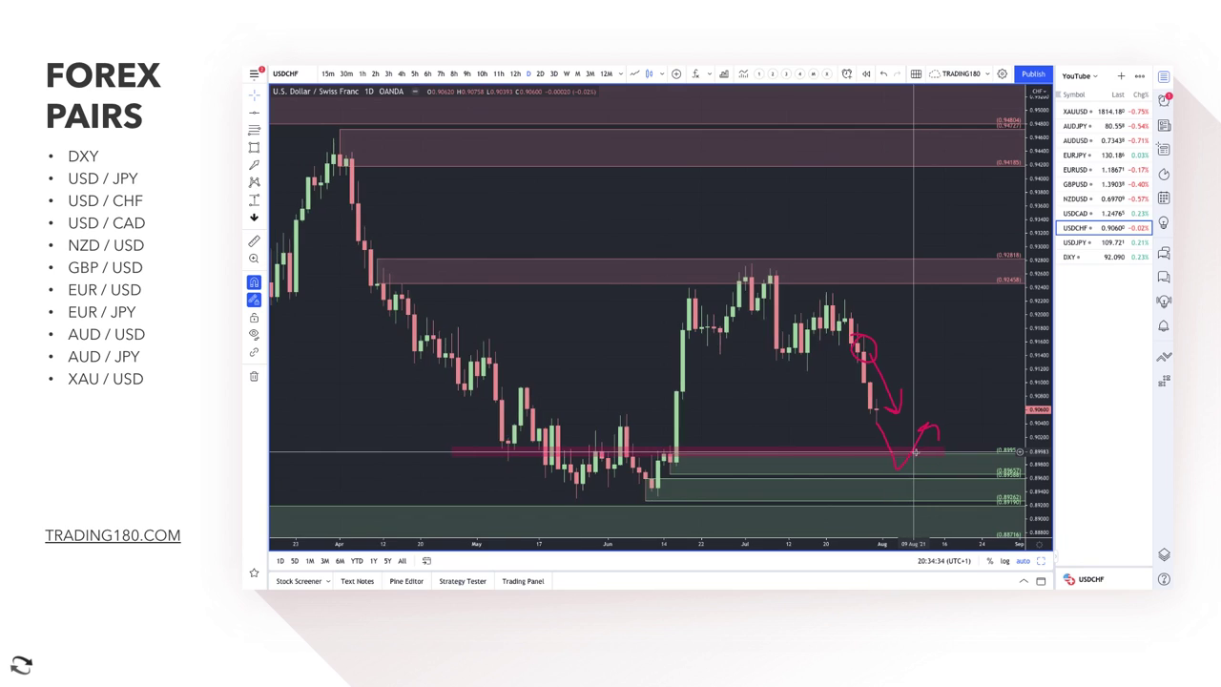
Draw a Fib Retracement supply zone from 0.91901 to 0.92326, starting at the 20 July candle
{"action": "scroll", "coordinate": [935, 386], "scroll_direction": "up", "scroll_amount": 6}
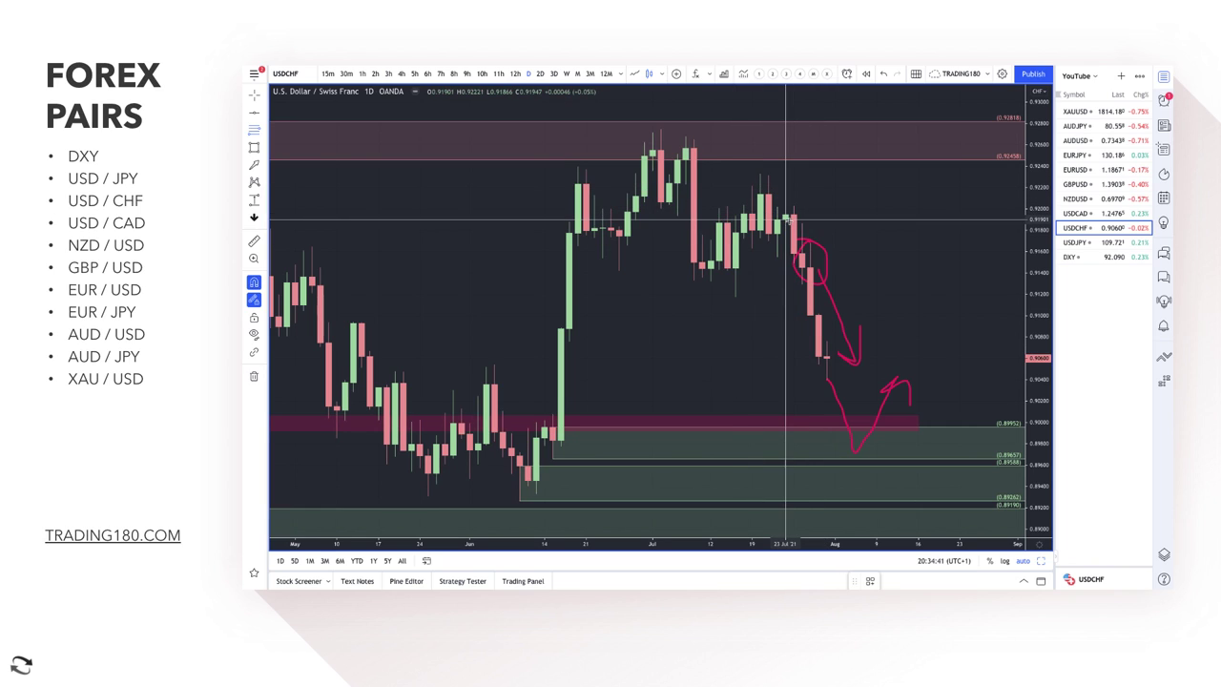
{"action": "left_click_drag", "start_coordinate": [788, 219], "coordinate": [765, 177]}
{"action": "left_click", "coordinate": [761, 175]}
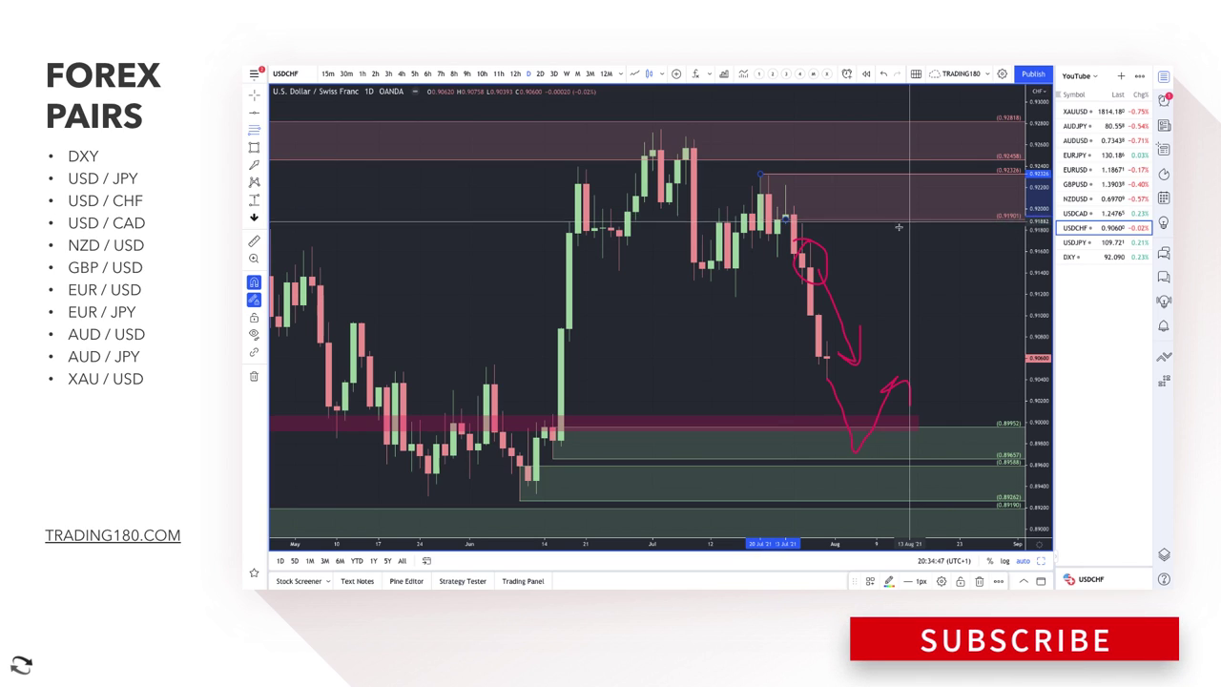
Brush the underlined word "off" in the empty chart area, a short stroke above it, and a downward stroke from the 0.92326 supply zone
{"action": "left_click", "coordinate": [263, 148]}
{"action": "left_click", "coordinate": [296, 147]}
{"action": "mouse_move", "coordinate": [417, 199]}
{"action": "left_mouse_down"}
{"action": "mouse_move", "coordinate": [410, 229]}
{"action": "mouse_move", "coordinate": [467, 162]}
{"action": "mouse_move", "coordinate": [484, 205]}
{"action": "mouse_move", "coordinate": [512, 168]}
{"action": "left_mouse_up"}
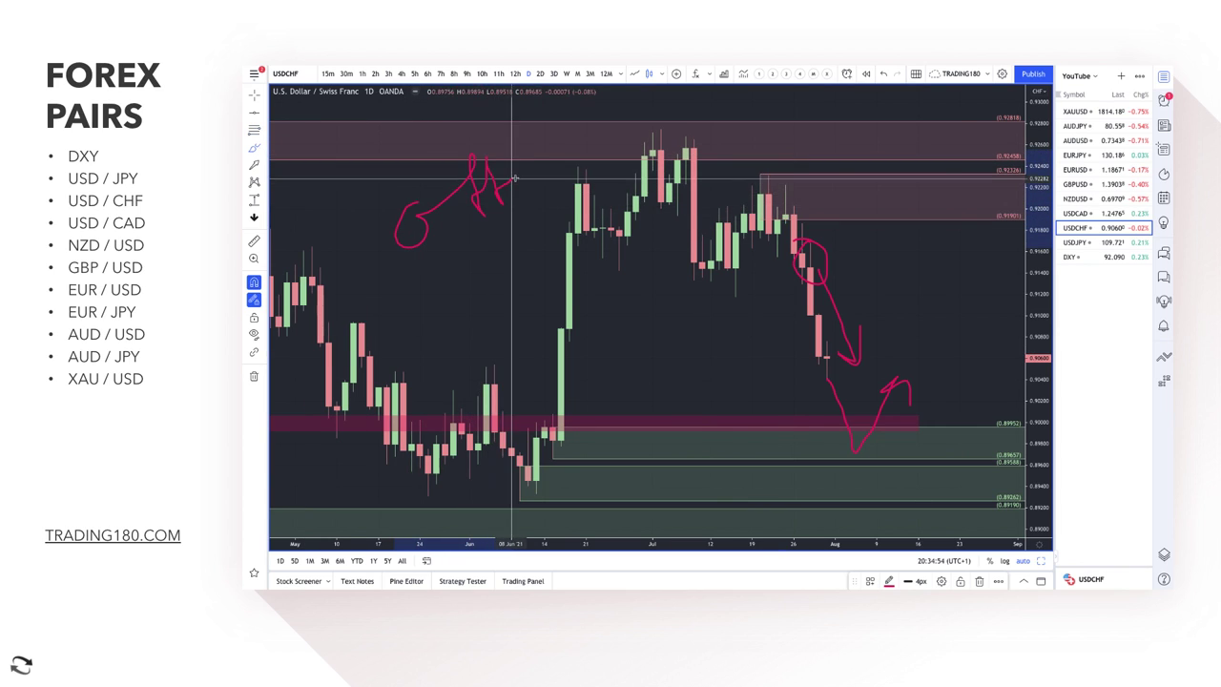
{"action": "left_click_drag", "start_coordinate": [430, 273], "coordinate": [521, 199]}
{"action": "left_click_drag", "start_coordinate": [353, 98], "coordinate": [361, 150]}
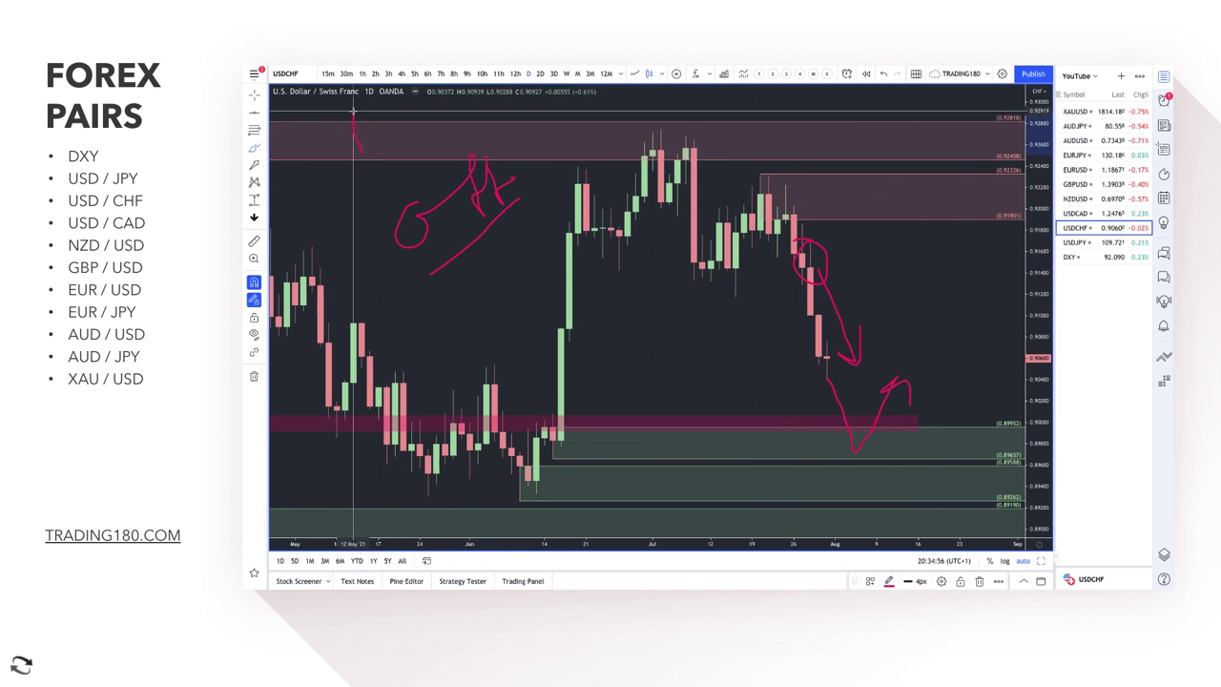
{"action": "mouse_move", "coordinate": [804, 197]}
{"action": "left_mouse_down"}
{"action": "mouse_move", "coordinate": [862, 276]}
{"action": "mouse_move", "coordinate": [866, 320]}
{"action": "mouse_move", "coordinate": [878, 315]}
{"action": "left_mouse_up"}
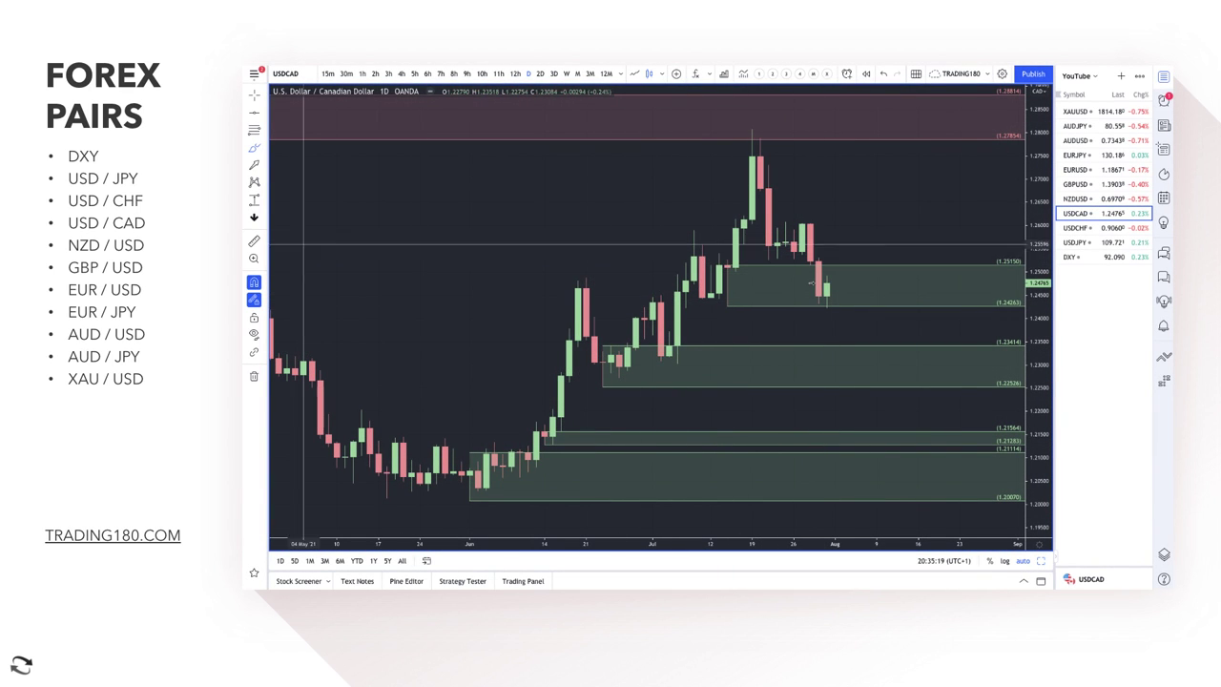
On the USDCAD chart, brush a circle in the 1.20070–1.21114 demand zone and an arrow down to it from the last candle
{"action": "left_click", "coordinate": [252, 149]}
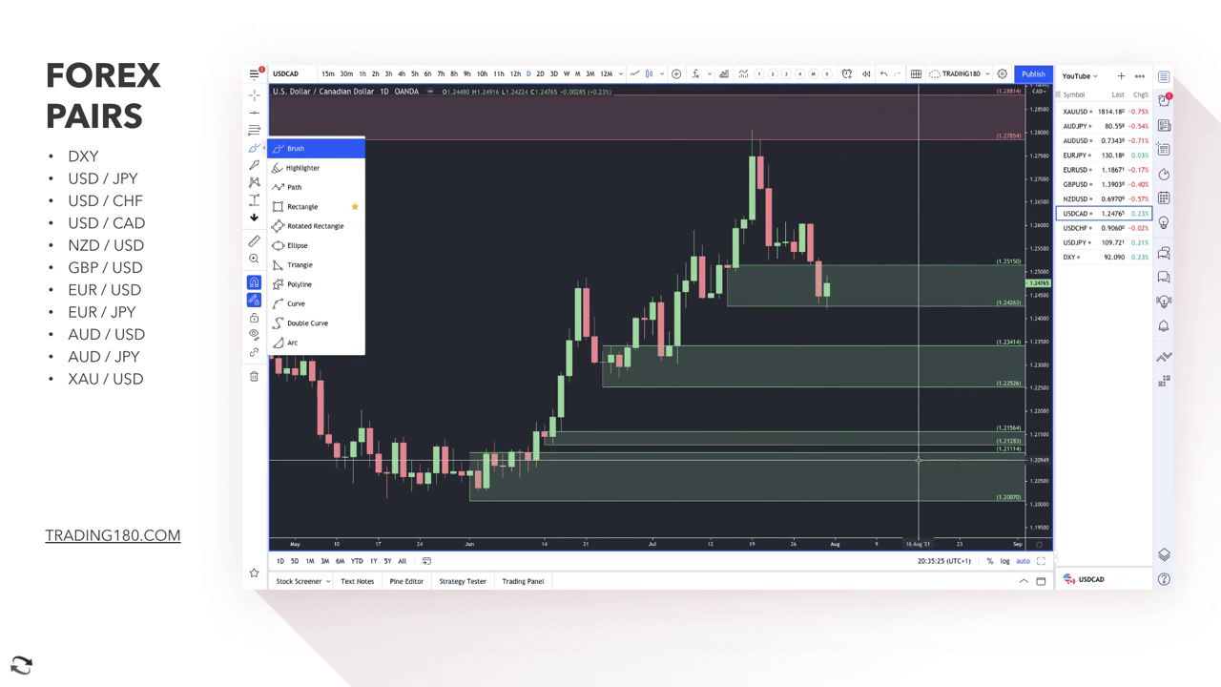
{"action": "left_click_drag", "start_coordinate": [905, 458], "coordinate": [921, 491]}
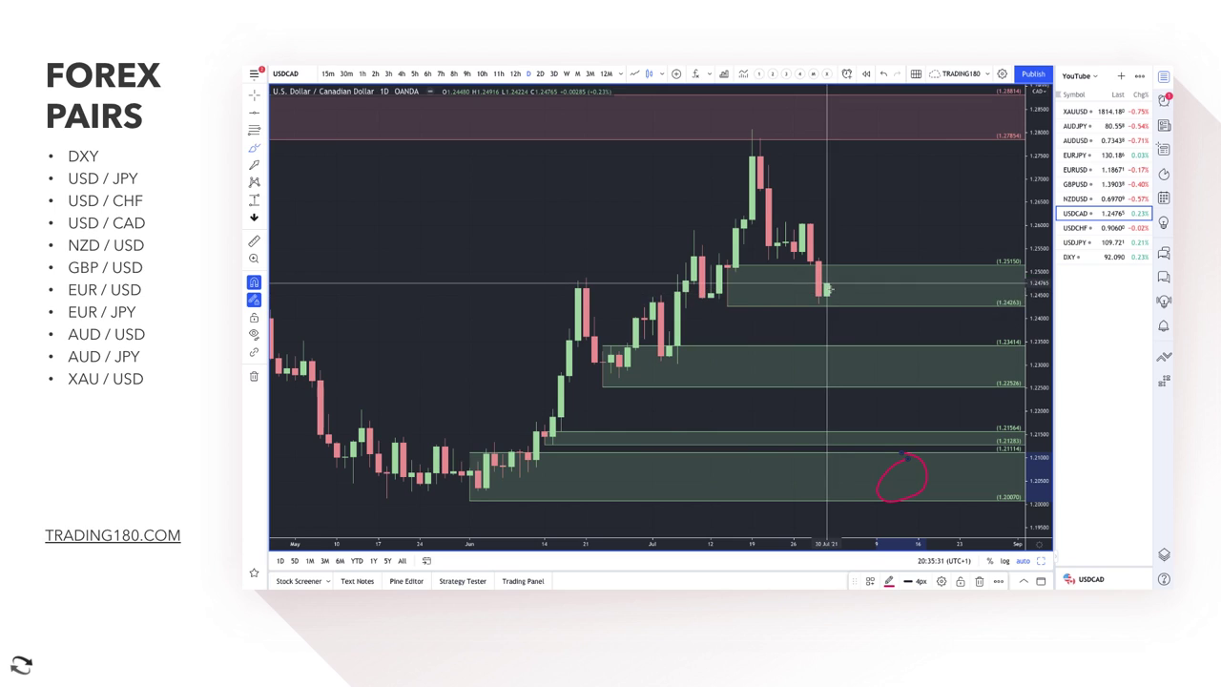
{"action": "mouse_move", "coordinate": [836, 303]}
{"action": "left_mouse_down"}
{"action": "mouse_move", "coordinate": [908, 468]}
{"action": "mouse_move", "coordinate": [918, 450]}
{"action": "left_mouse_up"}
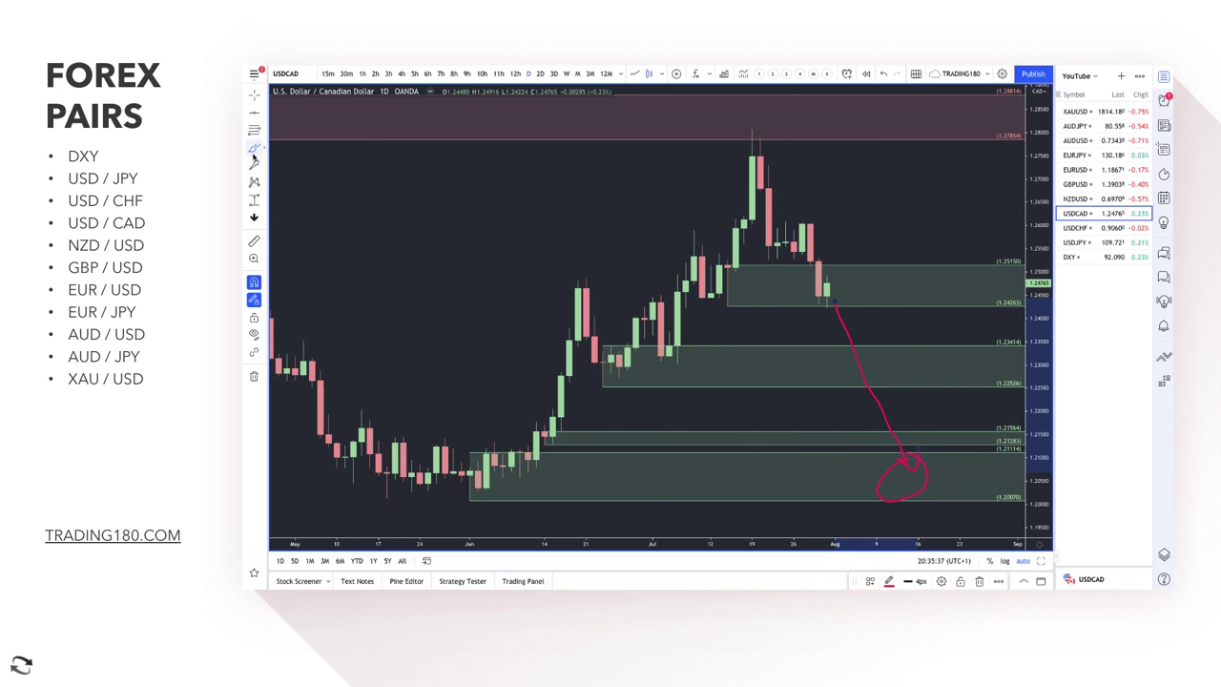
Draw Fib Retracement supply zones at the 19 July peak, up to 1.28076, and at the late-July candle, down to 1.25438
{"action": "left_click", "coordinate": [254, 159]}
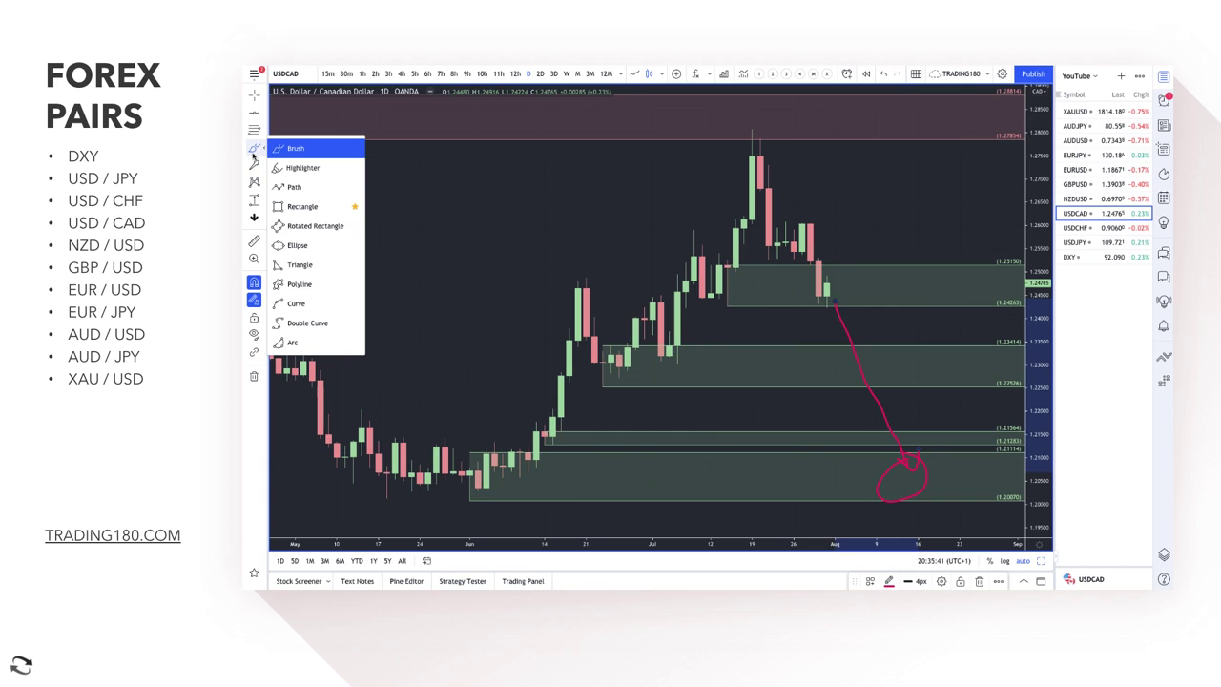
{"action": "left_click", "coordinate": [254, 158]}
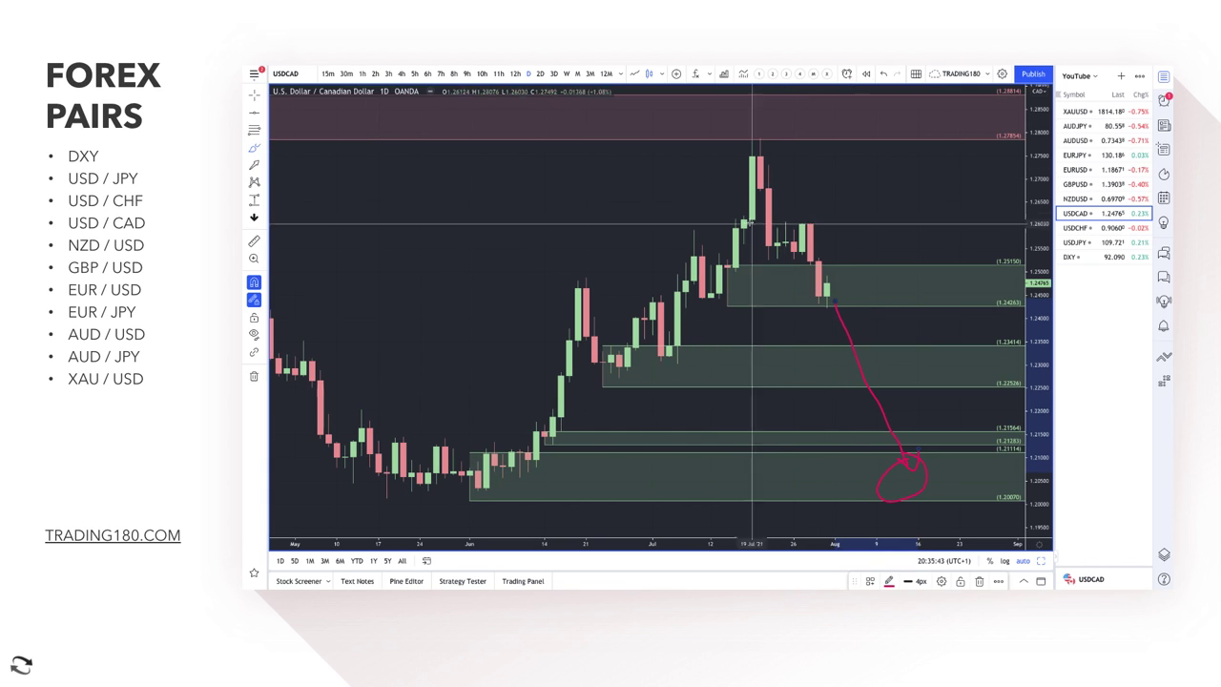
{"action": "key", "text": "Escape"}
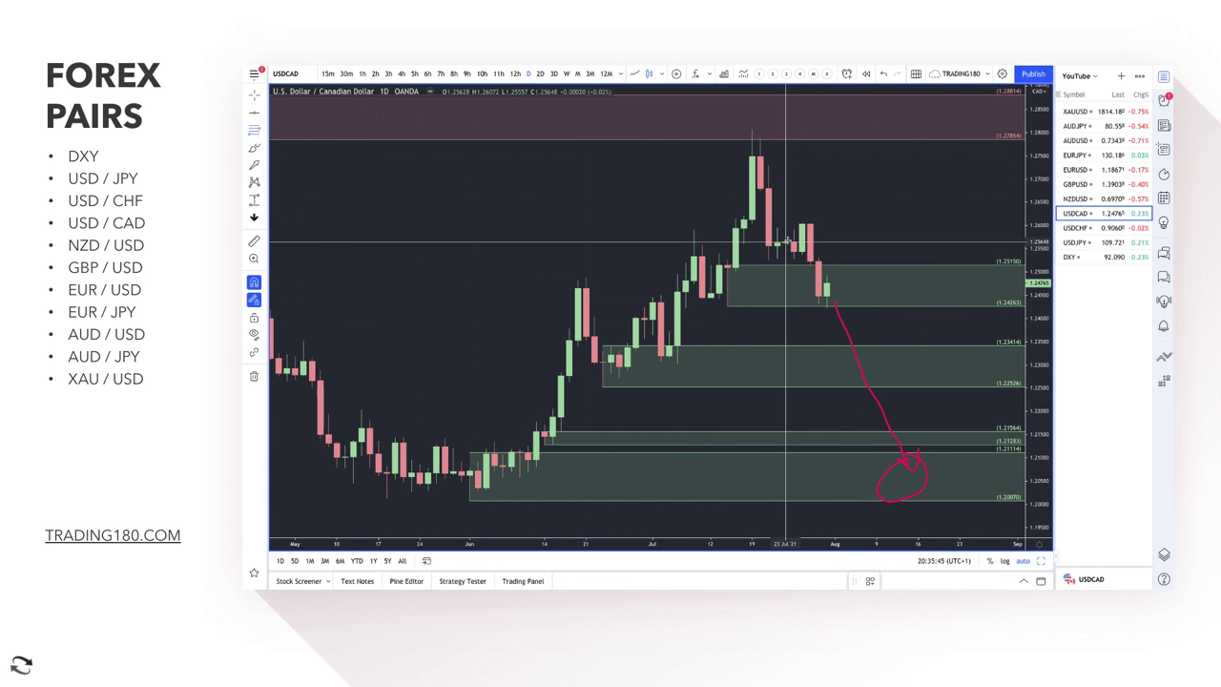
{"action": "left_click_drag", "start_coordinate": [806, 250], "coordinate": [751, 128]}
{"action": "left_click", "coordinate": [535, 201]}
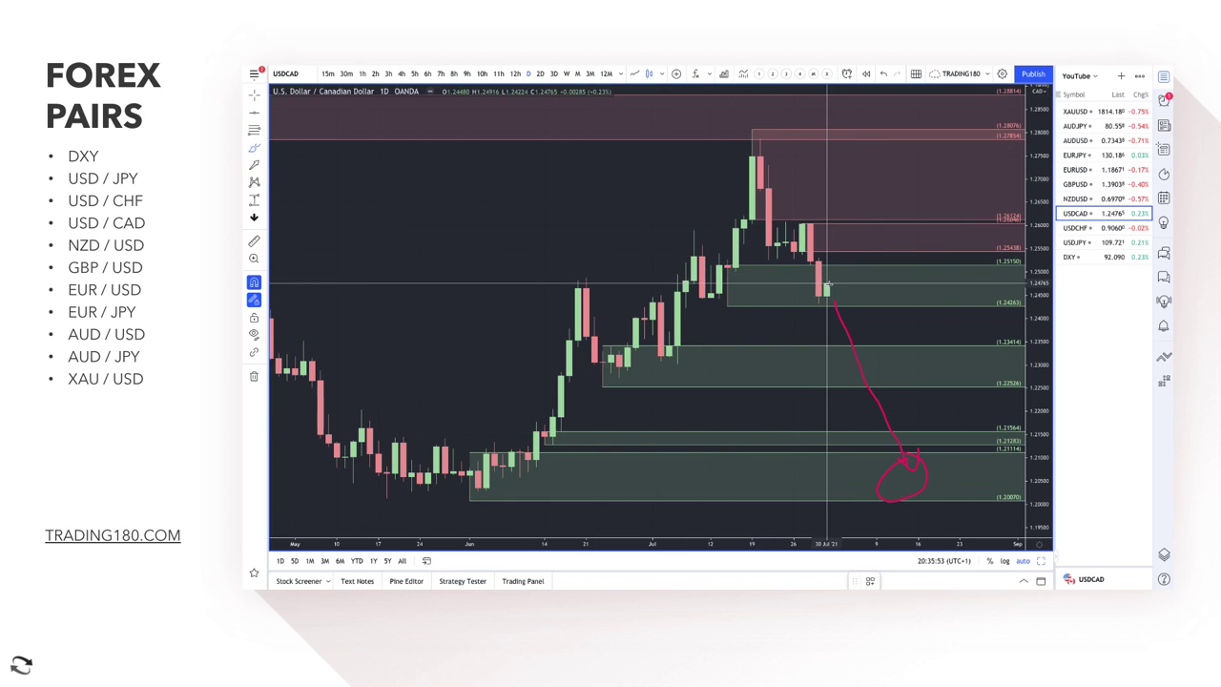
Brush an arc from the last candle through the 1.25438 supply zone and down, and draw rectangle bands near 1.26000 and from 1.25367 to 1.25523
{"action": "mouse_move", "coordinate": [828, 283]}
{"action": "left_mouse_down"}
{"action": "mouse_move", "coordinate": [856, 237]}
{"action": "mouse_move", "coordinate": [893, 279]}
{"action": "mouse_move", "coordinate": [907, 331]}
{"action": "mouse_move", "coordinate": [926, 334]}
{"action": "left_mouse_up"}
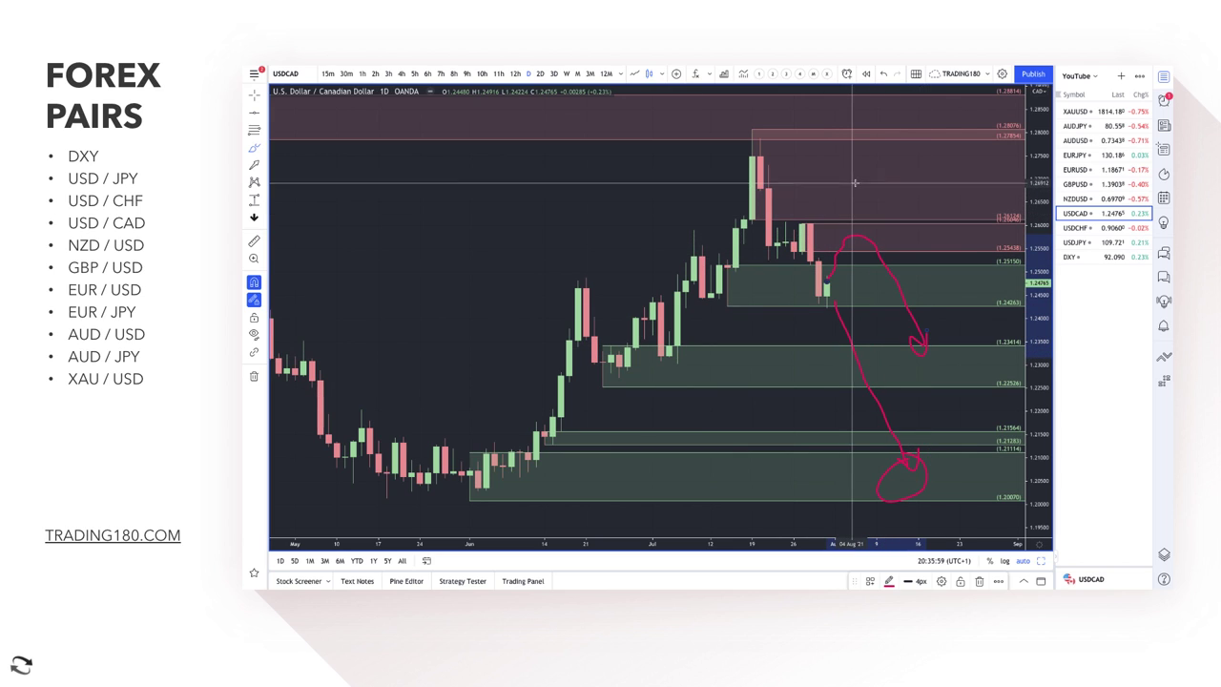
{"action": "left_click", "coordinate": [265, 148]}
{"action": "left_click", "coordinate": [302, 206]}
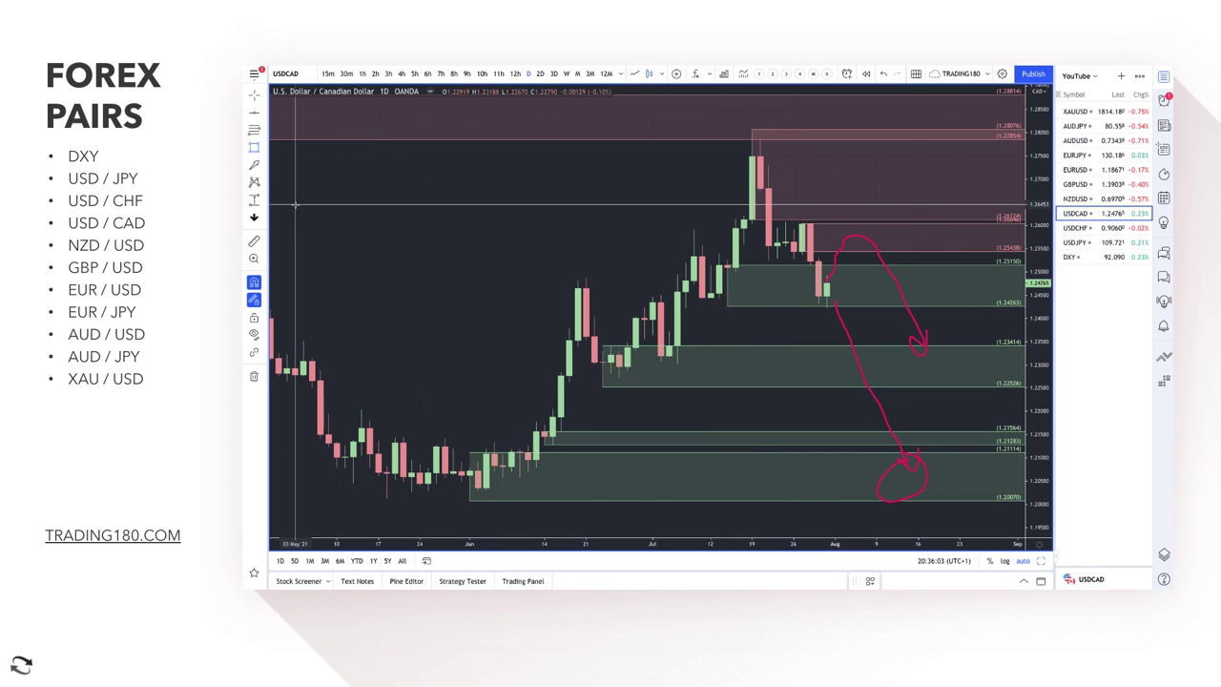
{"action": "mouse_move", "coordinate": [519, 231]}
{"action": "left_mouse_down"}
{"action": "mouse_move", "coordinate": [858, 193]}
{"action": "mouse_move", "coordinate": [961, 225]}
{"action": "left_mouse_up"}
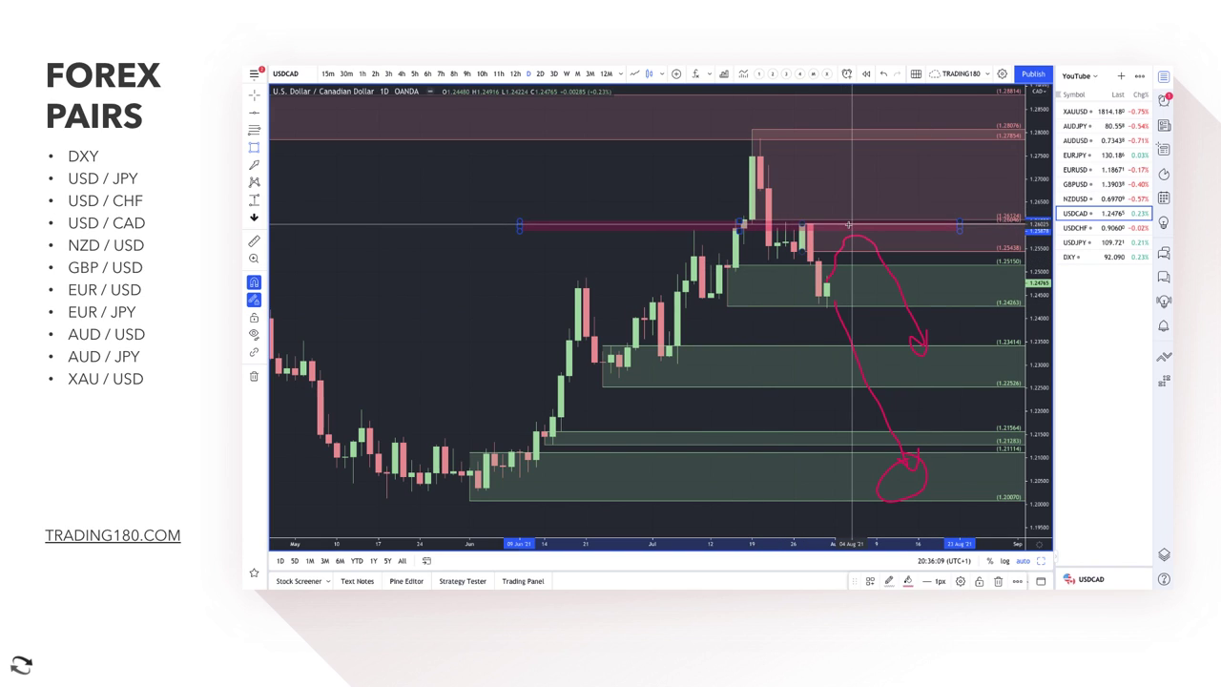
{"action": "left_click_drag", "start_coordinate": [602, 256], "coordinate": [951, 249]}
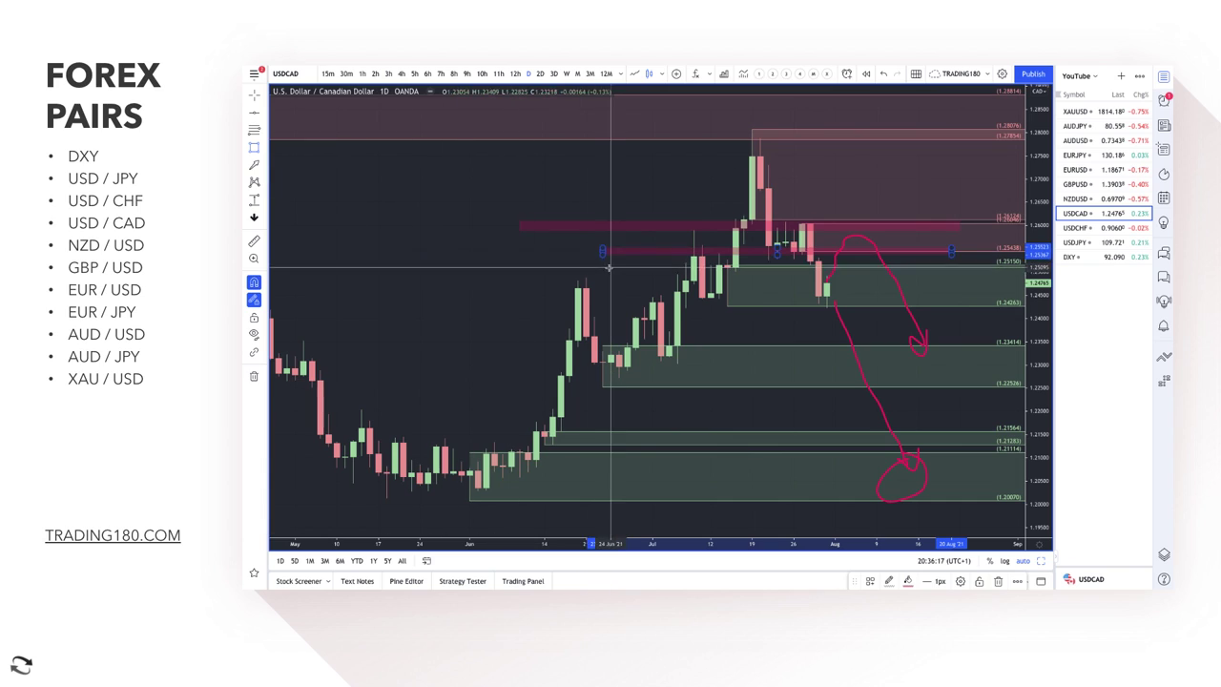
Brush steep rising arrows and a flatter arrow in the empty area above the May and June USDCAD candles
{"action": "left_click", "coordinate": [266, 147]}
{"action": "left_click", "coordinate": [294, 149]}
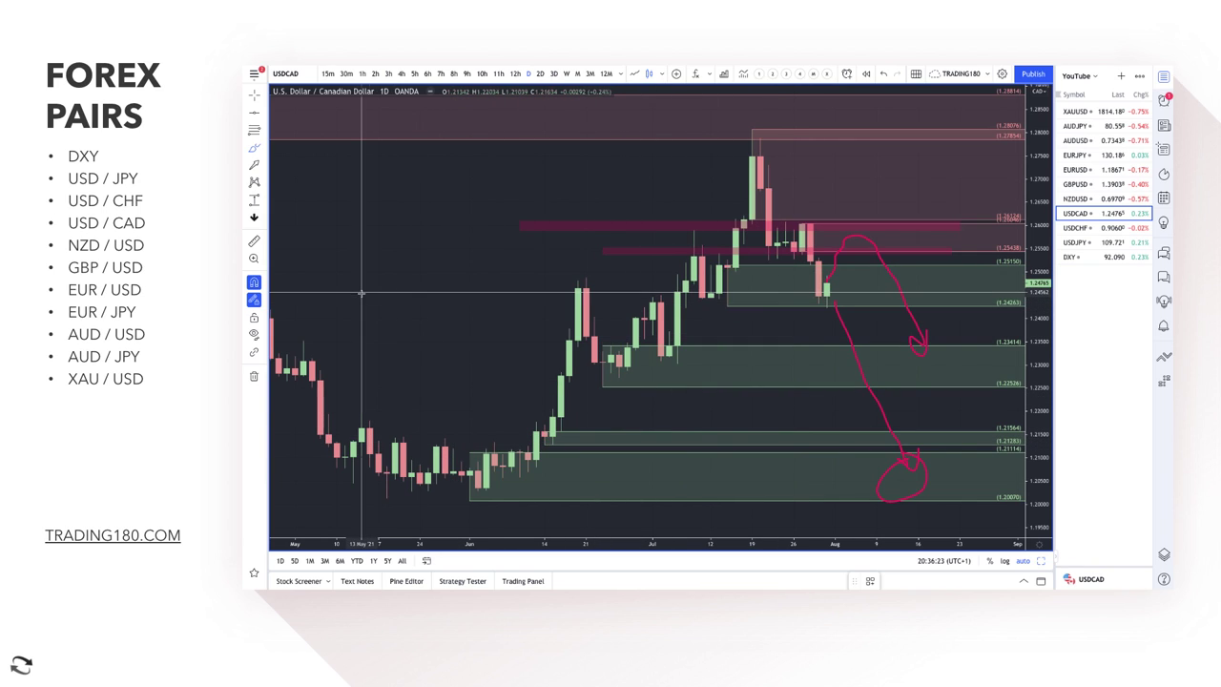
{"action": "mouse_move", "coordinate": [362, 292]}
{"action": "left_mouse_down"}
{"action": "mouse_move", "coordinate": [414, 218]}
{"action": "mouse_move", "coordinate": [436, 229]}
{"action": "mouse_move", "coordinate": [423, 296]}
{"action": "mouse_move", "coordinate": [487, 231]}
{"action": "left_mouse_up"}
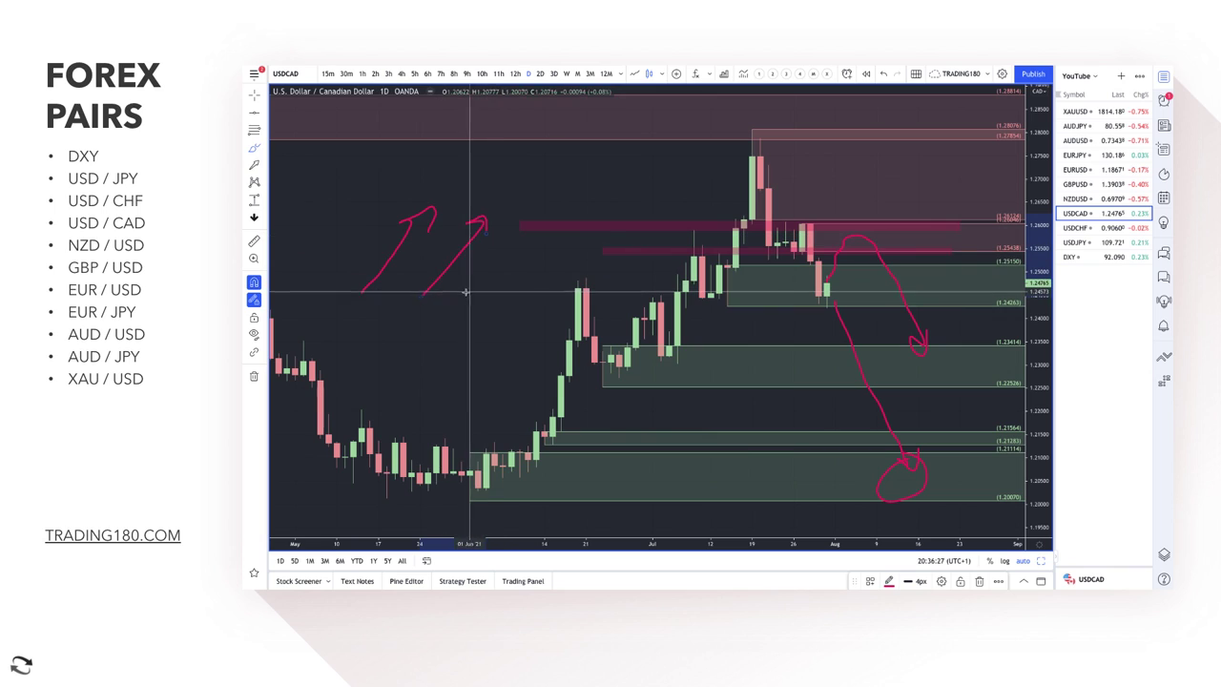
{"action": "left_click_drag", "start_coordinate": [437, 307], "coordinate": [530, 283]}
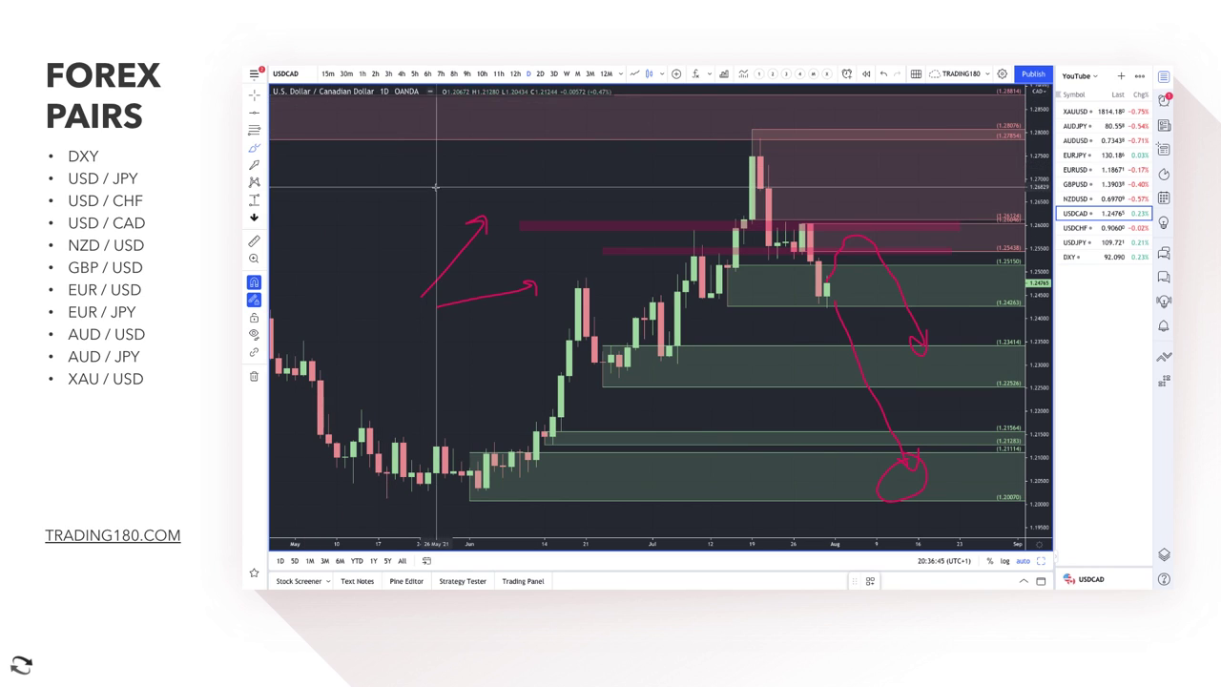
Brush the word "off" above the rising arrows and an upward arrow into the upper supply zone
{"action": "mouse_move", "coordinate": [378, 172]}
{"action": "left_mouse_down"}
{"action": "mouse_move", "coordinate": [410, 193]}
{"action": "mouse_move", "coordinate": [427, 186]}
{"action": "left_mouse_up"}
{"action": "mouse_move", "coordinate": [303, 162]}
{"action": "left_mouse_down"}
{"action": "mouse_move", "coordinate": [298, 111]}
{"action": "mouse_move", "coordinate": [286, 116]}
{"action": "left_mouse_up"}
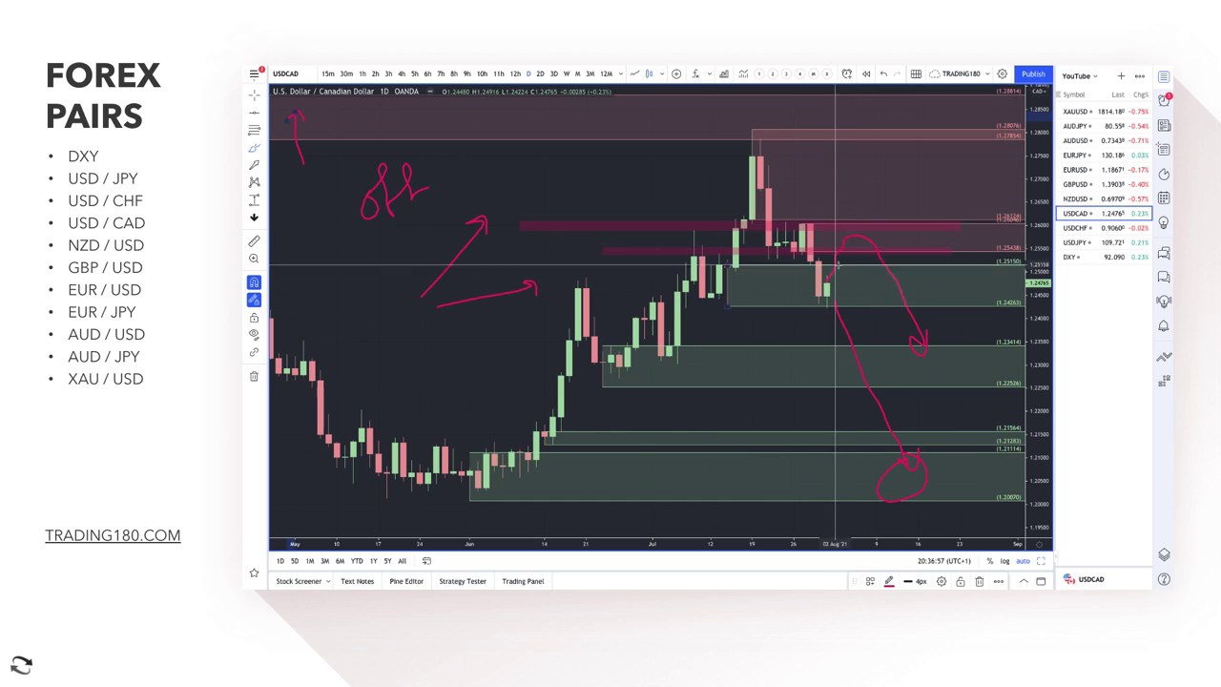
{"action": "left_click", "coordinate": [845, 224]}
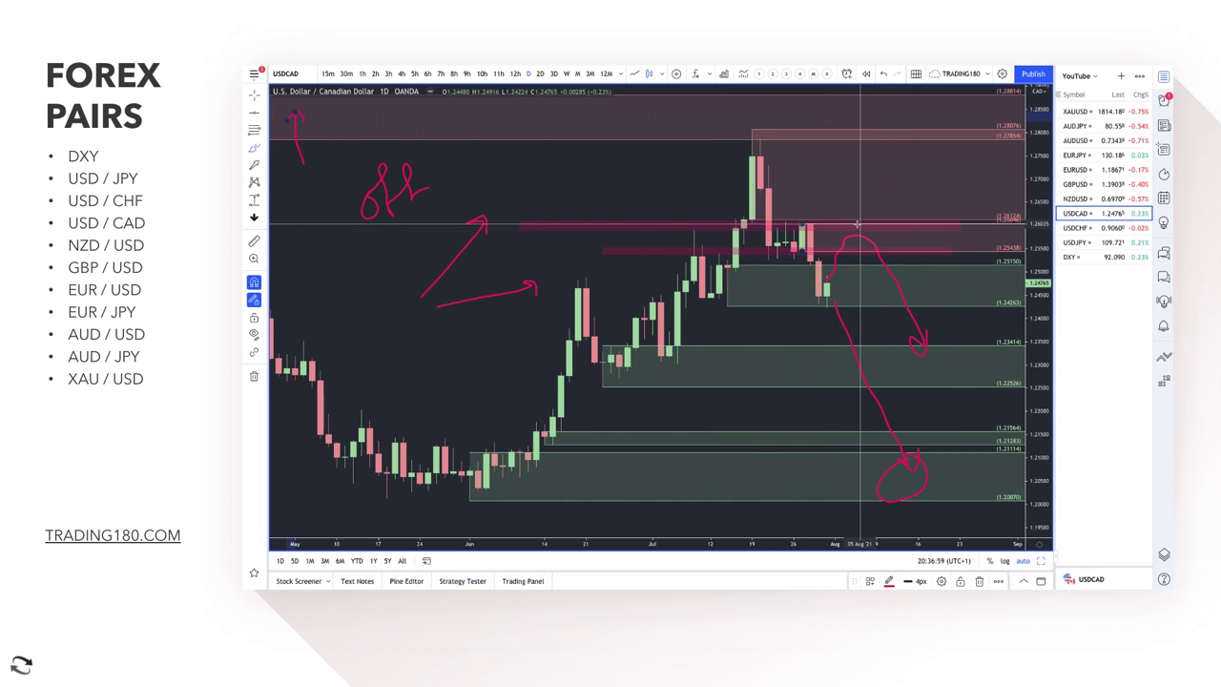
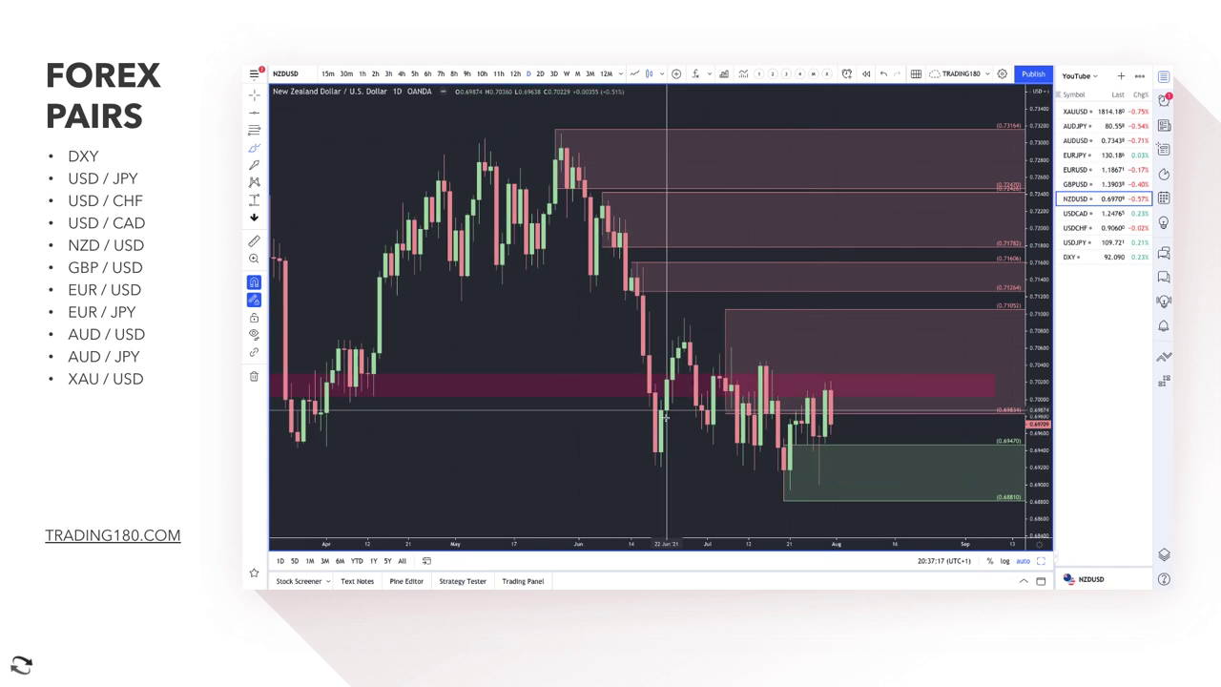
On the NZDUSD chart, brush a circle in the supply zone just above 0.71782 and another near 0.74000
{"action": "left_click", "coordinate": [247, 148]}
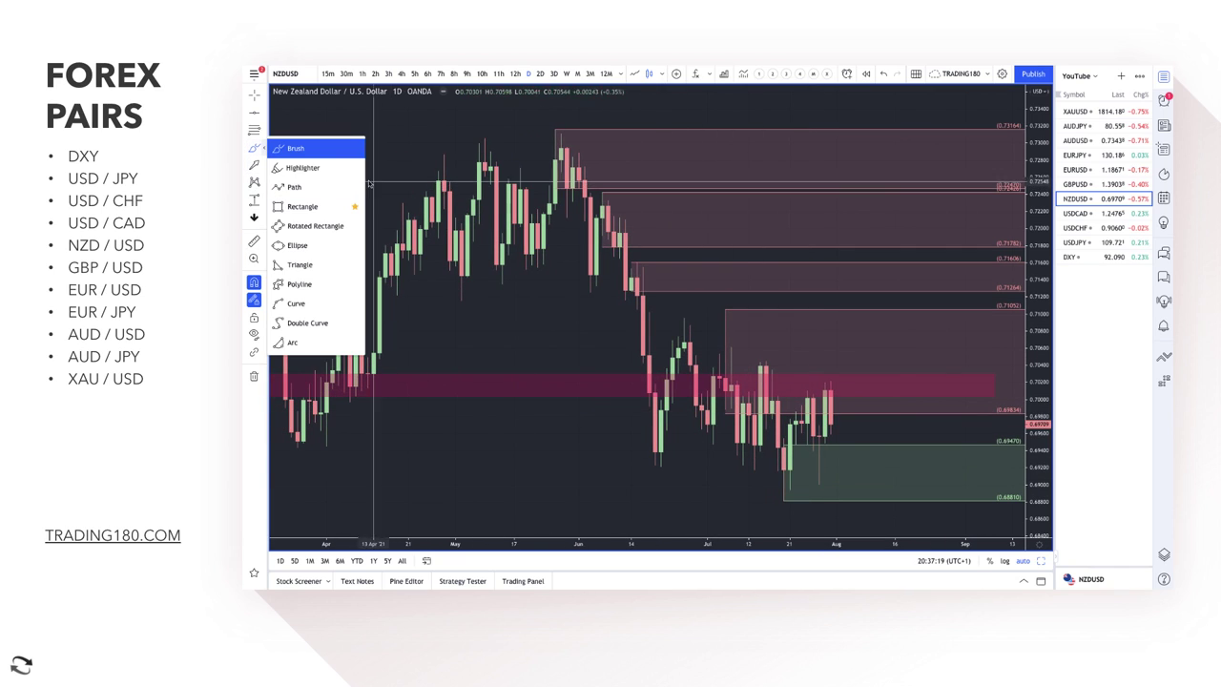
{"action": "left_click", "coordinate": [300, 148]}
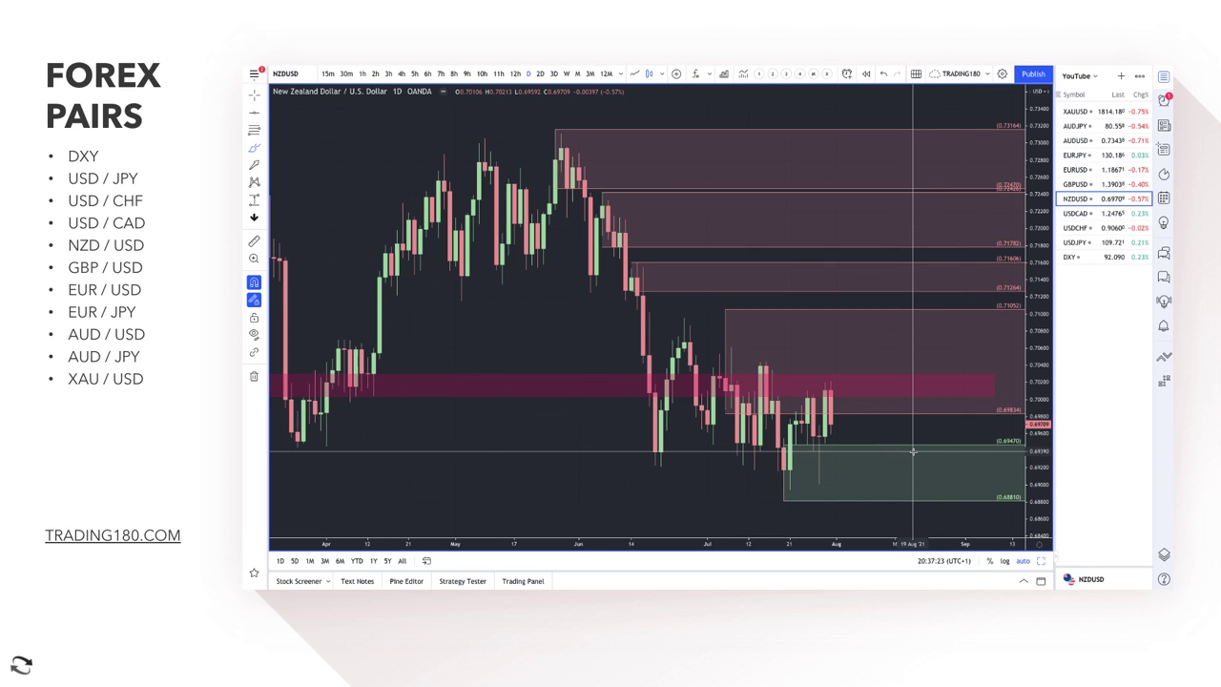
{"action": "scroll", "coordinate": [912, 452], "scroll_direction": "down", "scroll_amount": 5}
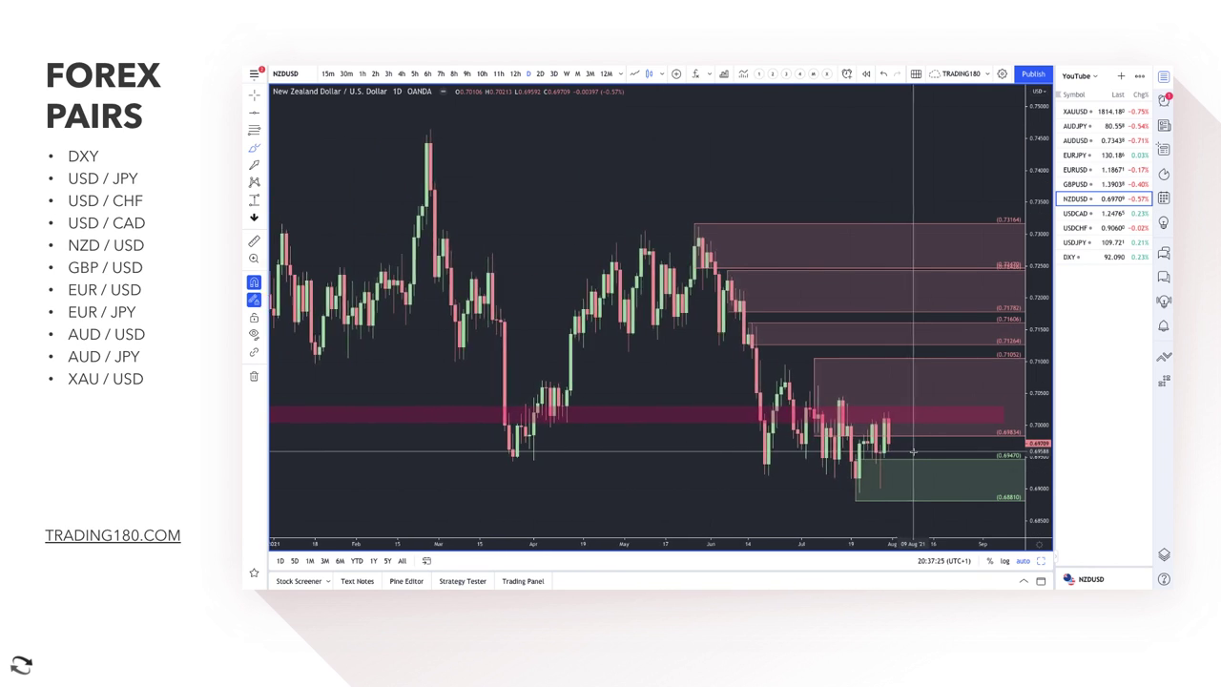
{"action": "scroll", "coordinate": [913, 451], "scroll_direction": "down", "scroll_amount": 1}
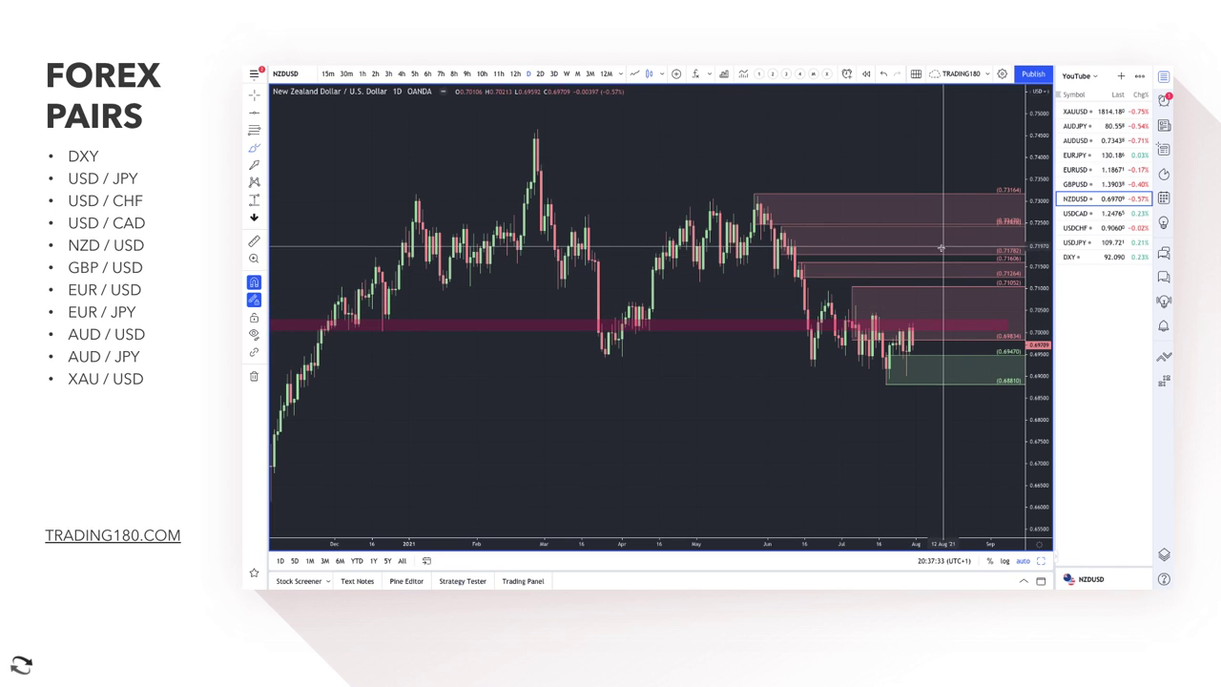
{"action": "mouse_move", "coordinate": [941, 235]}
{"action": "left_mouse_down"}
{"action": "mouse_move", "coordinate": [909, 258]}
{"action": "mouse_move", "coordinate": [933, 232]}
{"action": "left_mouse_up"}
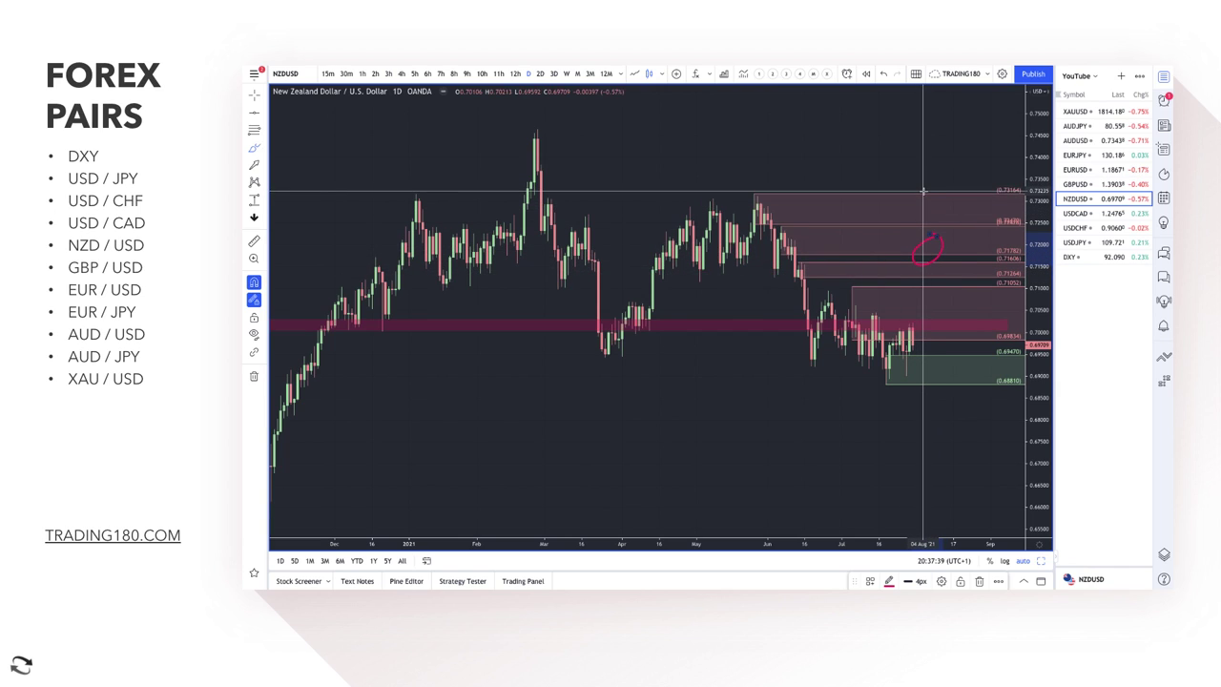
{"action": "mouse_move", "coordinate": [932, 141]}
{"action": "left_mouse_down"}
{"action": "mouse_move", "coordinate": [915, 155]}
{"action": "mouse_move", "coordinate": [919, 143]}
{"action": "left_mouse_up"}
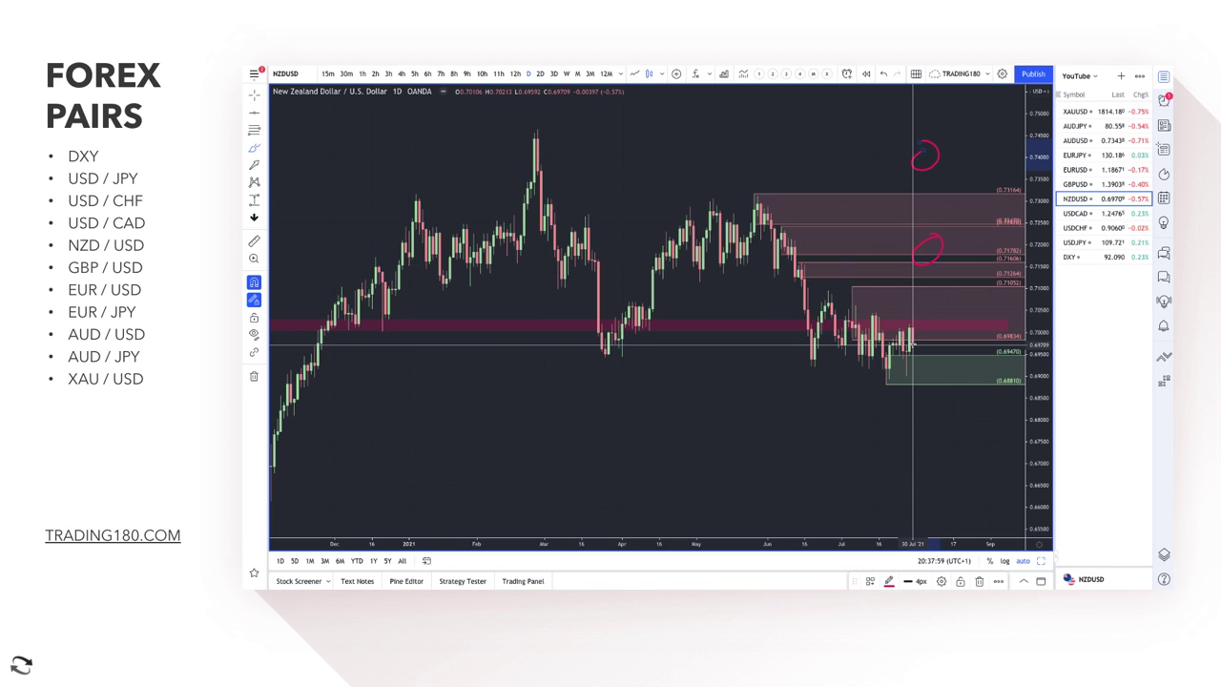
Brush a path from the last candle dipping into the 0.69470 demand zone and rising to an arrowhead near 0.71606
{"action": "mouse_move", "coordinate": [913, 344]}
{"action": "left_mouse_down"}
{"action": "mouse_move", "coordinate": [926, 366]}
{"action": "mouse_move", "coordinate": [952, 254]}
{"action": "mouse_move", "coordinate": [961, 268]}
{"action": "left_mouse_up"}
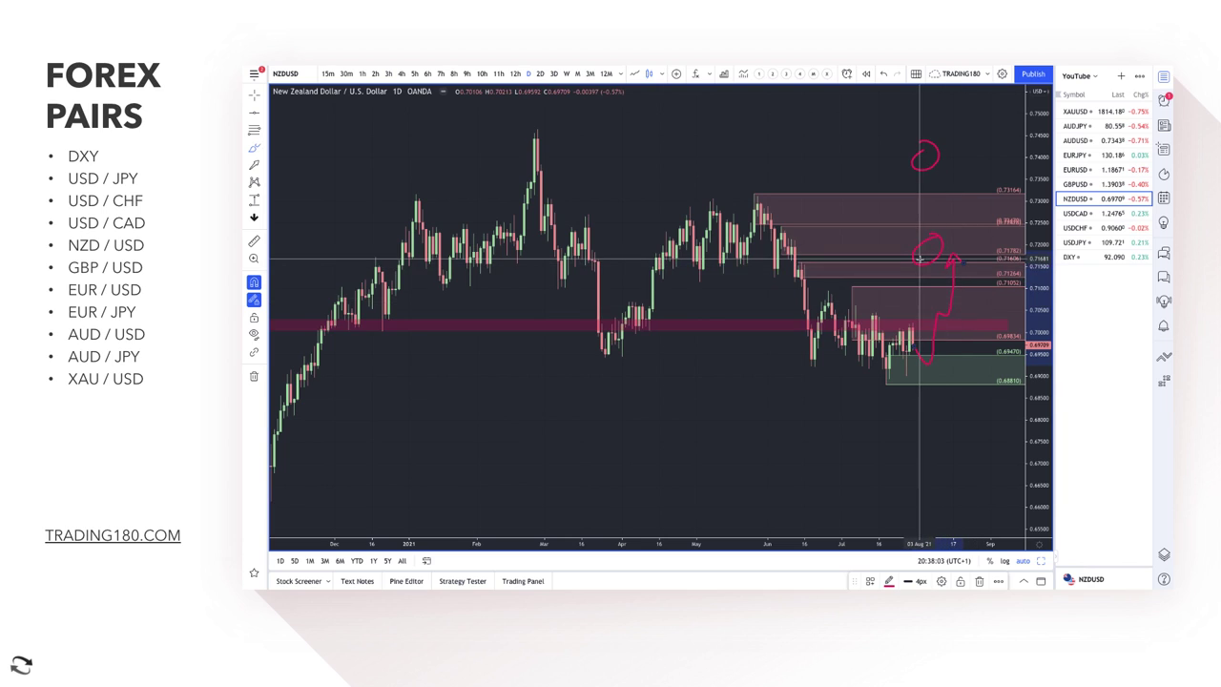
{"action": "scroll", "coordinate": [915, 287], "scroll_direction": "up", "scroll_amount": 2}
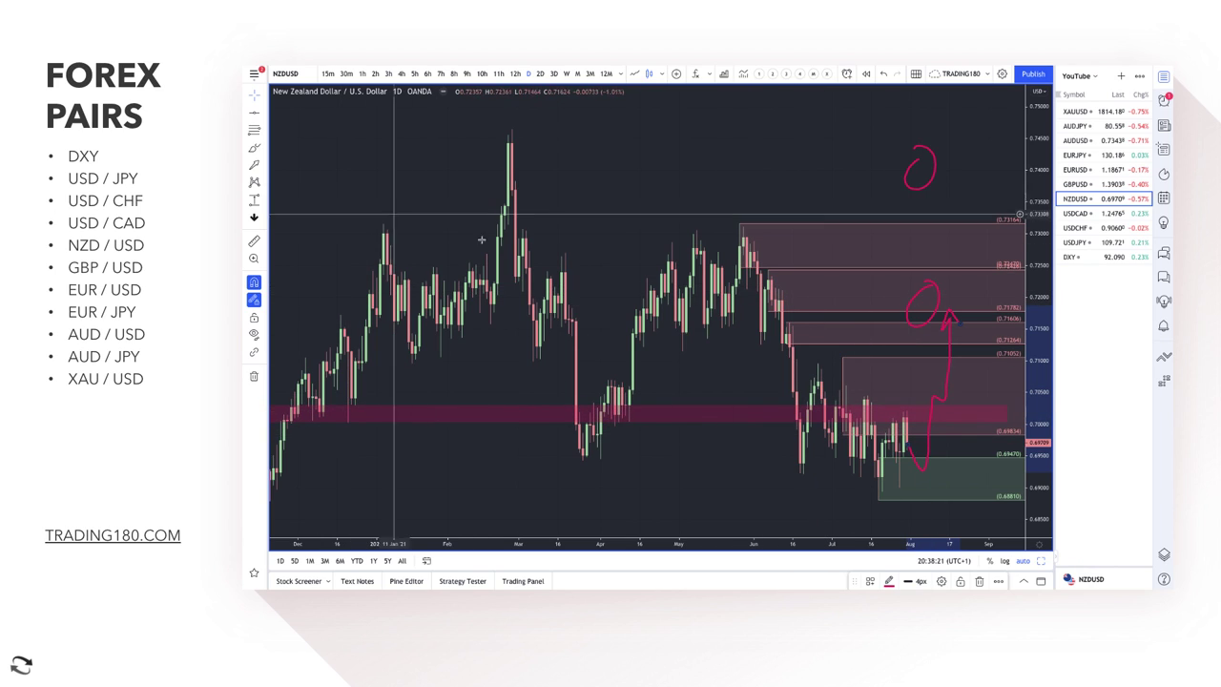
{"action": "scroll", "coordinate": [954, 321], "scroll_direction": "up", "scroll_amount": 2}
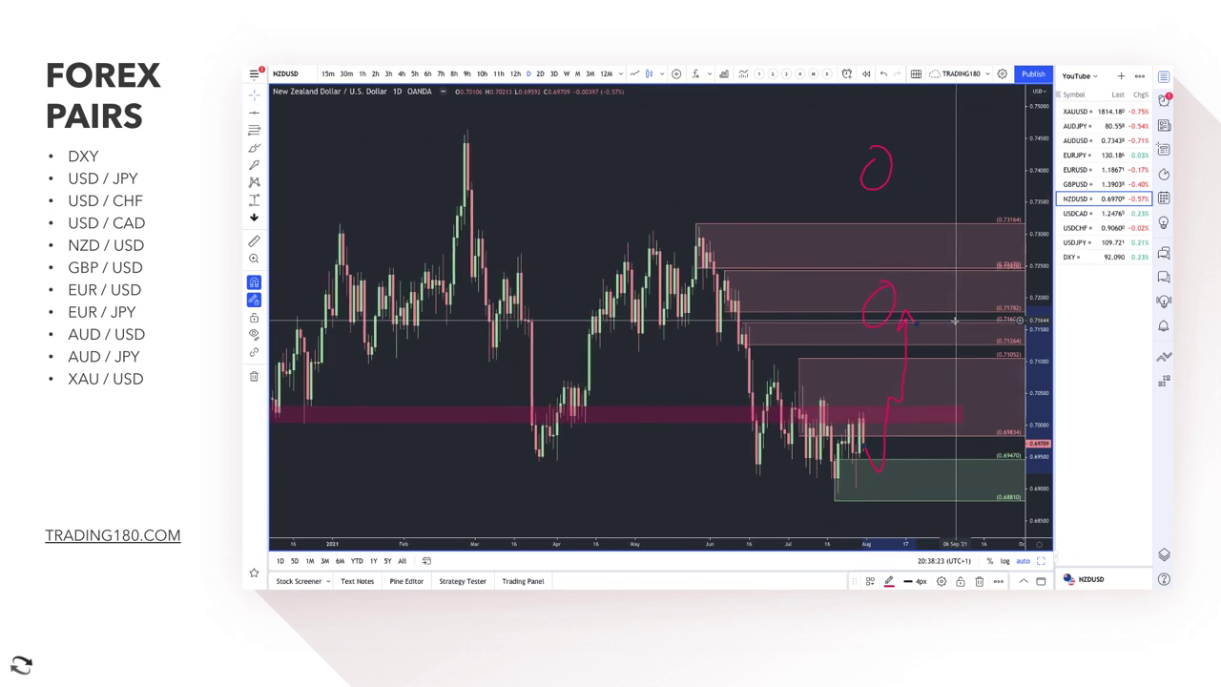
Brush a small upward arrow beneath the New Zealand Dollar title on the NZDUSD chart
{"action": "scroll", "coordinate": [954, 321], "scroll_direction": "up", "scroll_amount": 2}
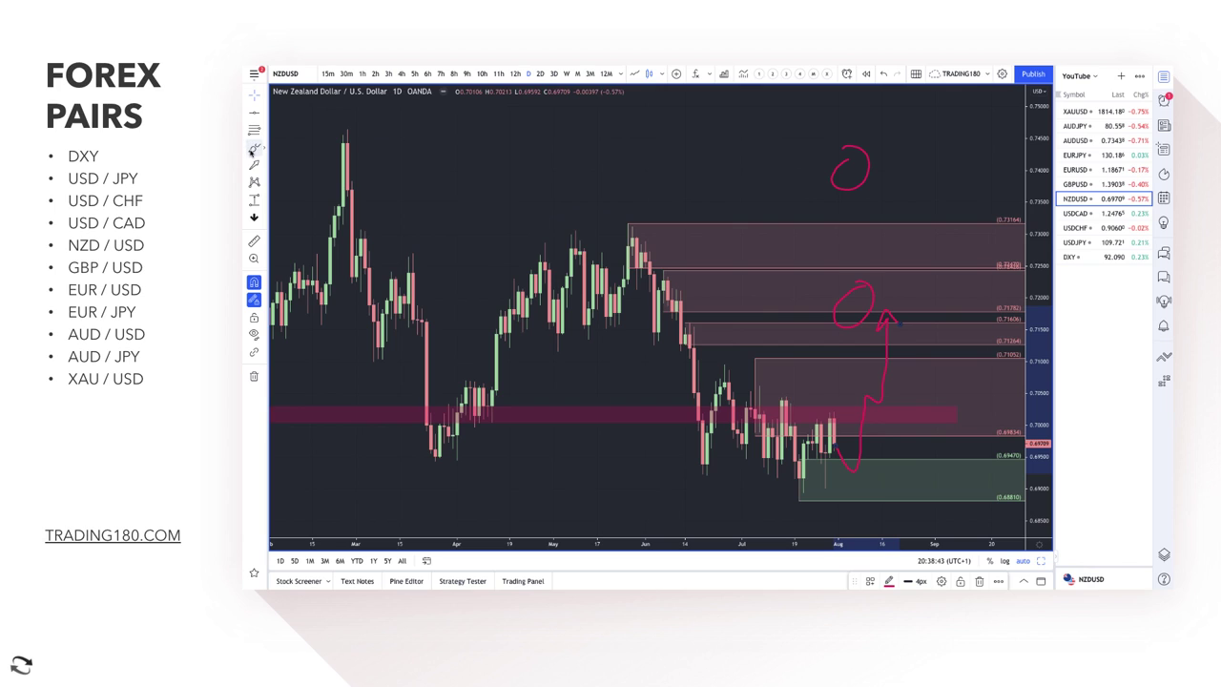
{"action": "left_click", "coordinate": [253, 150]}
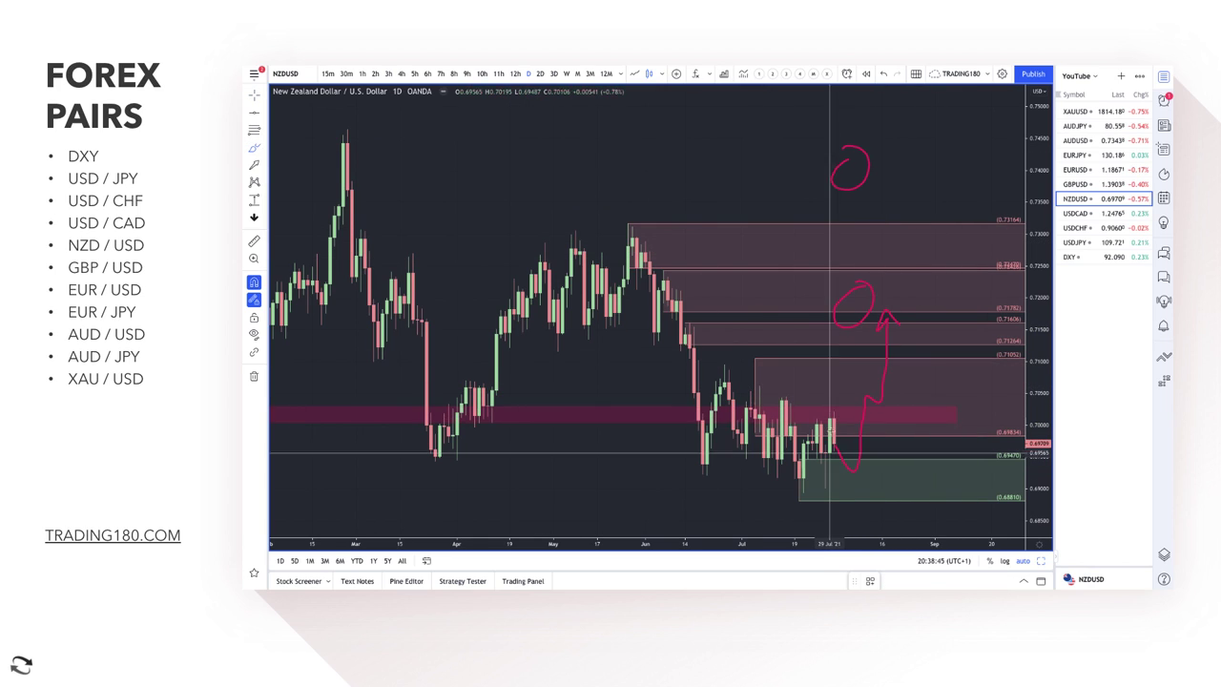
{"action": "mouse_move", "coordinate": [304, 134]}
{"action": "left_mouse_down"}
{"action": "mouse_move", "coordinate": [307, 95]}
{"action": "mouse_move", "coordinate": [321, 109]}
{"action": "left_mouse_up"}
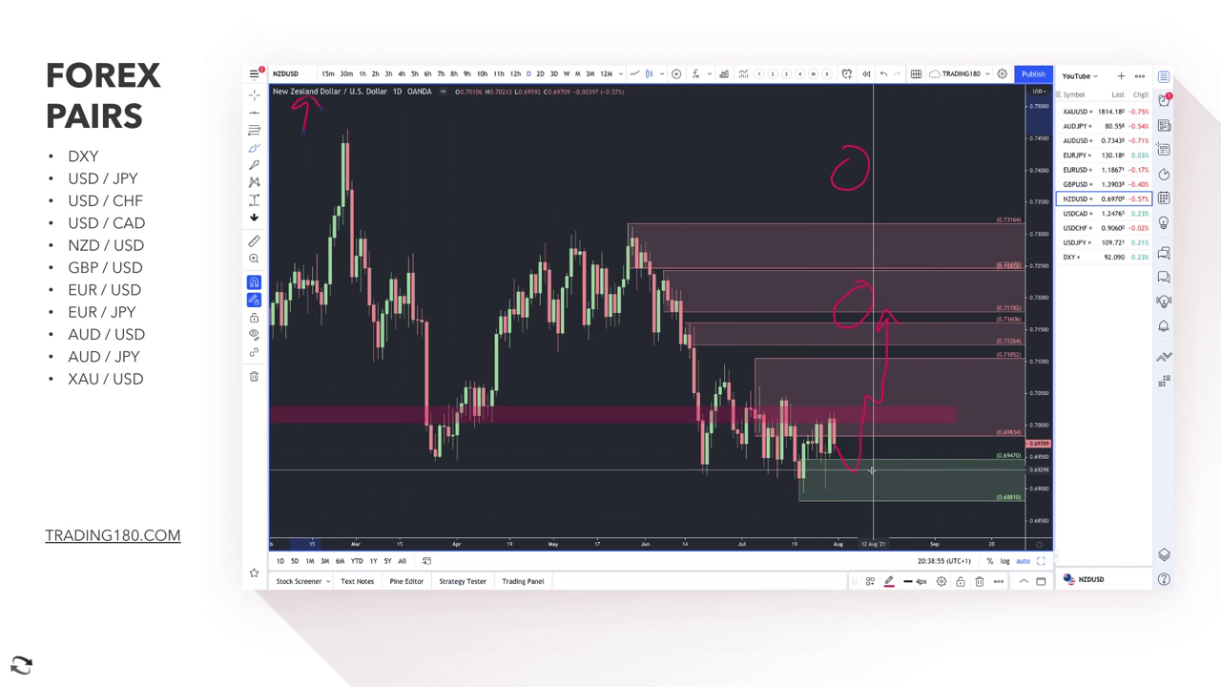
{"action": "scroll", "coordinate": [809, 497], "scroll_direction": "down", "scroll_amount": 5}
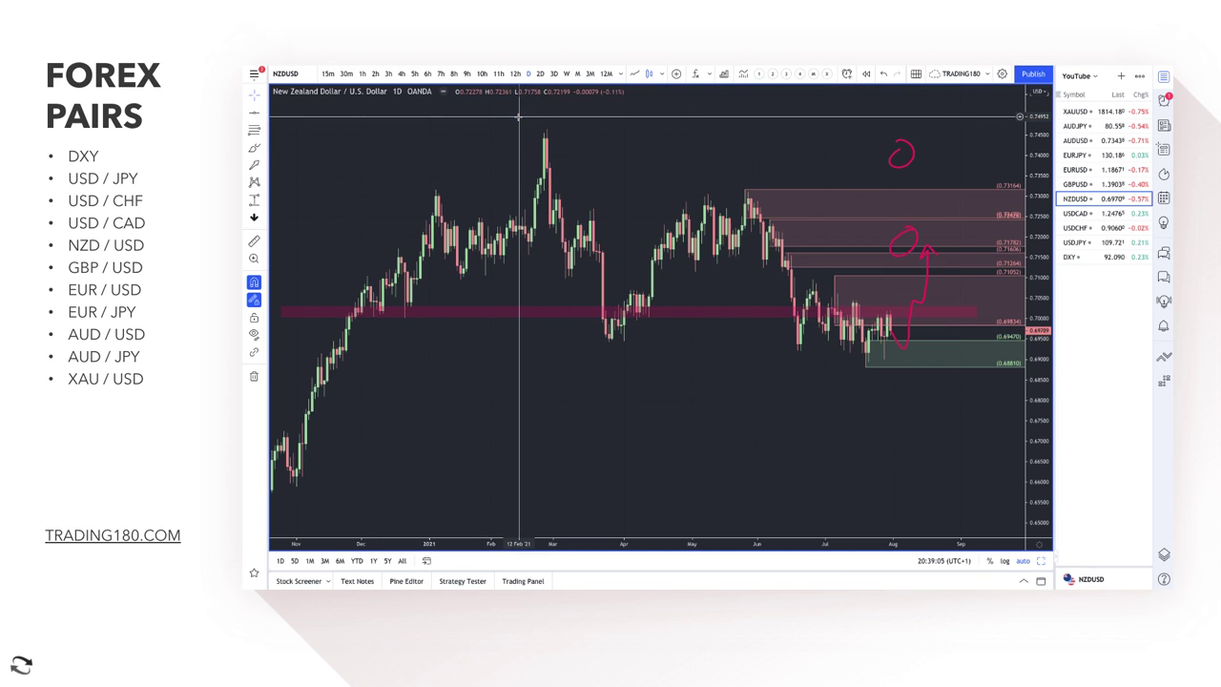
On the GBPUSD daily chart, brush a circle around the July low in the demand zone and a rising arrow beside the rally
{"action": "left_click", "coordinate": [254, 148]}
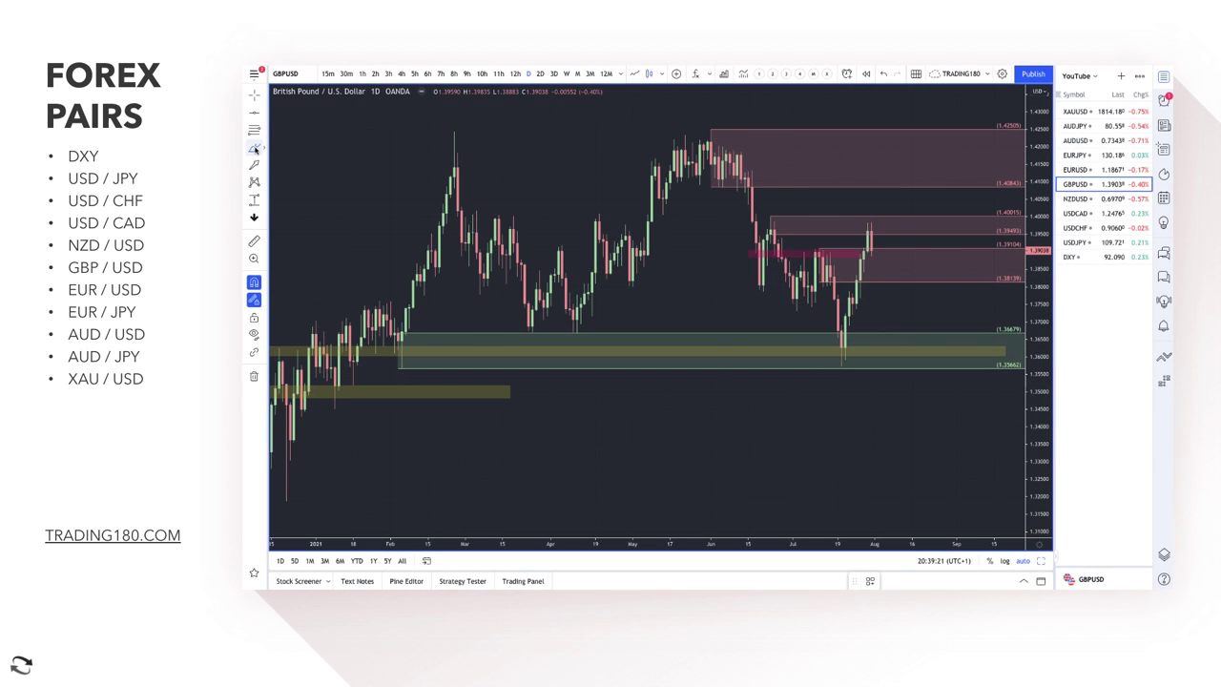
{"action": "left_click", "coordinate": [254, 148]}
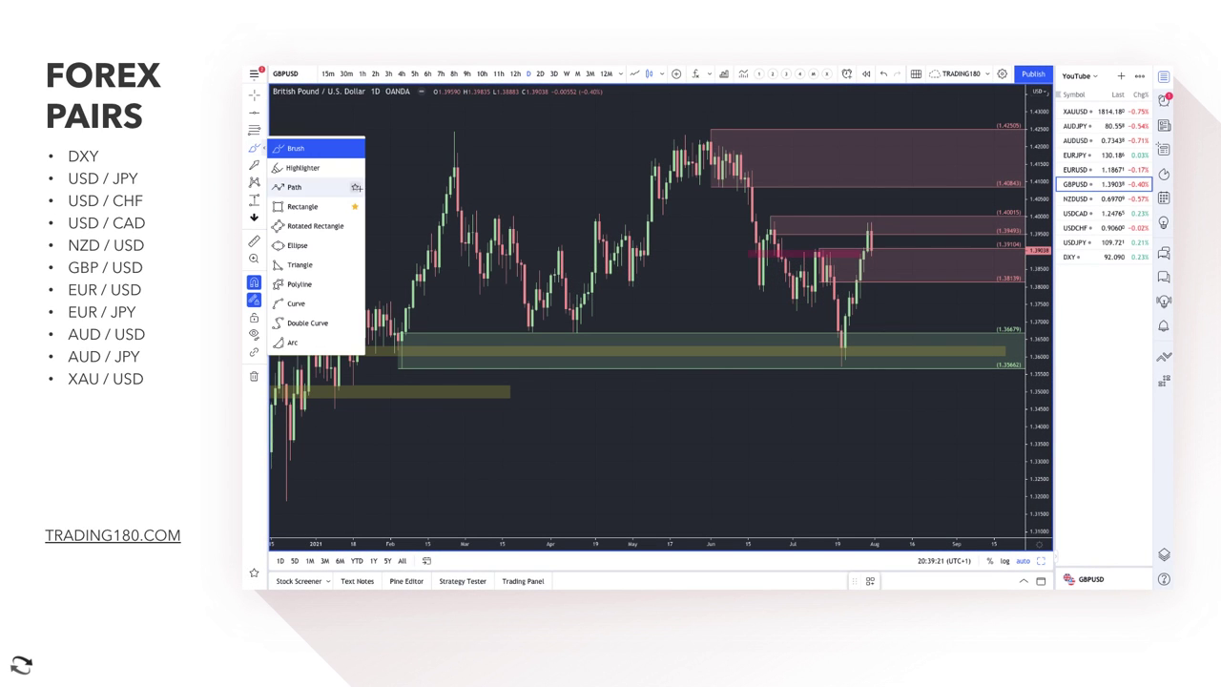
{"action": "left_click", "coordinate": [305, 148]}
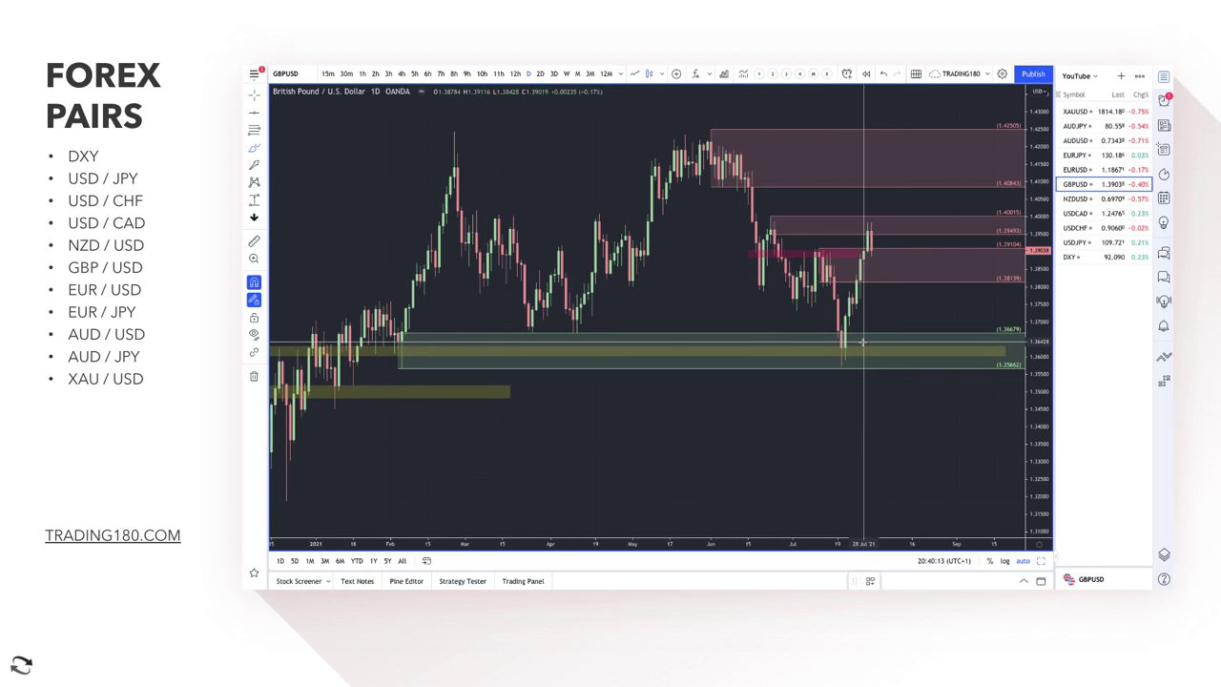
{"action": "mouse_move", "coordinate": [858, 341]}
{"action": "left_mouse_down"}
{"action": "mouse_move", "coordinate": [817, 351]}
{"action": "mouse_move", "coordinate": [866, 340]}
{"action": "mouse_move", "coordinate": [892, 246]}
{"action": "mouse_move", "coordinate": [897, 264]}
{"action": "left_mouse_up"}
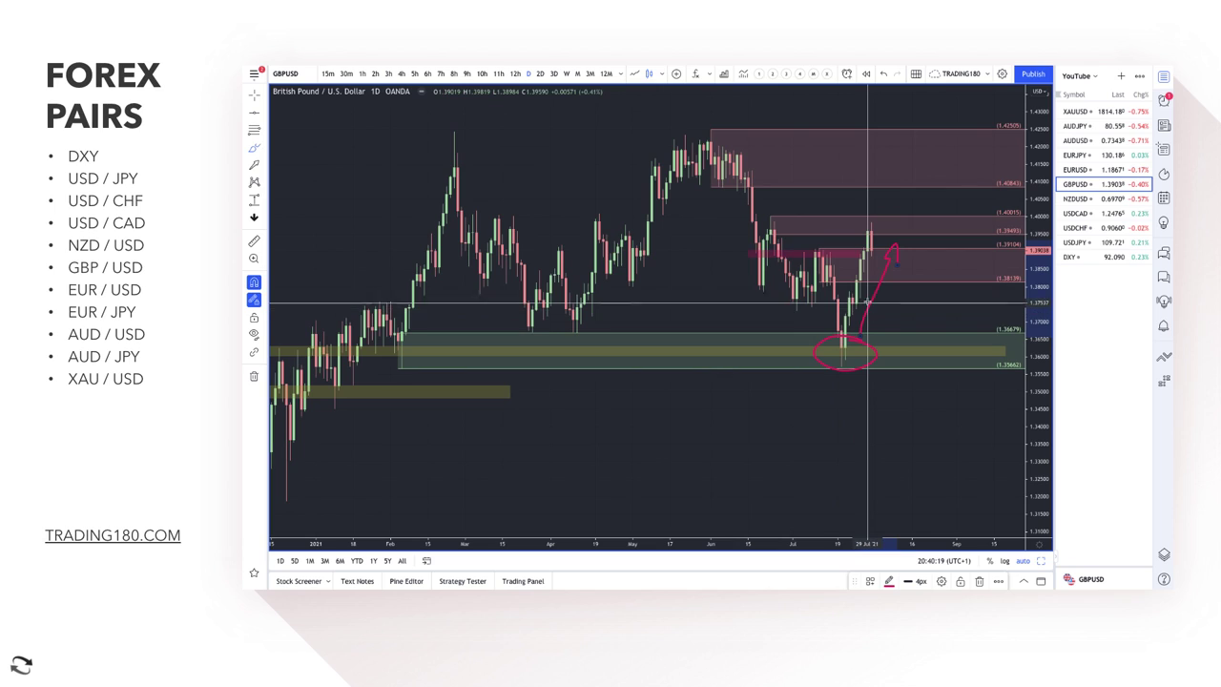
Set the lower demand zone's upper edge to 1.36747 and draw a new zone from the 23 July candle between 1.37683 and 1.37201
{"action": "left_click", "coordinate": [401, 334]}
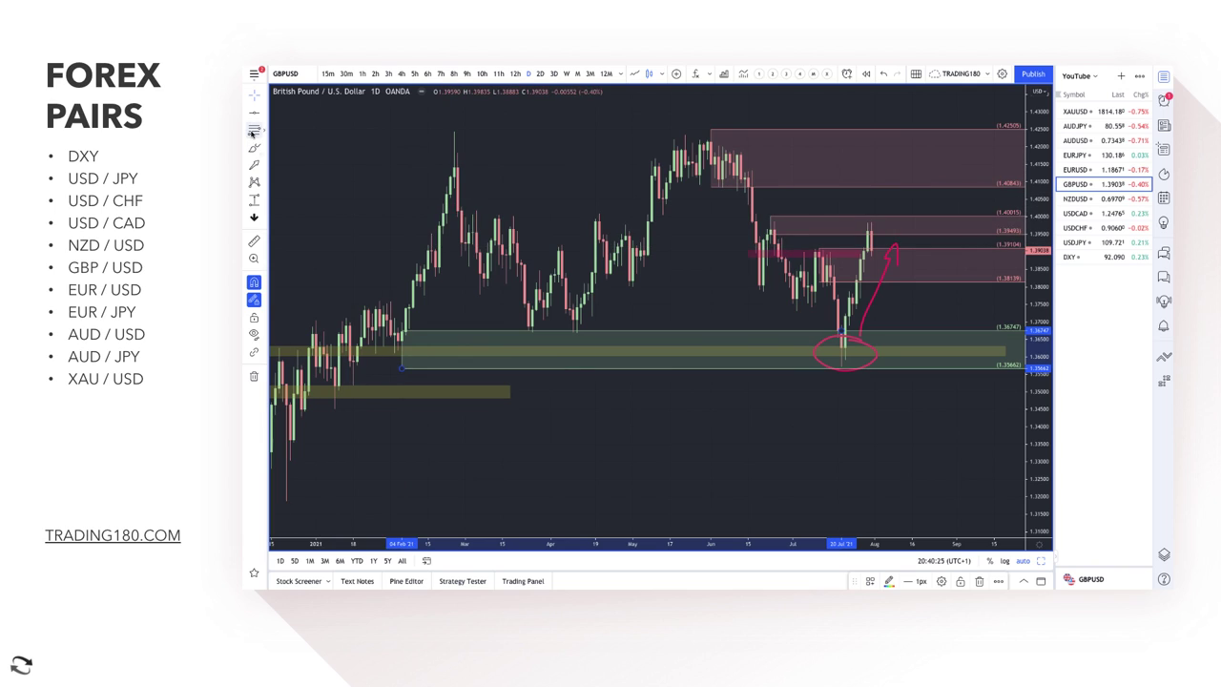
{"action": "scroll", "coordinate": [787, 243], "scroll_direction": "up", "scroll_amount": 3}
{"action": "scroll", "coordinate": [788, 244], "scroll_direction": "up", "scroll_amount": 2}
{"action": "left_click", "coordinate": [711, 388]}
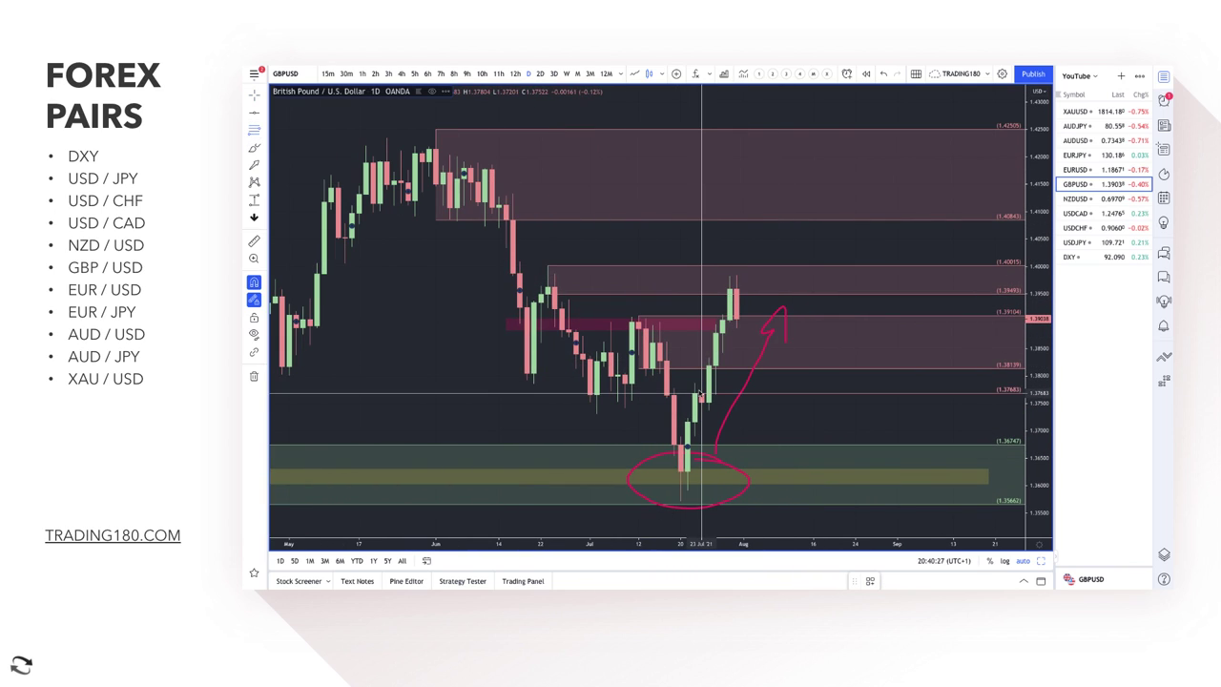
{"action": "left_click", "coordinate": [701, 421]}
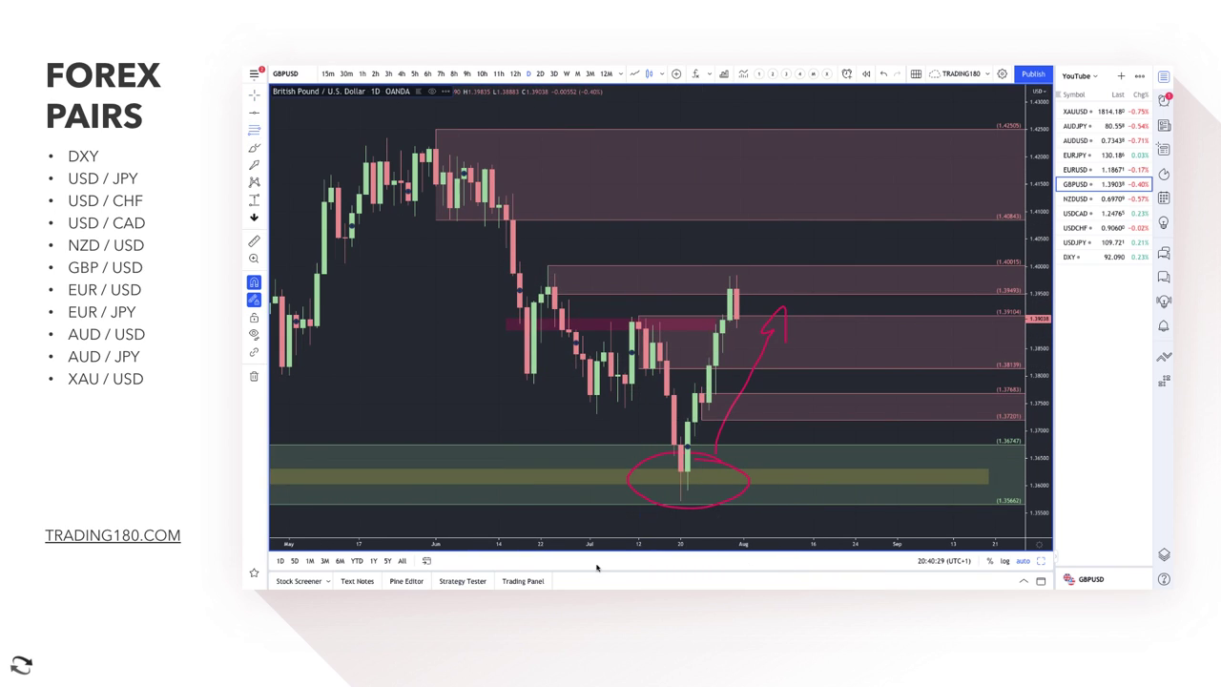
Apply the "2. DEMAND" drawing template to the zone between 1.37683 and 1.37201
{"action": "left_click", "coordinate": [756, 397]}
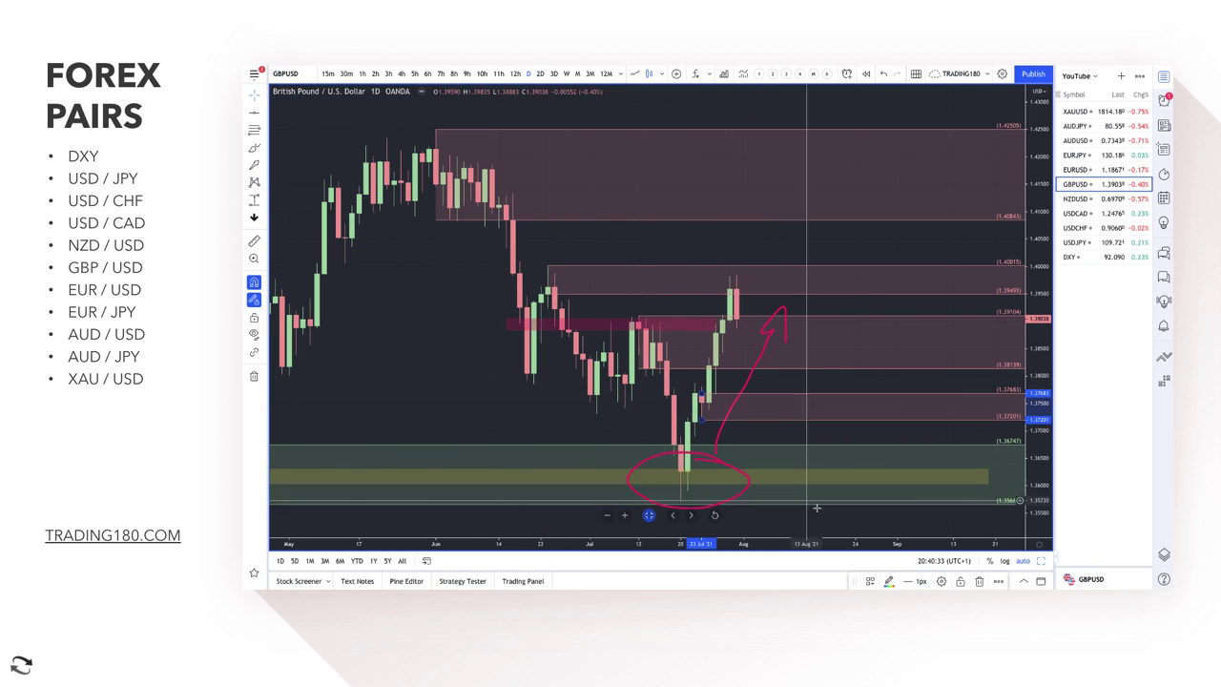
{"action": "left_click_drag", "start_coordinate": [649, 515], "coordinate": [868, 581]}
{"action": "left_click", "coordinate": [869, 580]}
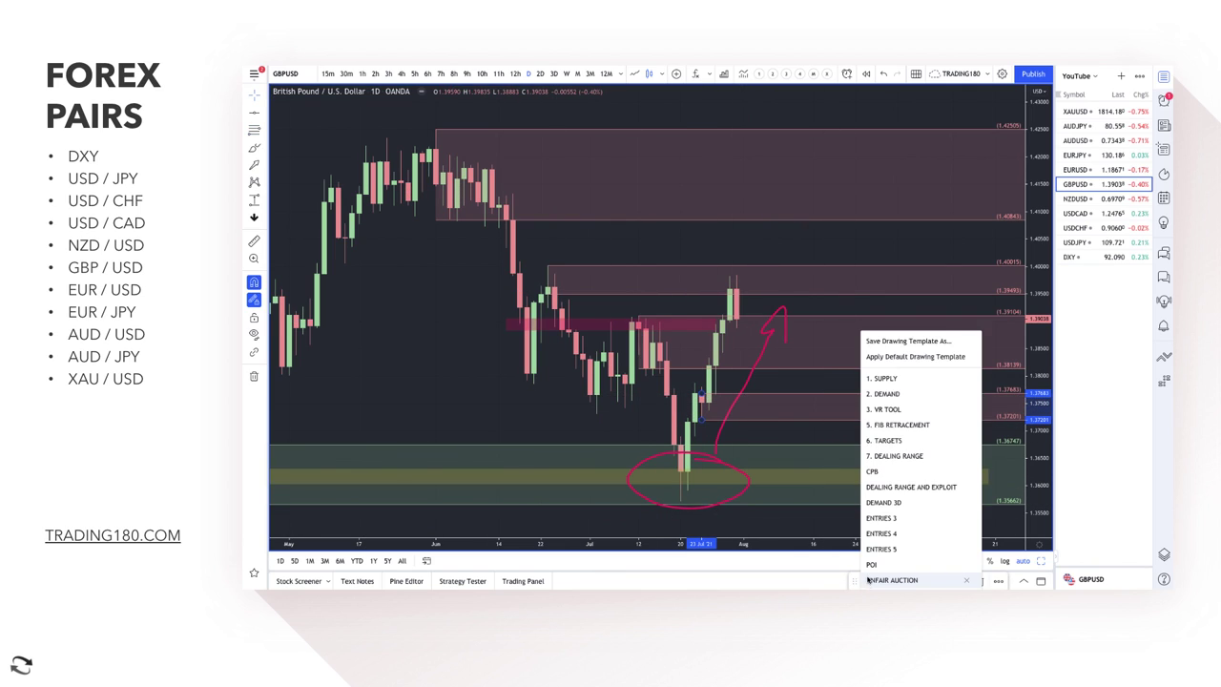
{"action": "left_click", "coordinate": [895, 393]}
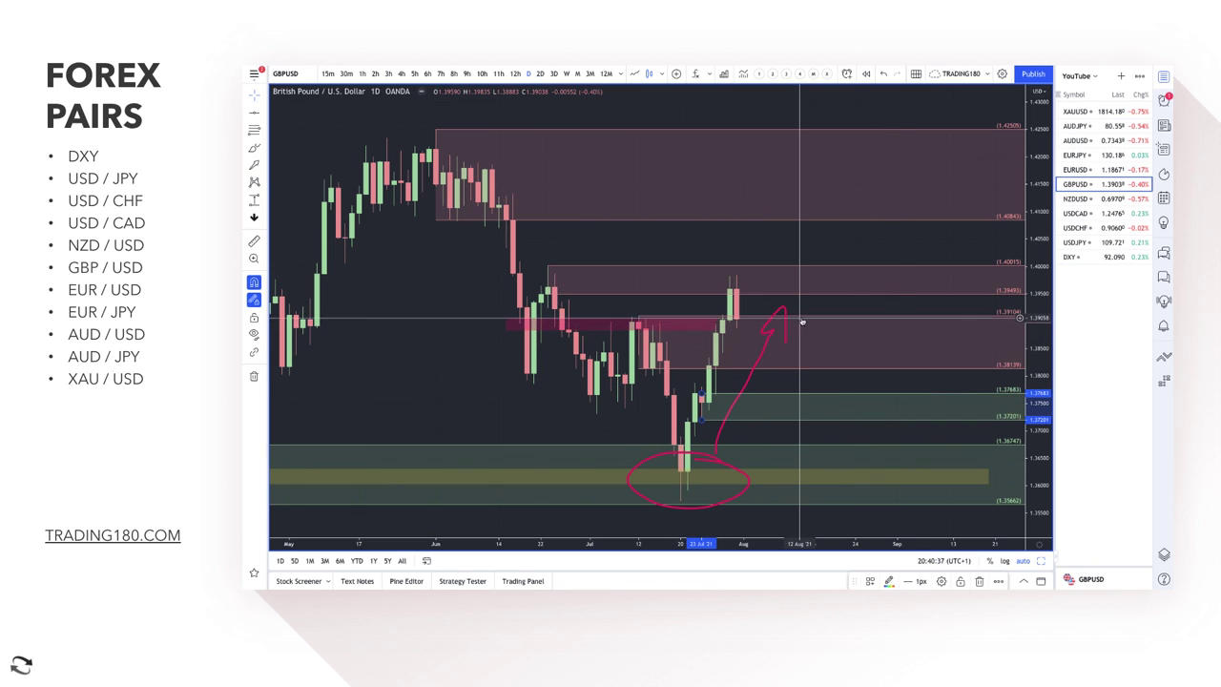
Delete the supply zone between 1.39104 and 1.38139 and the pink rectangle inside the June and July candles
{"action": "key", "text": "Delete"}
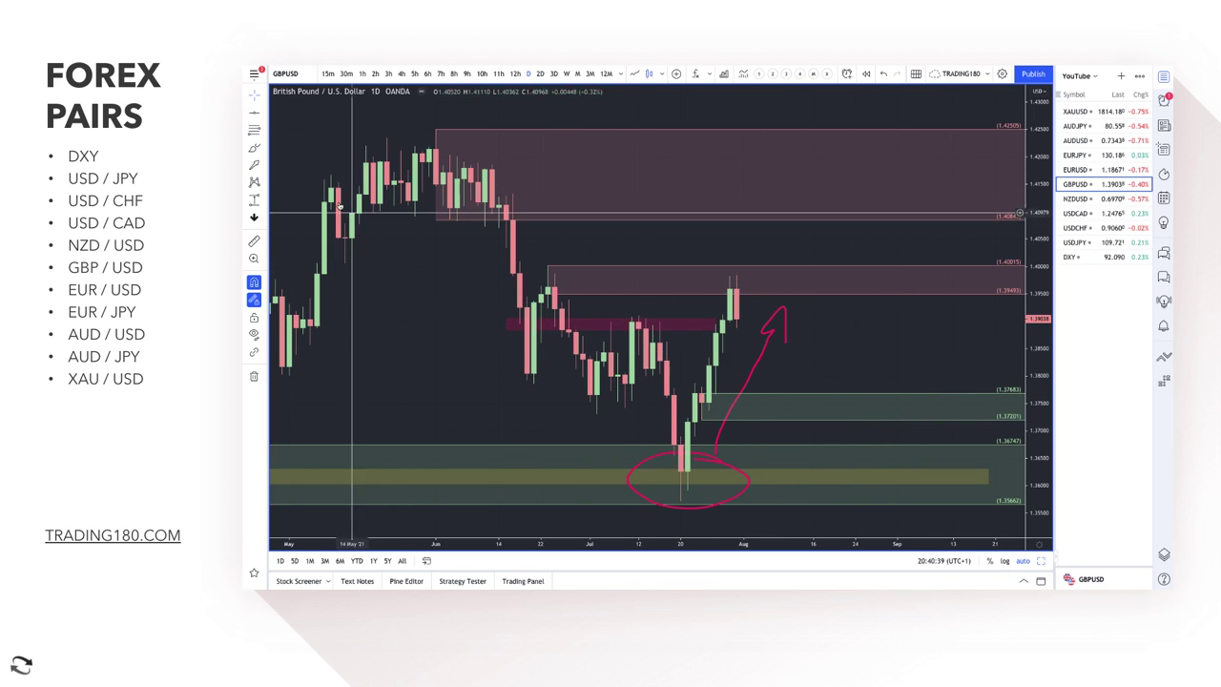
{"action": "left_click", "coordinate": [254, 148]}
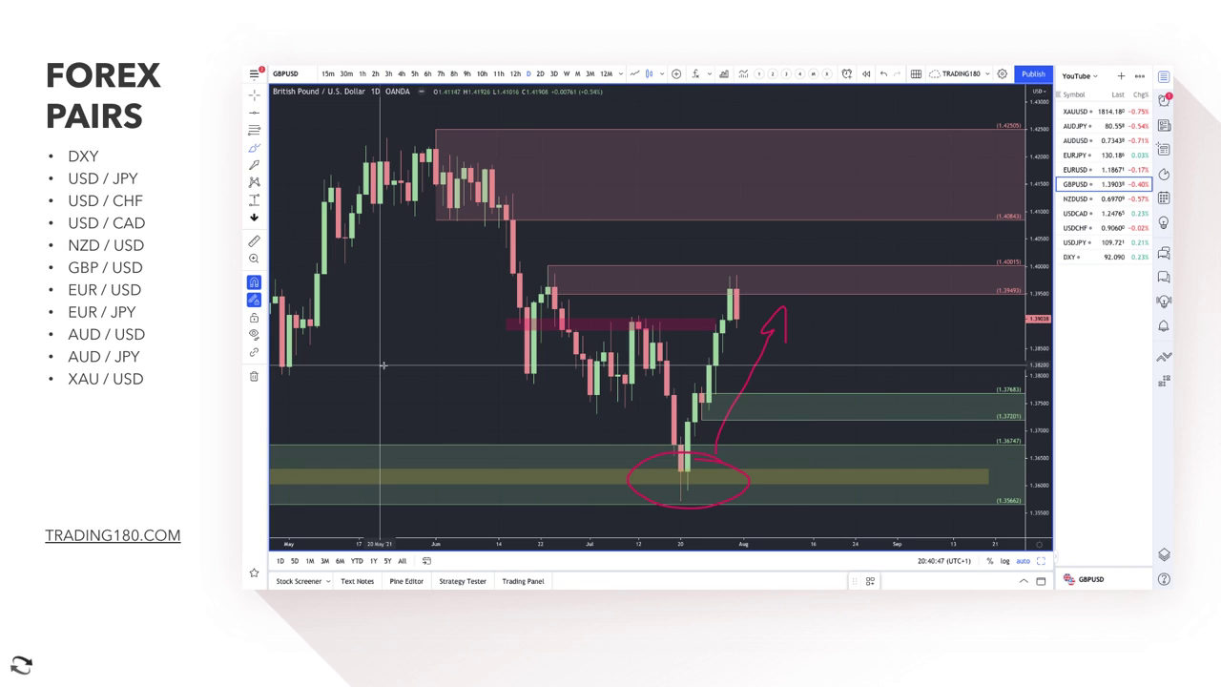
{"action": "left_click", "coordinate": [581, 325]}
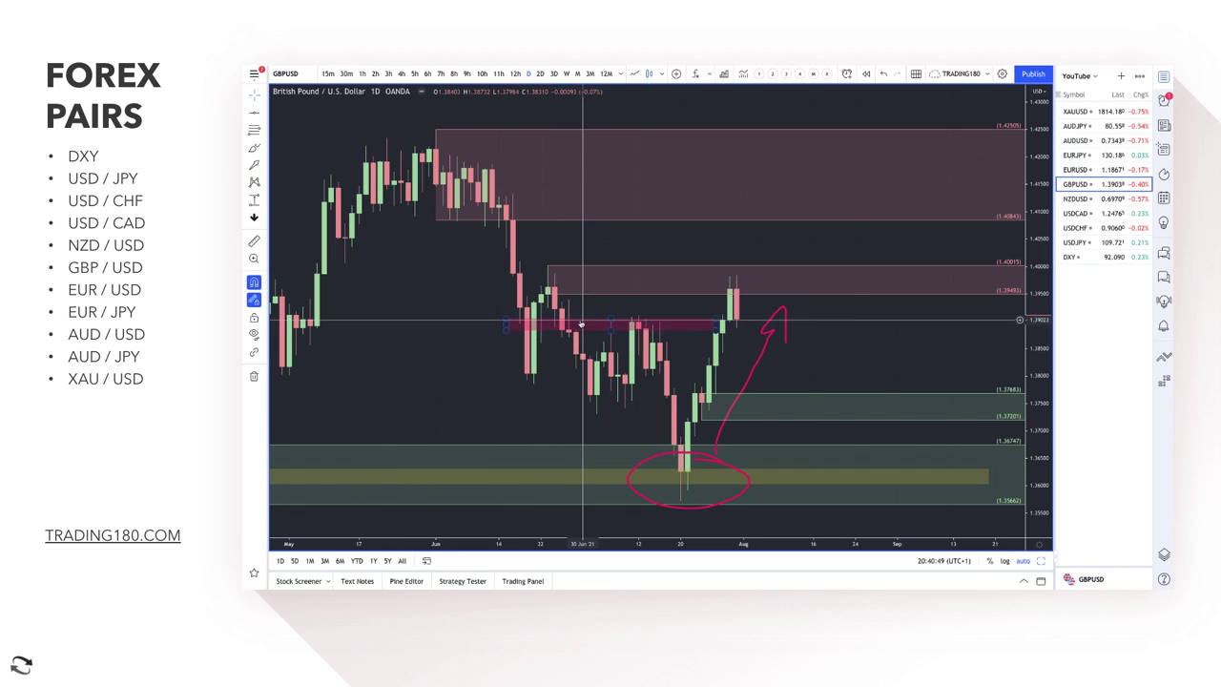
{"action": "key", "text": "Delete"}
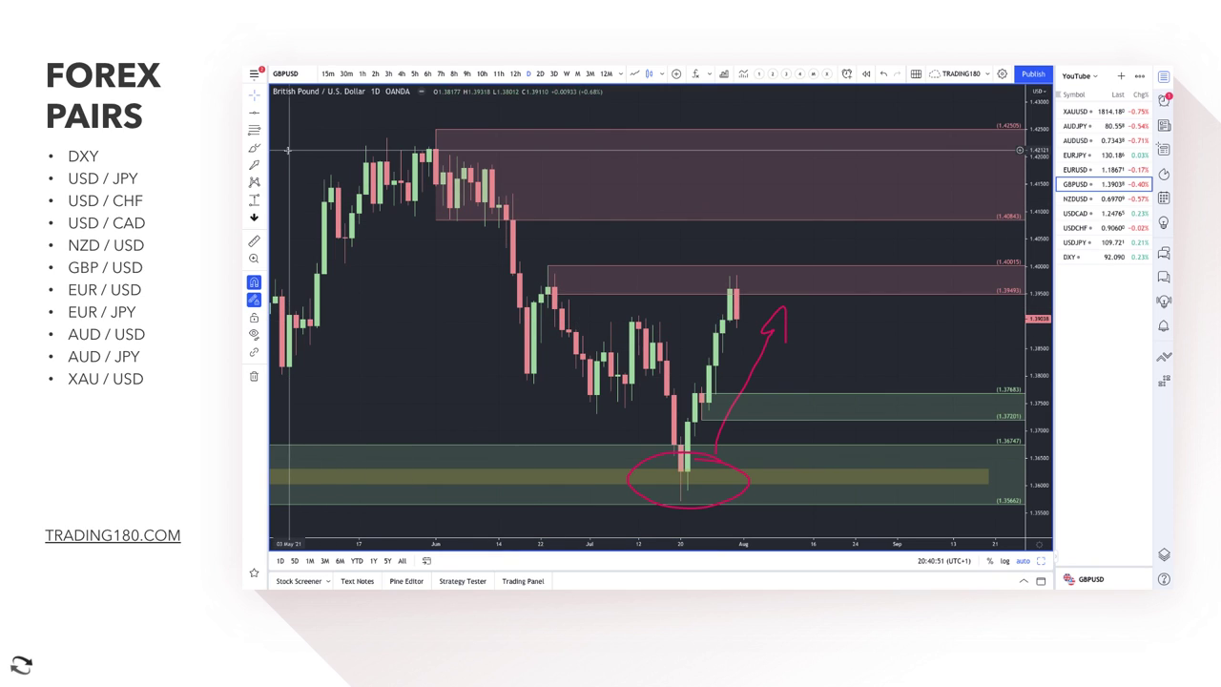
Delete the brushed rising arrow beside the July rally, keeping the circle around the low
{"action": "left_click", "coordinate": [253, 148]}
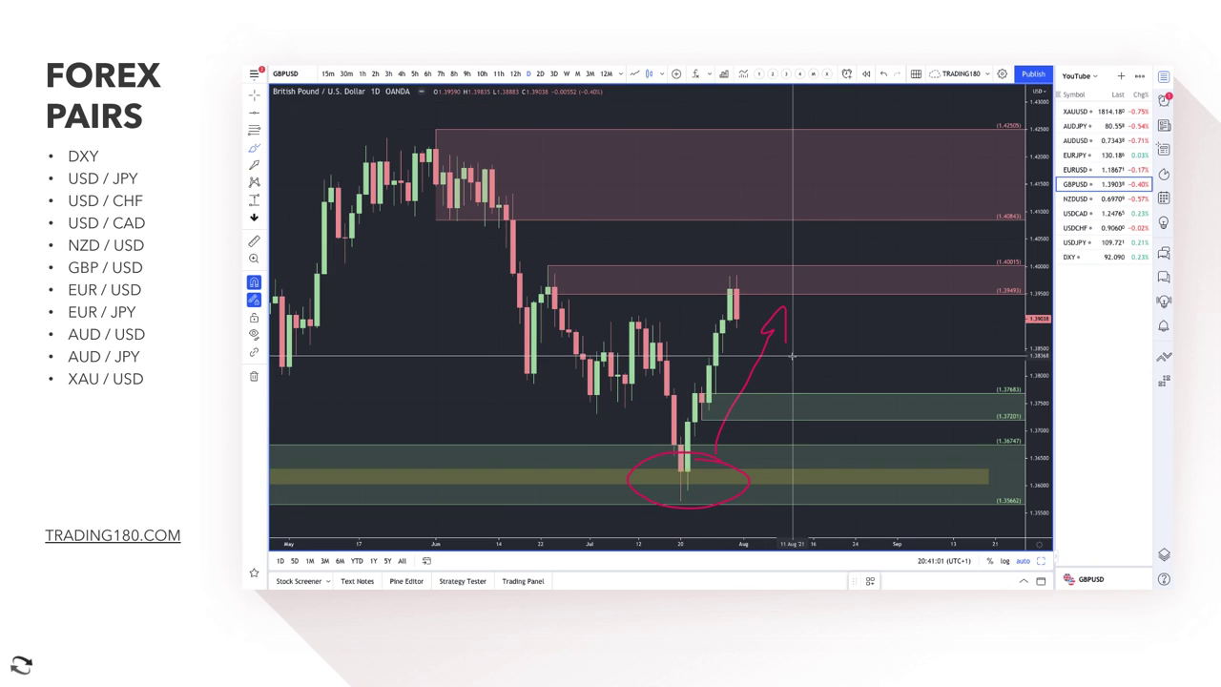
{"action": "left_click", "coordinate": [761, 357]}
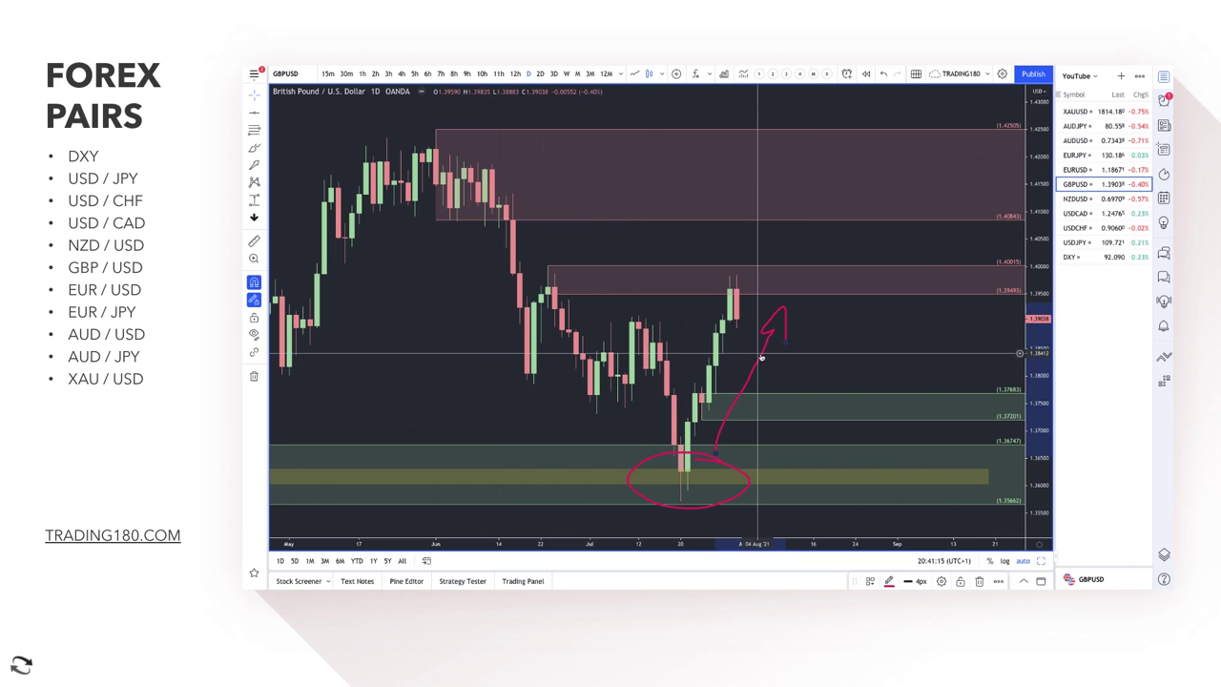
{"action": "key", "text": "Delete"}
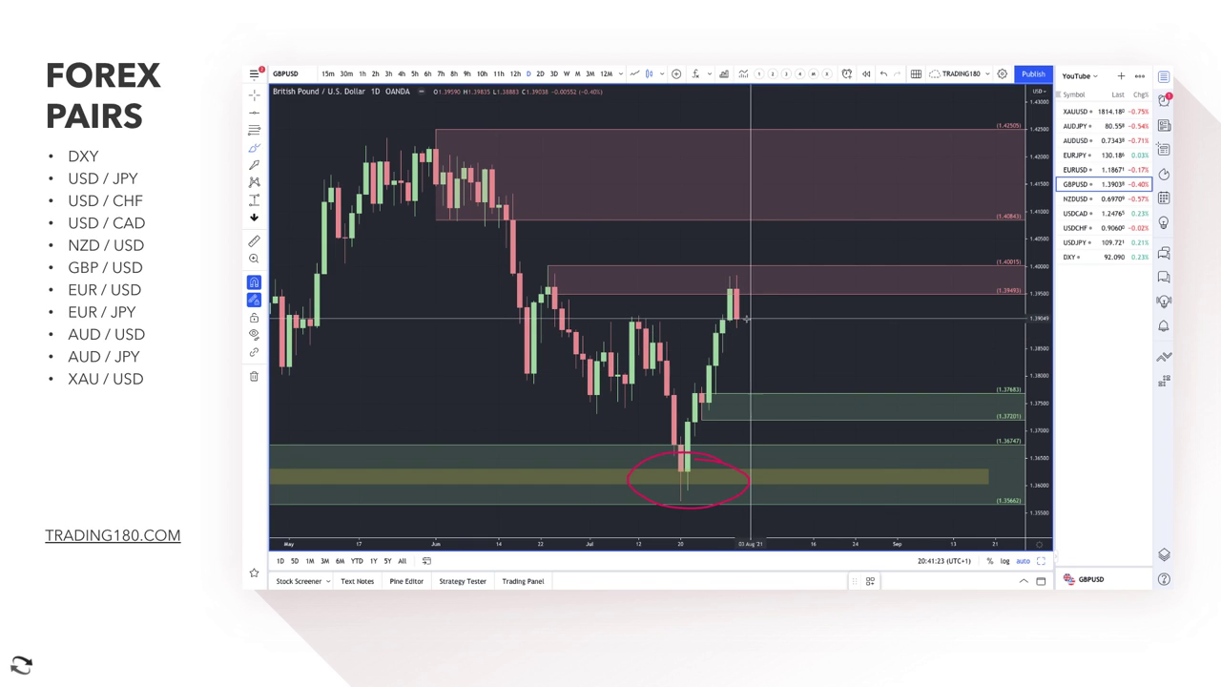
Brush a dip into the 1.37683 demand zone turning up, a rise to 1.40843 with a pullback and upturn, and a falling arrow from the supply zone
{"action": "mouse_move", "coordinate": [737, 320]}
{"action": "left_mouse_down"}
{"action": "mouse_move", "coordinate": [770, 412]}
{"action": "mouse_move", "coordinate": [831, 348]}
{"action": "mouse_move", "coordinate": [858, 345]}
{"action": "mouse_move", "coordinate": [861, 374]}
{"action": "left_mouse_up"}
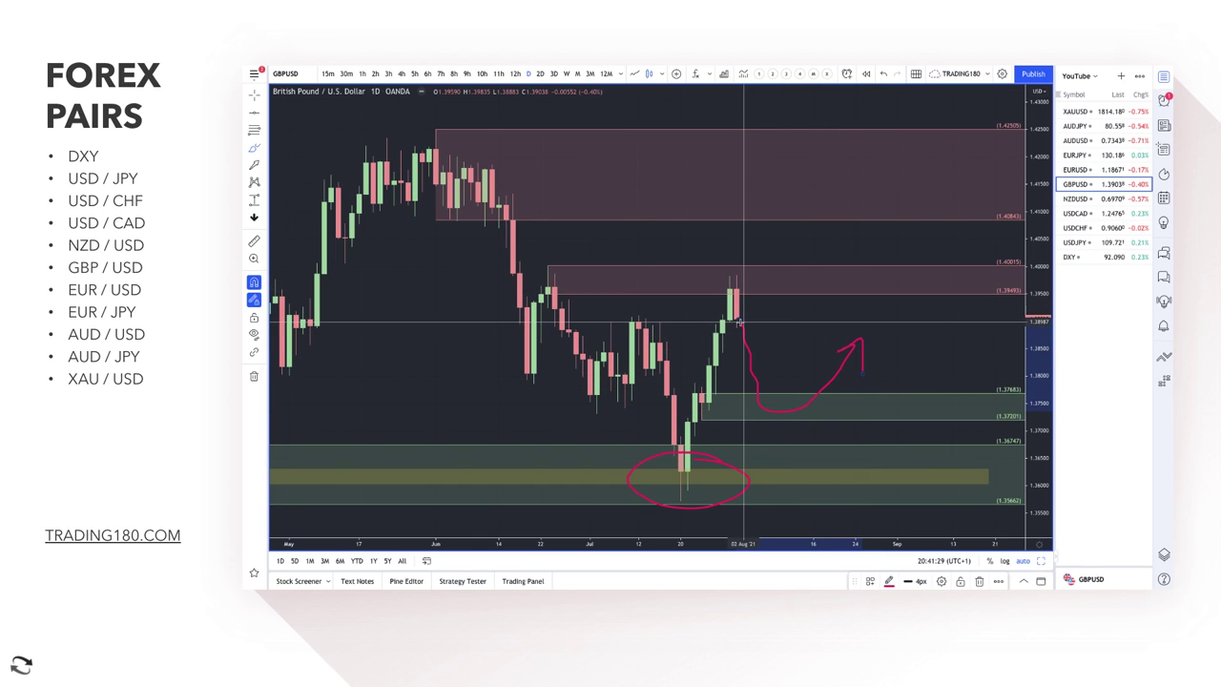
{"action": "mouse_move", "coordinate": [743, 313]}
{"action": "left_mouse_down"}
{"action": "mouse_move", "coordinate": [769, 220]}
{"action": "mouse_move", "coordinate": [788, 308]}
{"action": "mouse_move", "coordinate": [837, 252]}
{"action": "mouse_move", "coordinate": [842, 279]}
{"action": "left_mouse_up"}
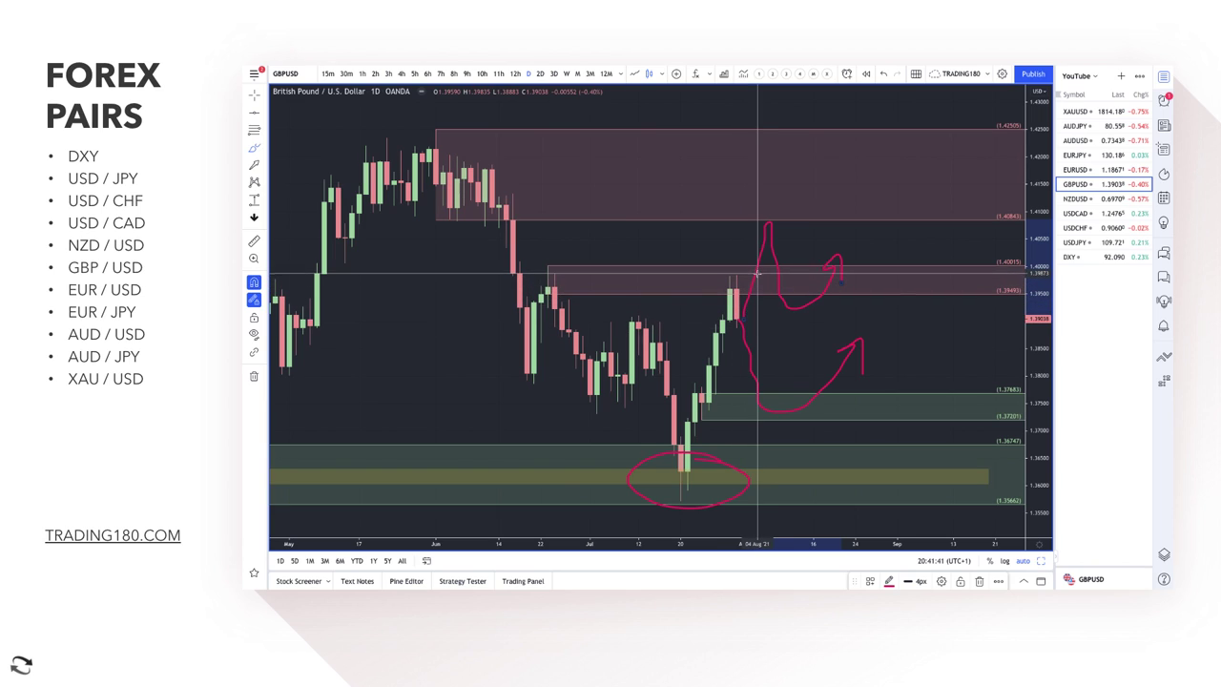
{"action": "mouse_move", "coordinate": [753, 276]}
{"action": "left_mouse_down"}
{"action": "mouse_move", "coordinate": [788, 360]}
{"action": "mouse_move", "coordinate": [799, 348]}
{"action": "left_mouse_up"}
{"action": "scroll", "coordinate": [754, 310], "scroll_direction": "down", "scroll_amount": 4}
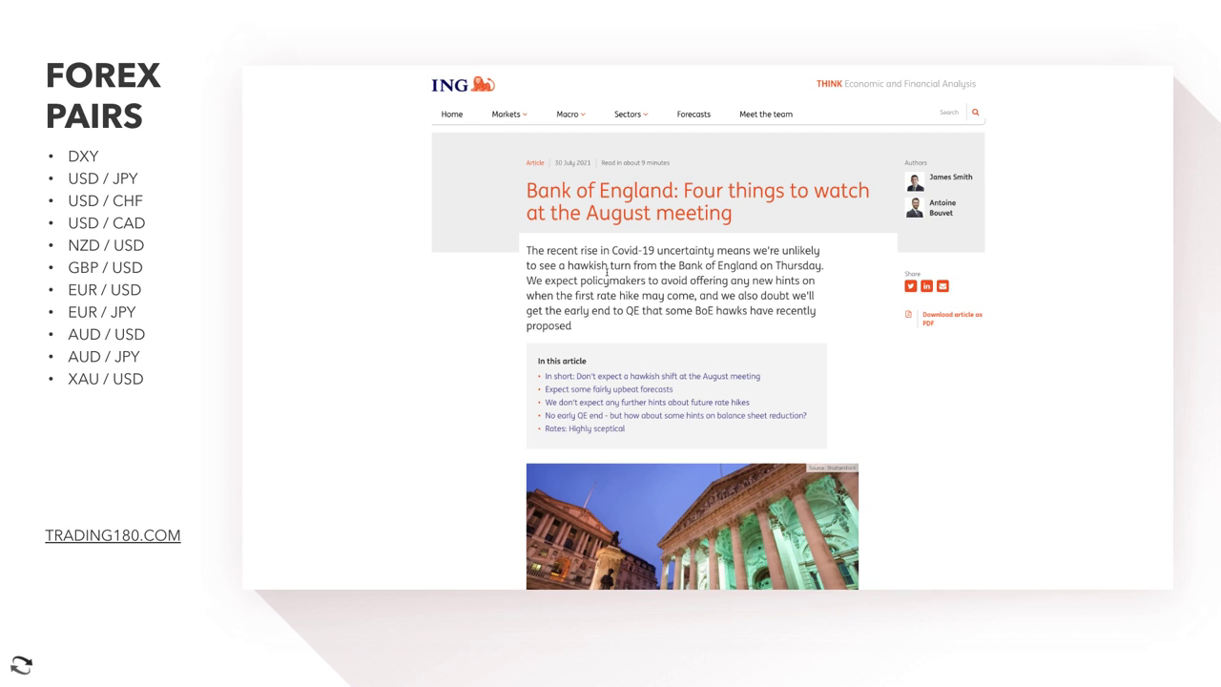
Highlight and read the opening paragraph of the ING article on the Bank of England's August meeting
{"action": "left_click_drag", "start_coordinate": [549, 252], "coordinate": [635, 332]}
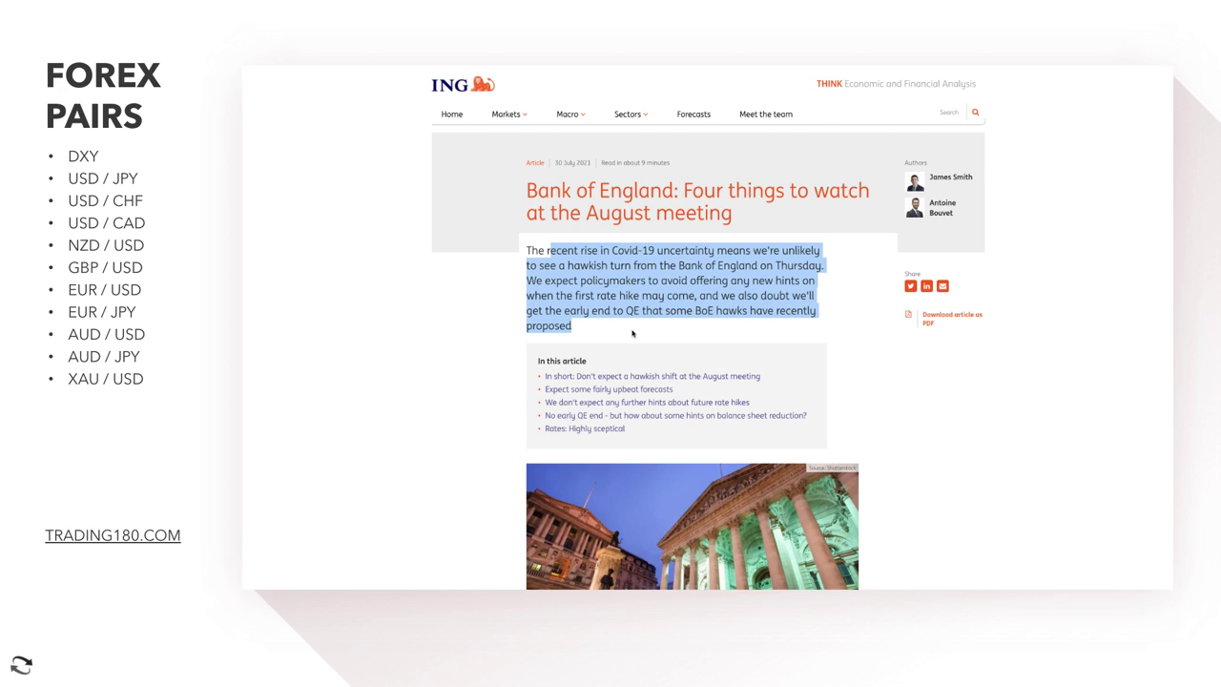
{"action": "left_click", "coordinate": [631, 331]}
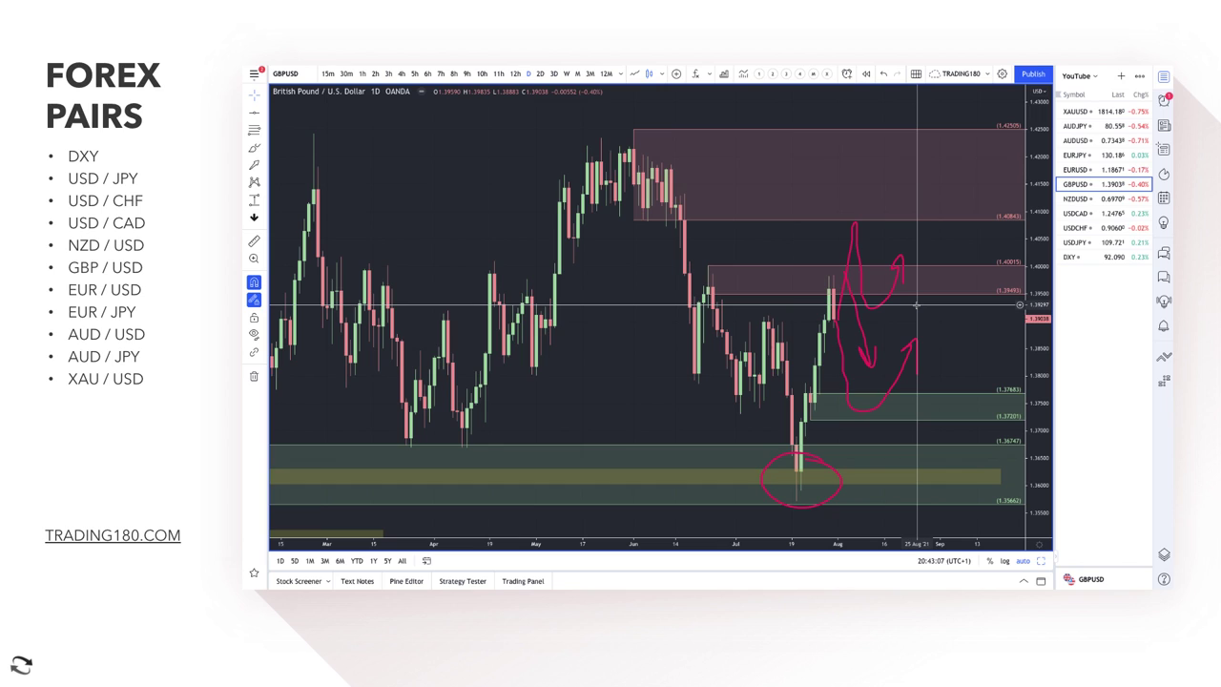
Move on from GBPUSD to the EURUSD daily chart and activate the Brush tool
{"action": "scroll", "coordinate": [911, 305], "scroll_direction": "up", "scroll_amount": 5}
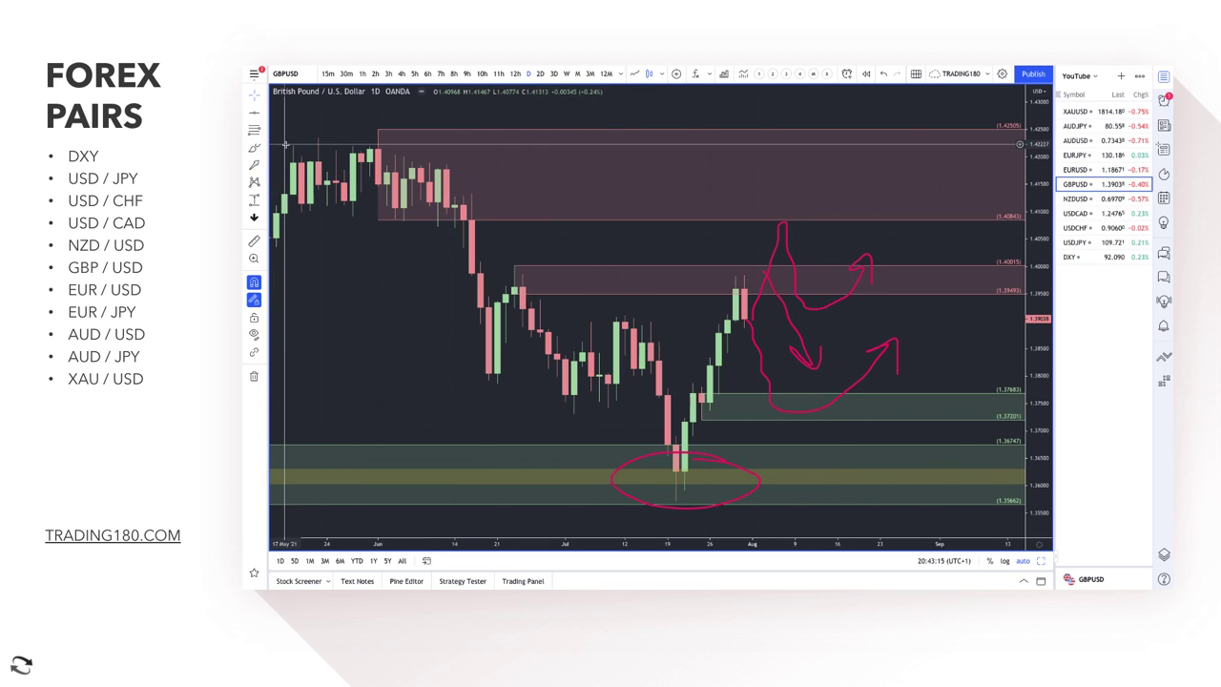
{"action": "left_click", "coordinate": [256, 149]}
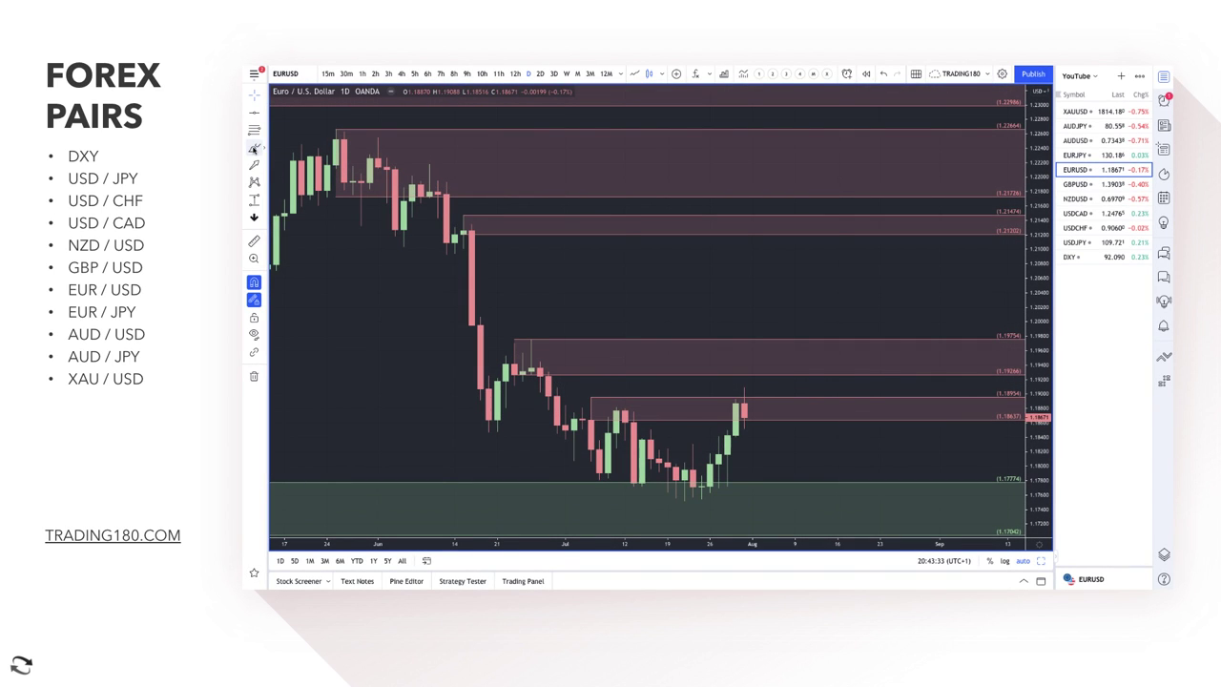
{"action": "left_click", "coordinate": [254, 148]}
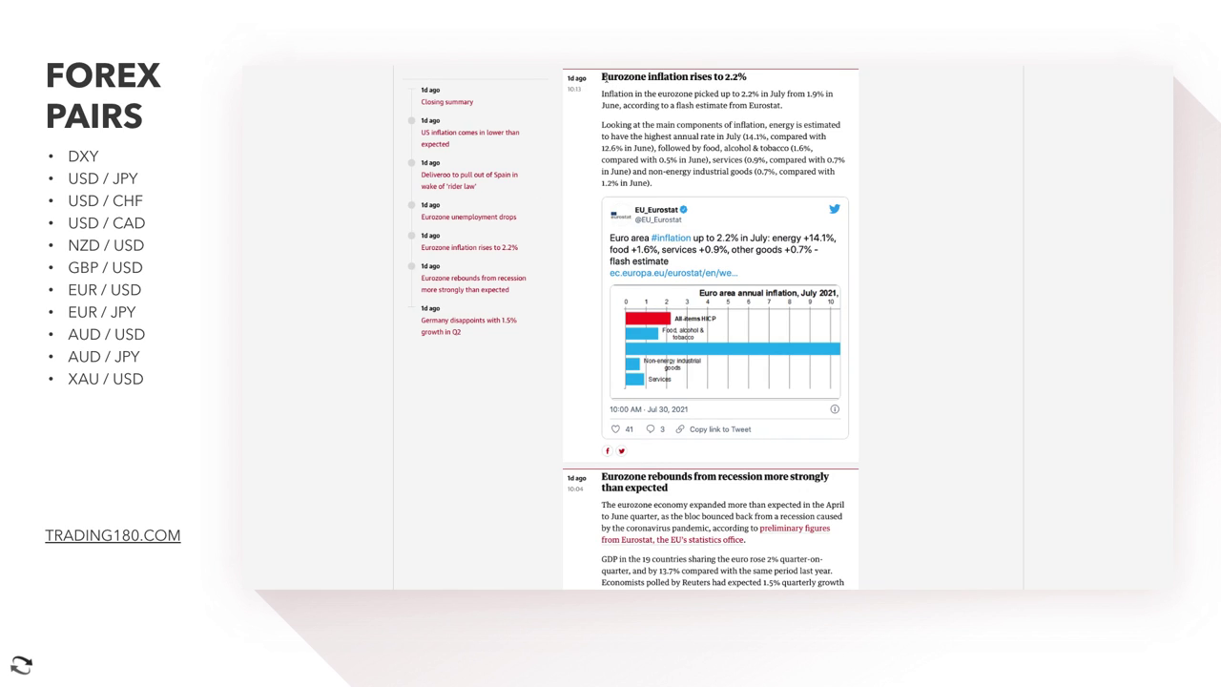
In the Guardian live blog, highlight the eurozone inflation headline and the recession rebound headline with its first paragraph
{"action": "left_click_drag", "start_coordinate": [603, 76], "coordinate": [740, 76]}
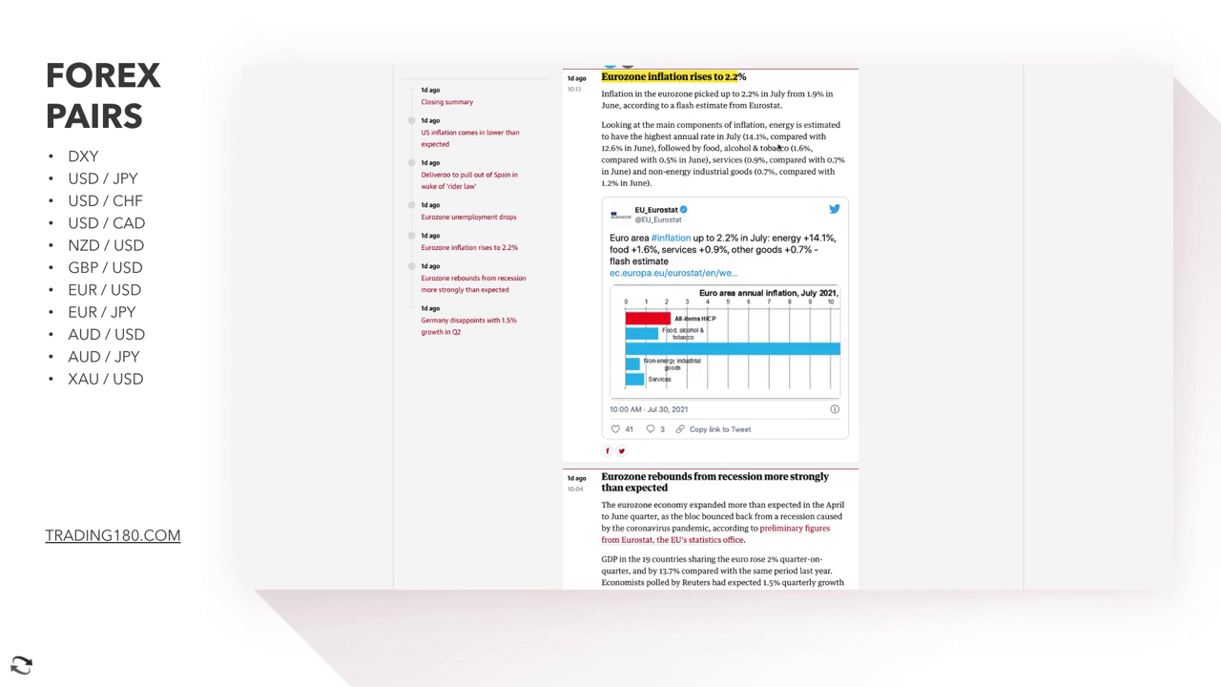
{"action": "scroll", "coordinate": [778, 146], "scroll_direction": "down", "scroll_amount": 3}
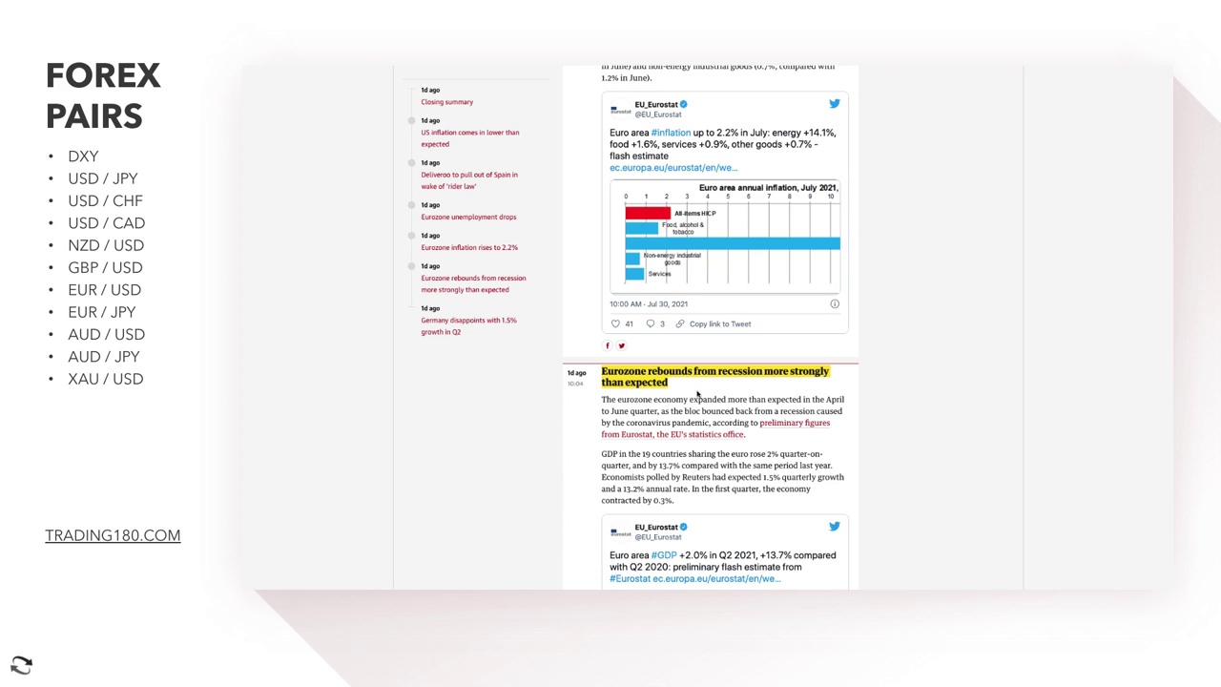
{"action": "left_click_drag", "start_coordinate": [713, 400], "coordinate": [740, 432]}
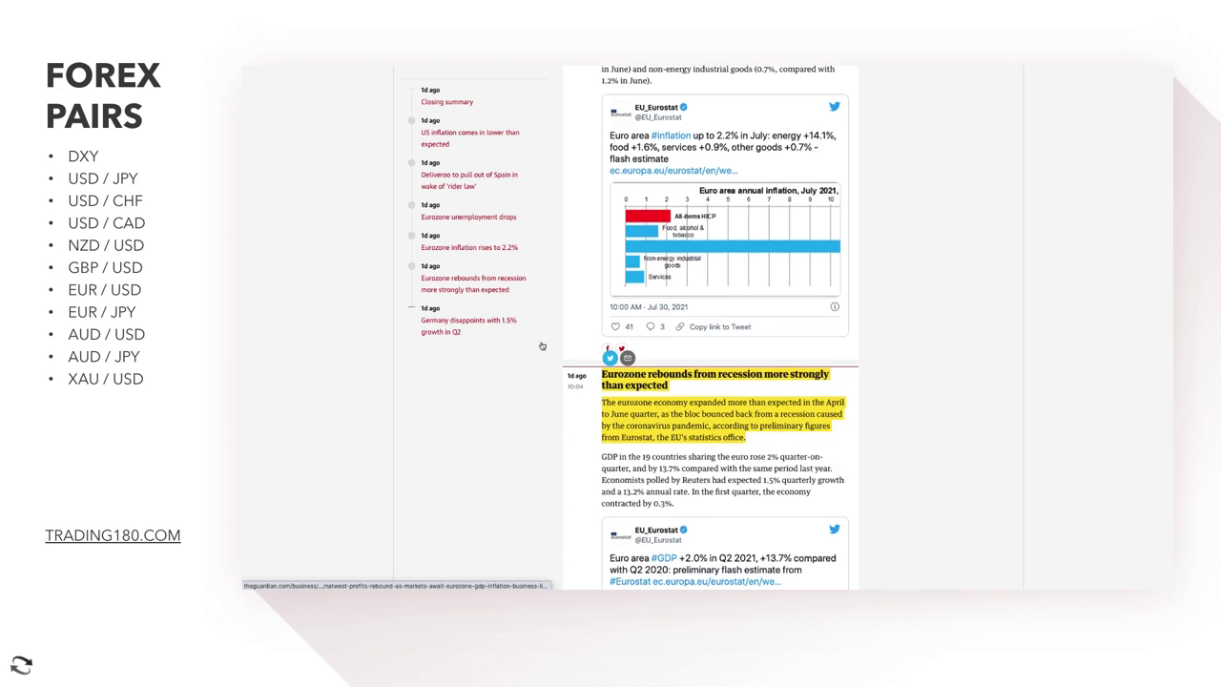
{"action": "scroll", "coordinate": [558, 305], "scroll_direction": "up", "scroll_amount": 3}
{"action": "scroll", "coordinate": [548, 248], "scroll_direction": "down", "scroll_amount": 1}
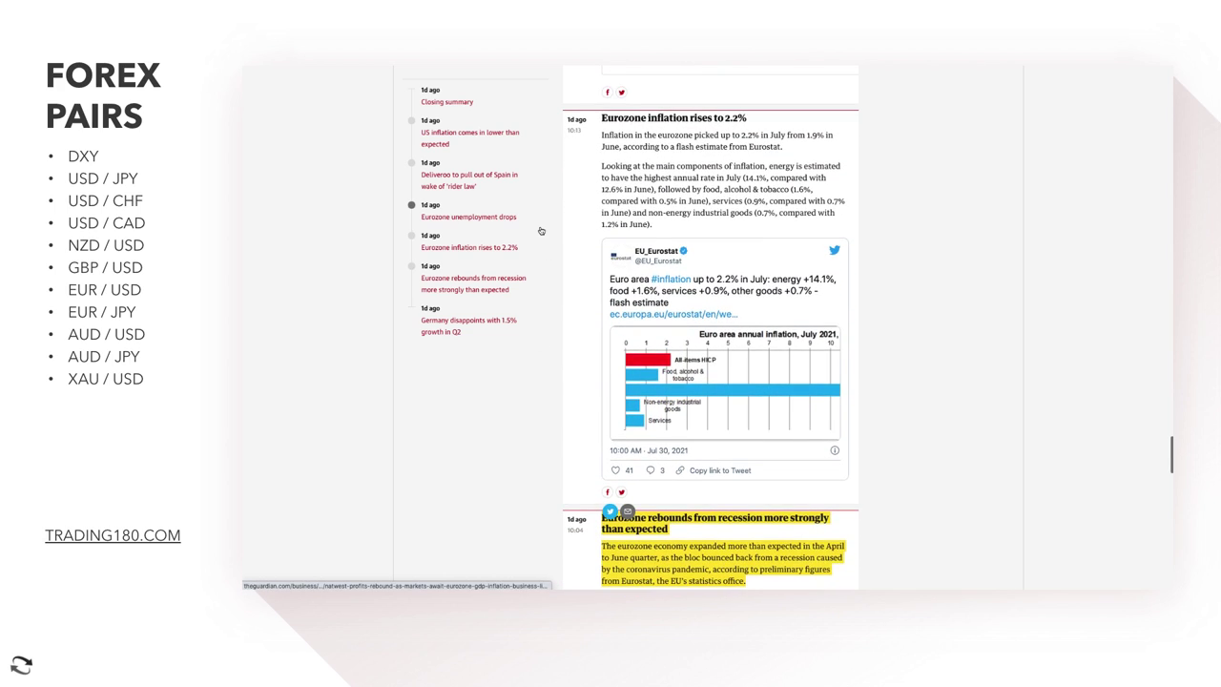
{"action": "scroll", "coordinate": [540, 234], "scroll_direction": "up", "scroll_amount": 2}
{"action": "scroll", "coordinate": [540, 231], "scroll_direction": "down", "scroll_amount": 3}
{"action": "scroll", "coordinate": [541, 231], "scroll_direction": "up", "scroll_amount": 1}
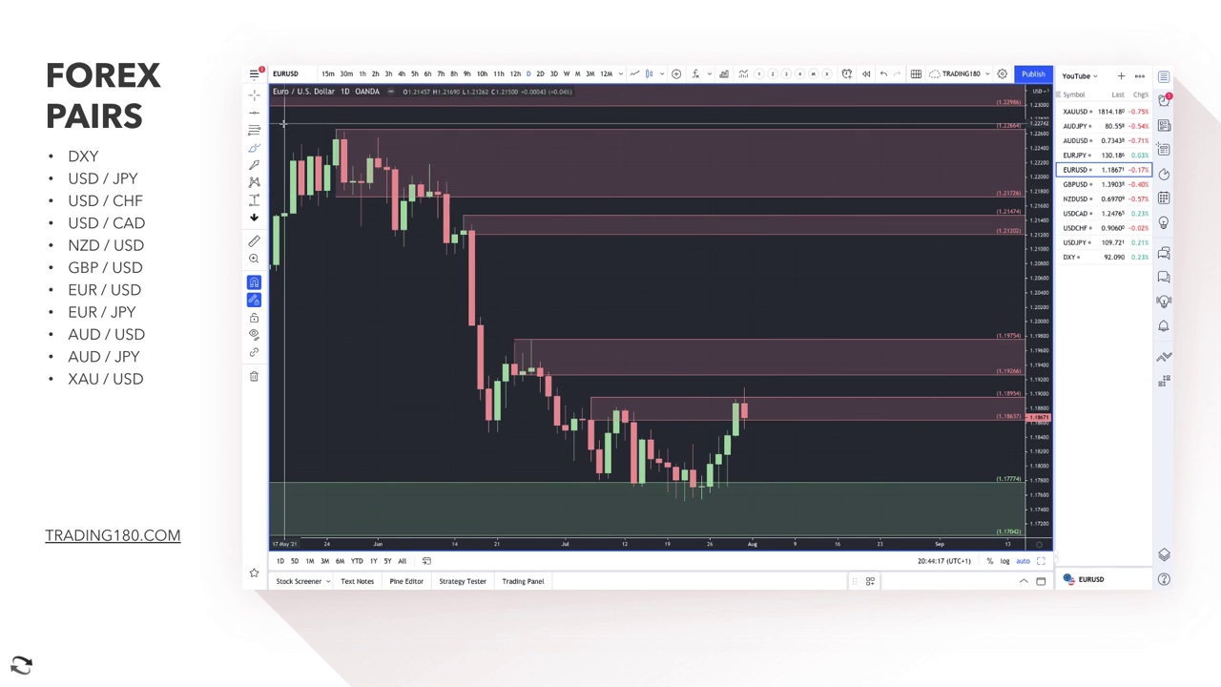
Brush a rising arrow on EURUSD from the latest candle, with a pullback at the 1.19754 supply zone, up toward 1.21
{"action": "left_click", "coordinate": [254, 148]}
{"action": "scroll", "coordinate": [661, 306], "scroll_direction": "down", "scroll_amount": 4}
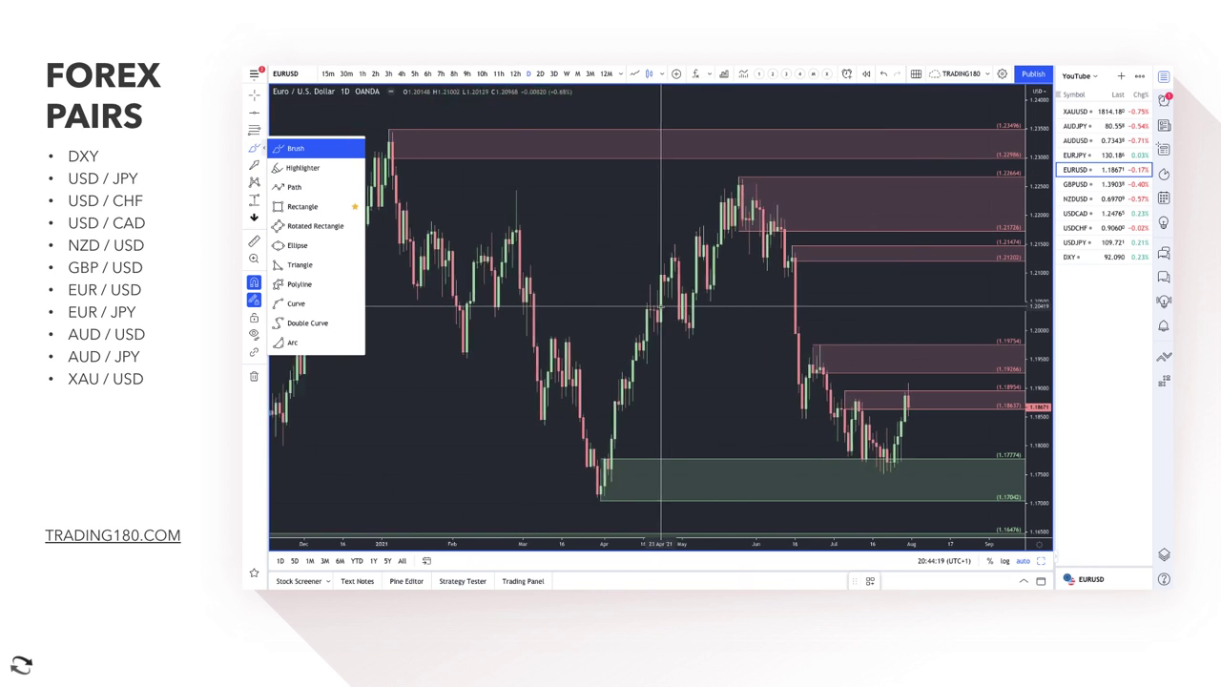
{"action": "scroll", "coordinate": [661, 305], "scroll_direction": "up", "scroll_amount": 2}
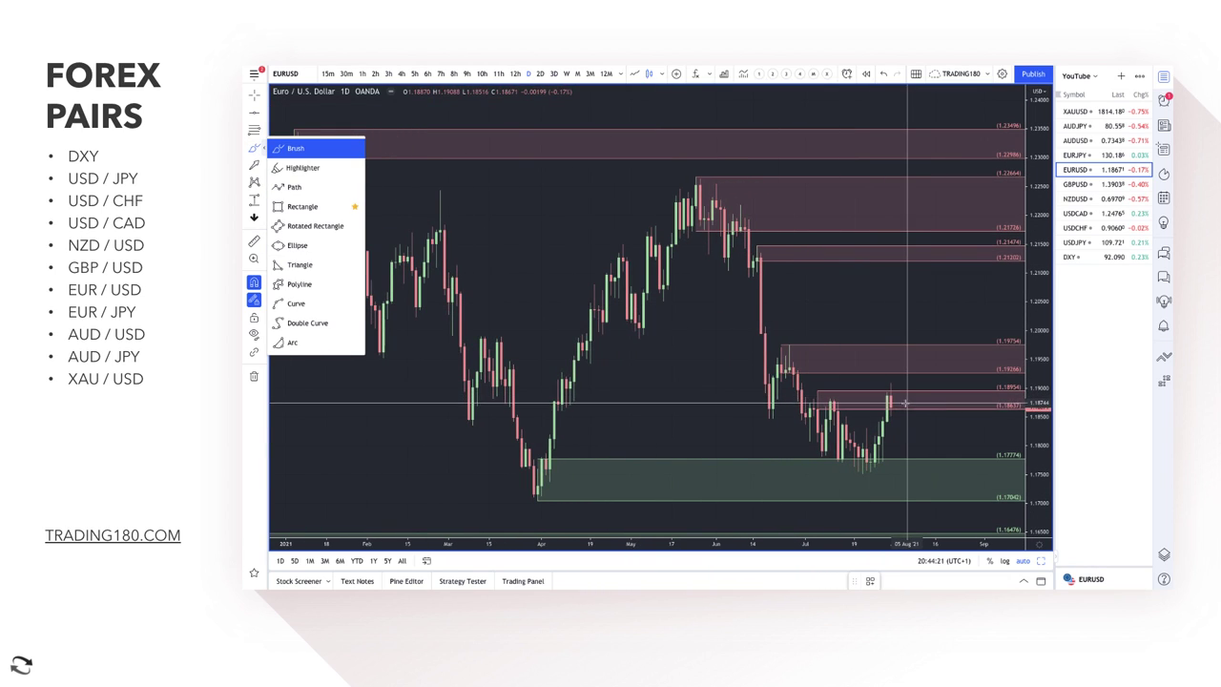
{"action": "mouse_move", "coordinate": [892, 407]}
{"action": "left_mouse_down"}
{"action": "mouse_move", "coordinate": [925, 370]}
{"action": "mouse_move", "coordinate": [952, 286]}
{"action": "mouse_move", "coordinate": [948, 298]}
{"action": "left_mouse_up"}
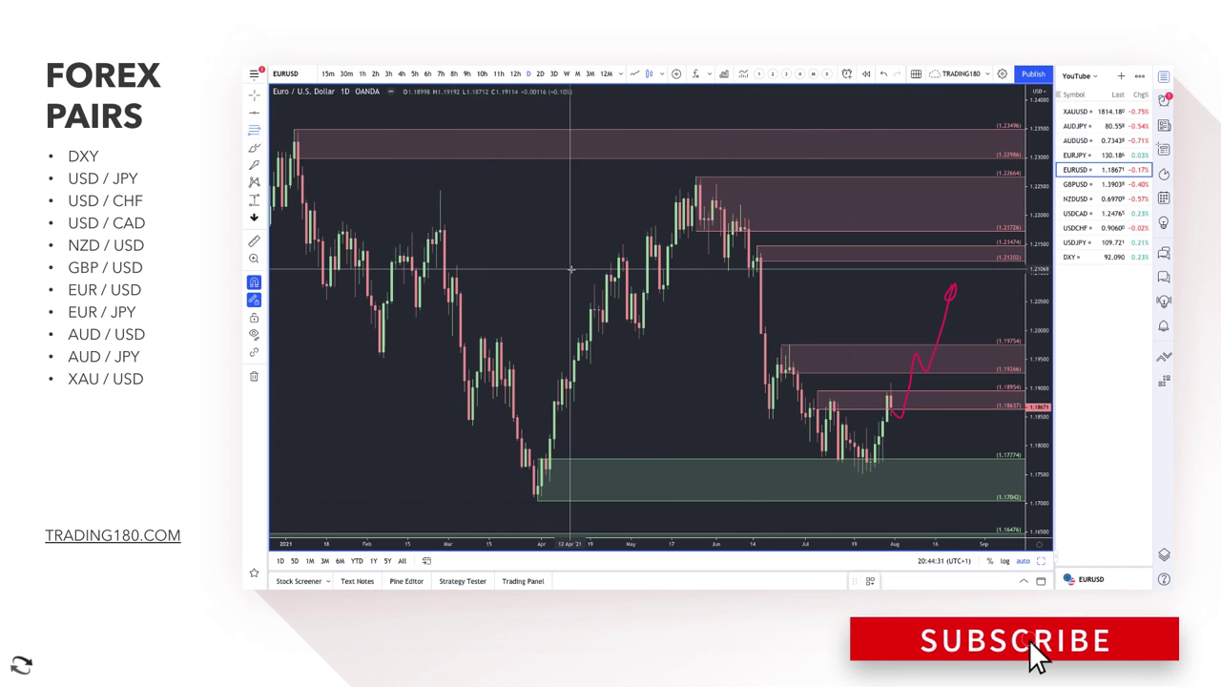
Mark a EURUSD demand zone from 1.17948 to 1.17518 at the late-July lows with Fib Retracement, discarding any stray second zone
{"action": "left_click", "coordinate": [865, 445]}
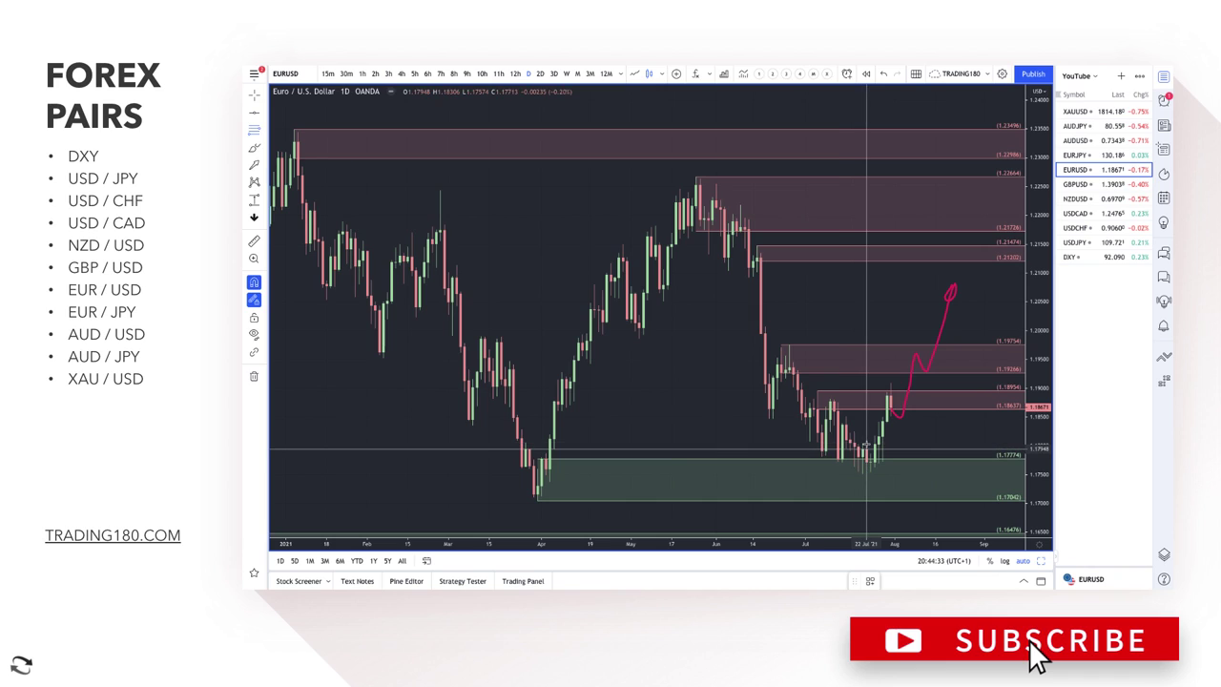
{"action": "left_click", "coordinate": [861, 473]}
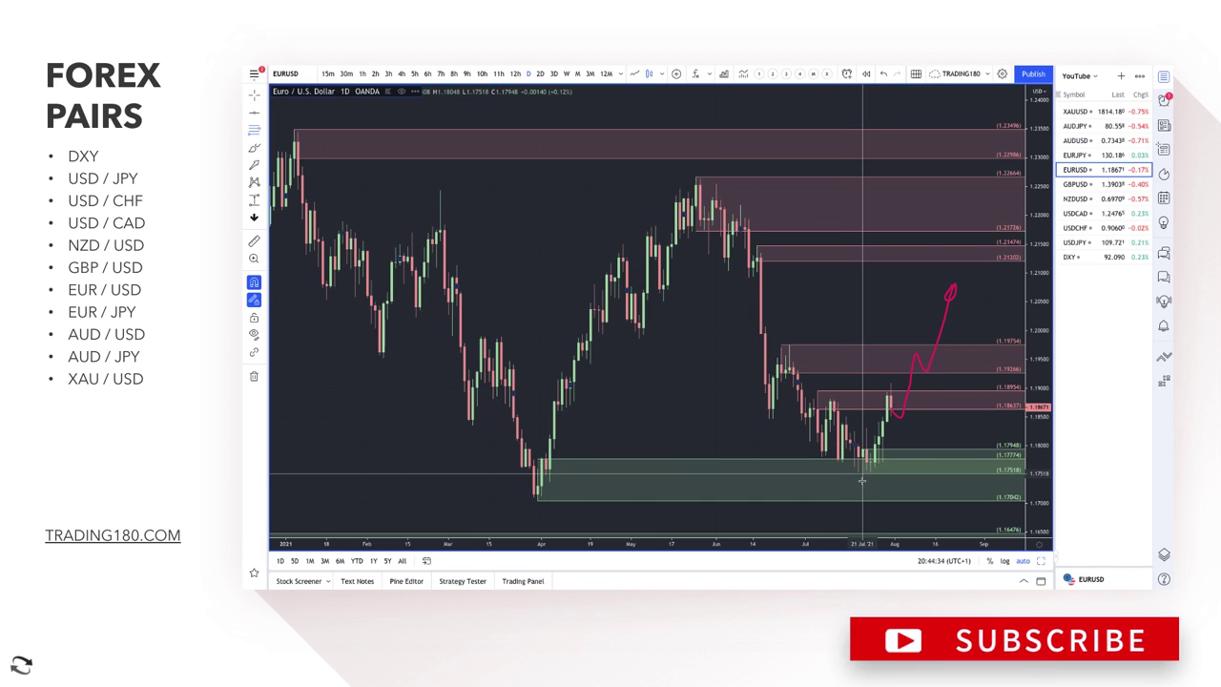
{"action": "left_click", "coordinate": [797, 495]}
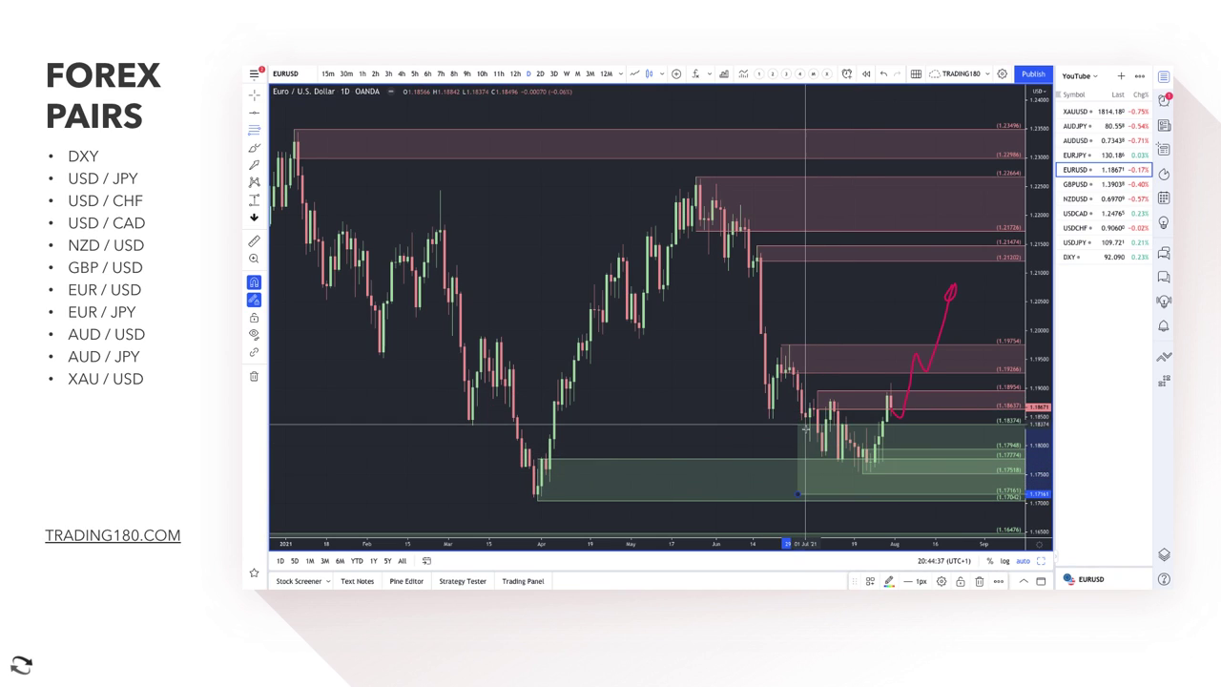
{"action": "key", "text": "Escape"}
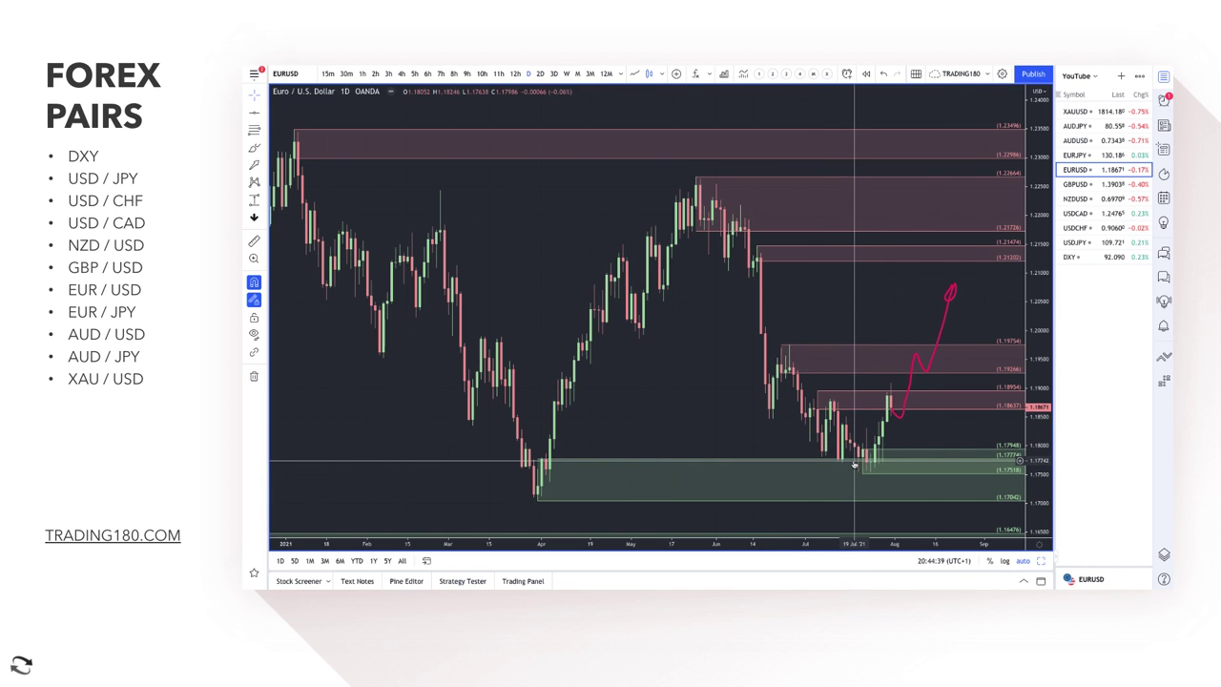
{"action": "scroll", "coordinate": [681, 346], "scroll_direction": "up", "scroll_amount": 4}
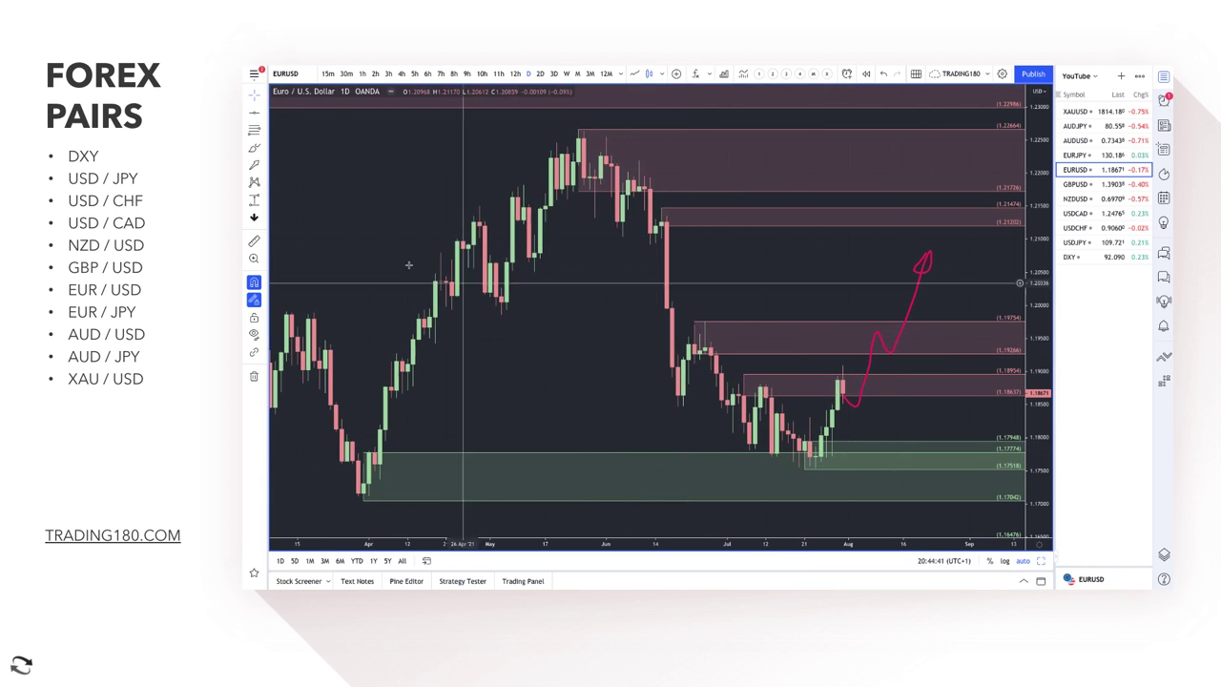
Brush the note "on" on EURUSD, circle the latest candle with an arrow down to demand, and trace the mid-July high's fall
{"action": "left_click", "coordinate": [254, 149]}
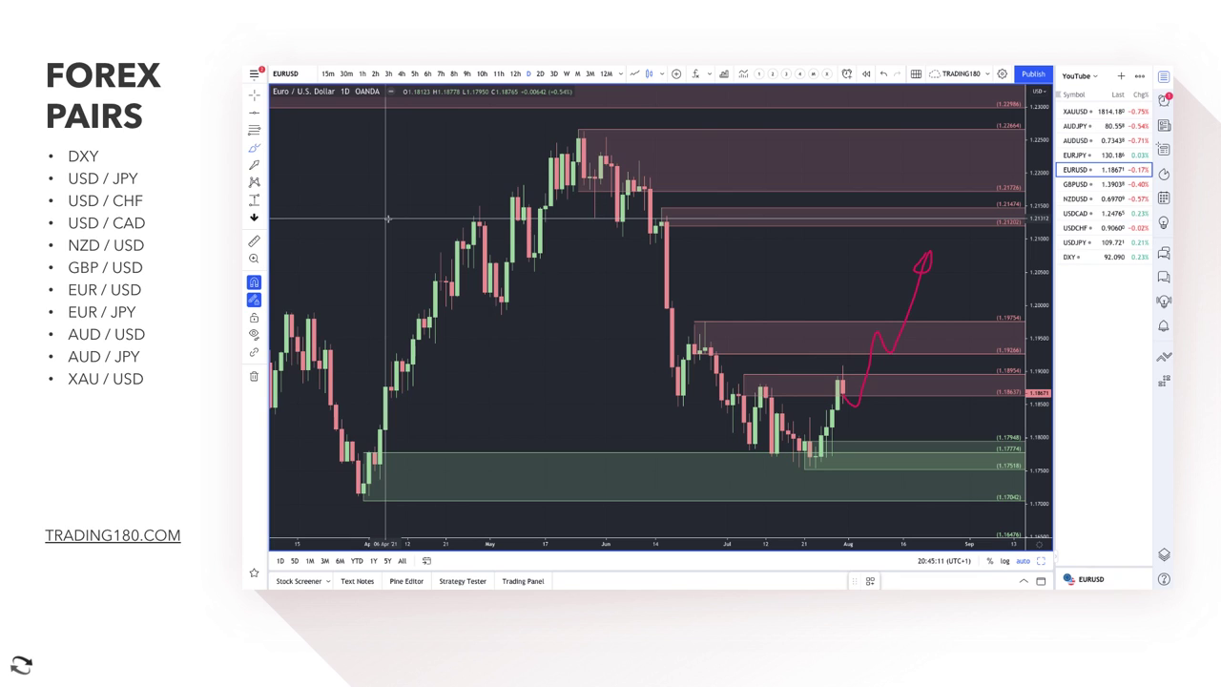
{"action": "mouse_move", "coordinate": [363, 187]}
{"action": "left_mouse_down"}
{"action": "mouse_move", "coordinate": [344, 195]}
{"action": "mouse_move", "coordinate": [402, 195]}
{"action": "left_mouse_up"}
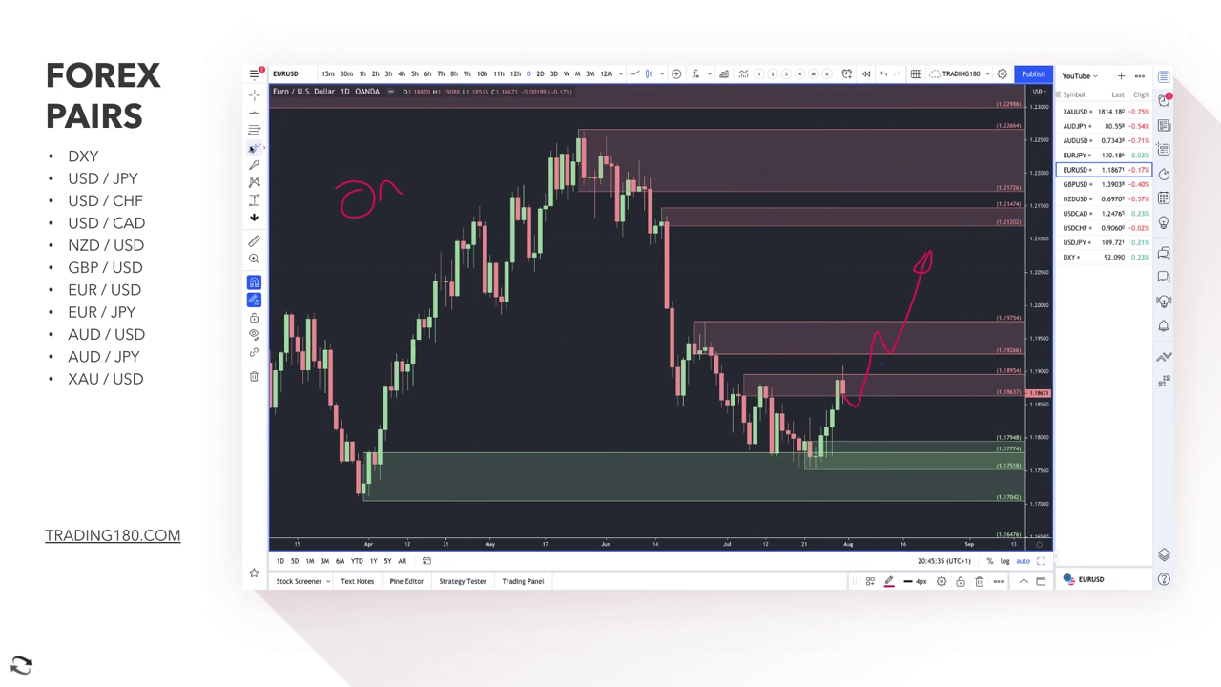
{"action": "left_click", "coordinate": [251, 148]}
{"action": "mouse_move", "coordinate": [845, 381]}
{"action": "left_mouse_down"}
{"action": "mouse_move", "coordinate": [880, 395]}
{"action": "mouse_move", "coordinate": [852, 405]}
{"action": "mouse_move", "coordinate": [875, 444]}
{"action": "mouse_move", "coordinate": [889, 439]}
{"action": "left_mouse_up"}
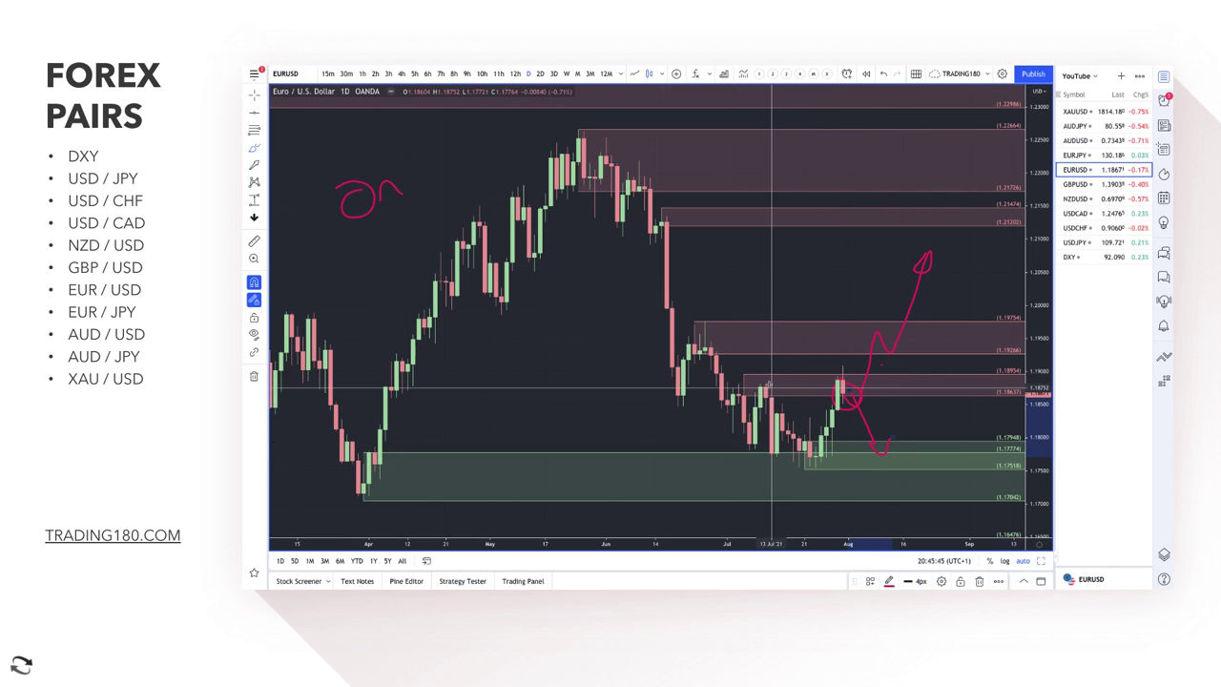
{"action": "mouse_move", "coordinate": [769, 382]}
{"action": "left_mouse_down"}
{"action": "mouse_move", "coordinate": [760, 375]}
{"action": "mouse_move", "coordinate": [810, 457]}
{"action": "left_mouse_up"}
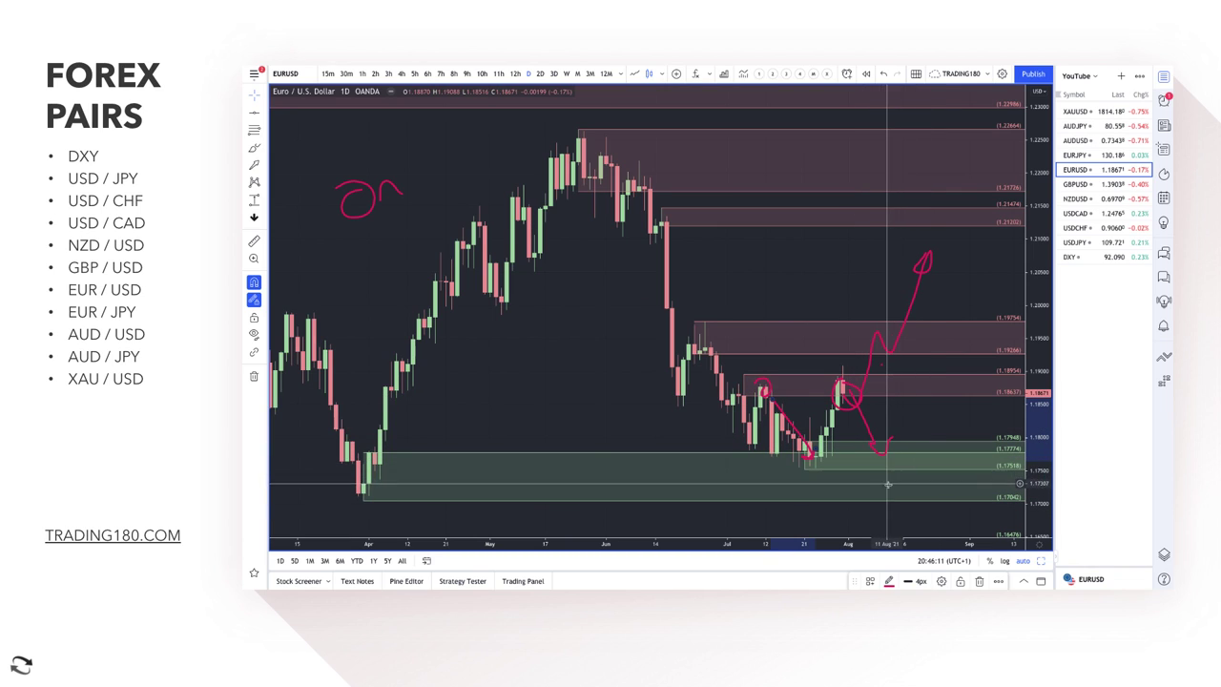
Move on to the EURJPY daily chart, brush the note "on" and a stepped rising path through the 131.089 supply zone
{"action": "scroll", "coordinate": [920, 467], "scroll_direction": "down", "scroll_amount": 3}
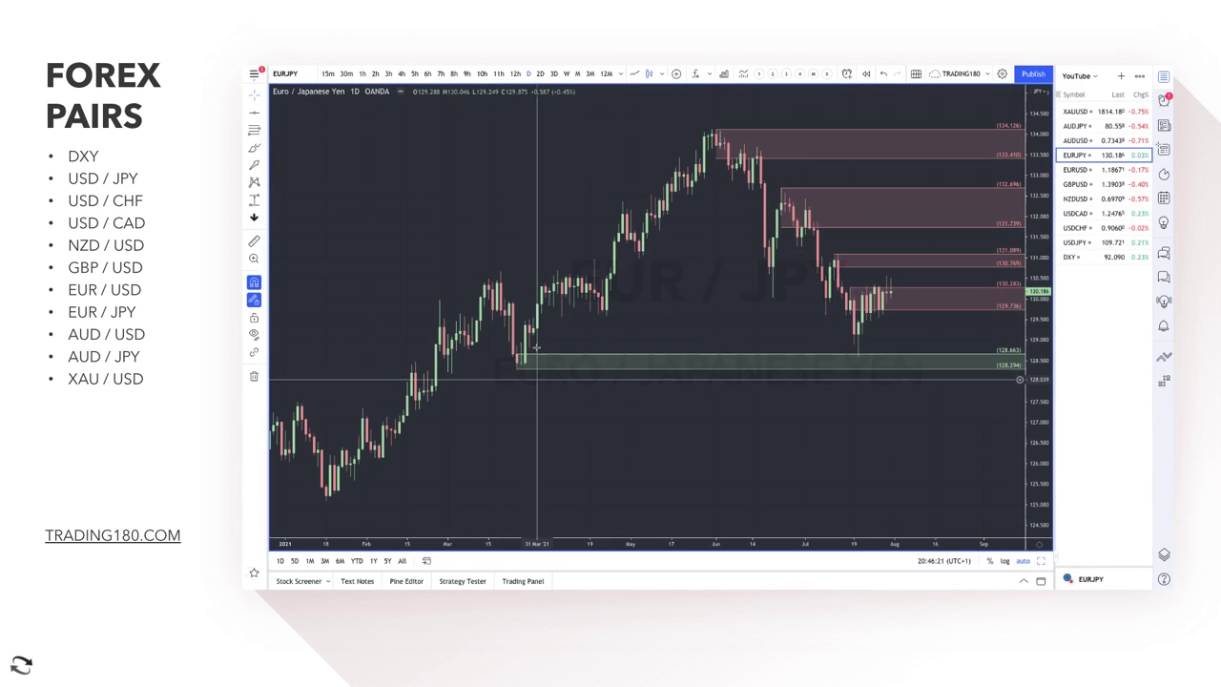
{"action": "scroll", "coordinate": [553, 185], "scroll_direction": "up", "scroll_amount": 5}
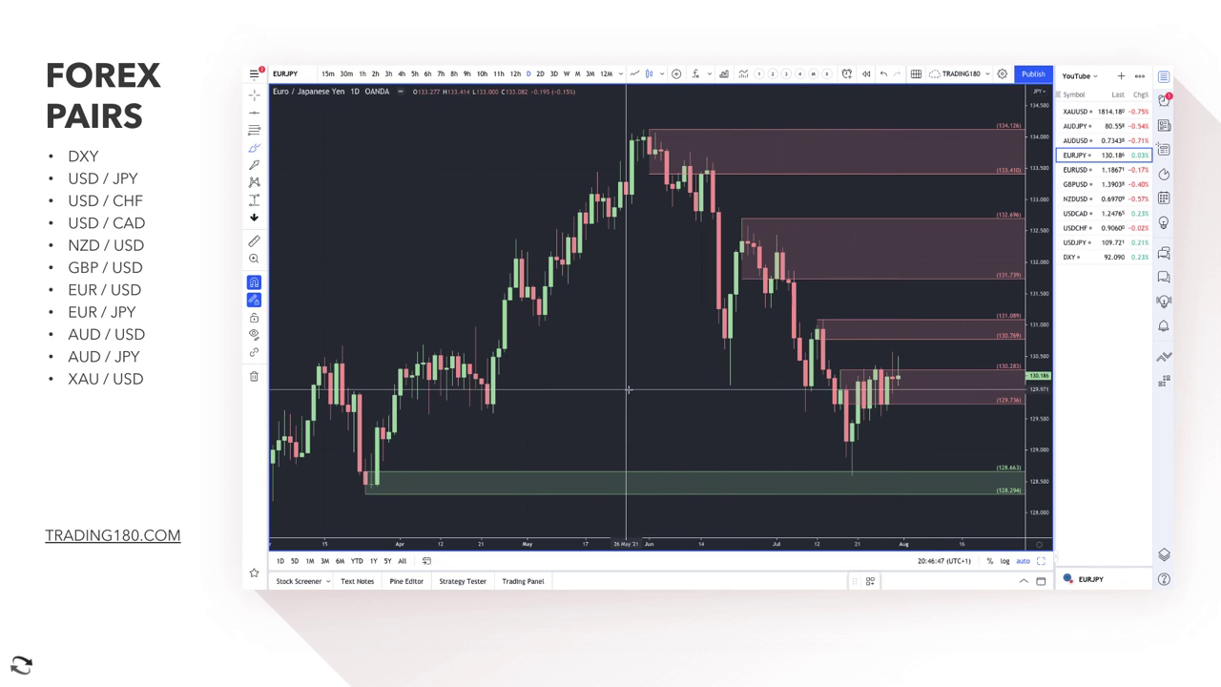
{"action": "left_click_drag", "start_coordinate": [622, 391], "coordinate": [666, 395]}
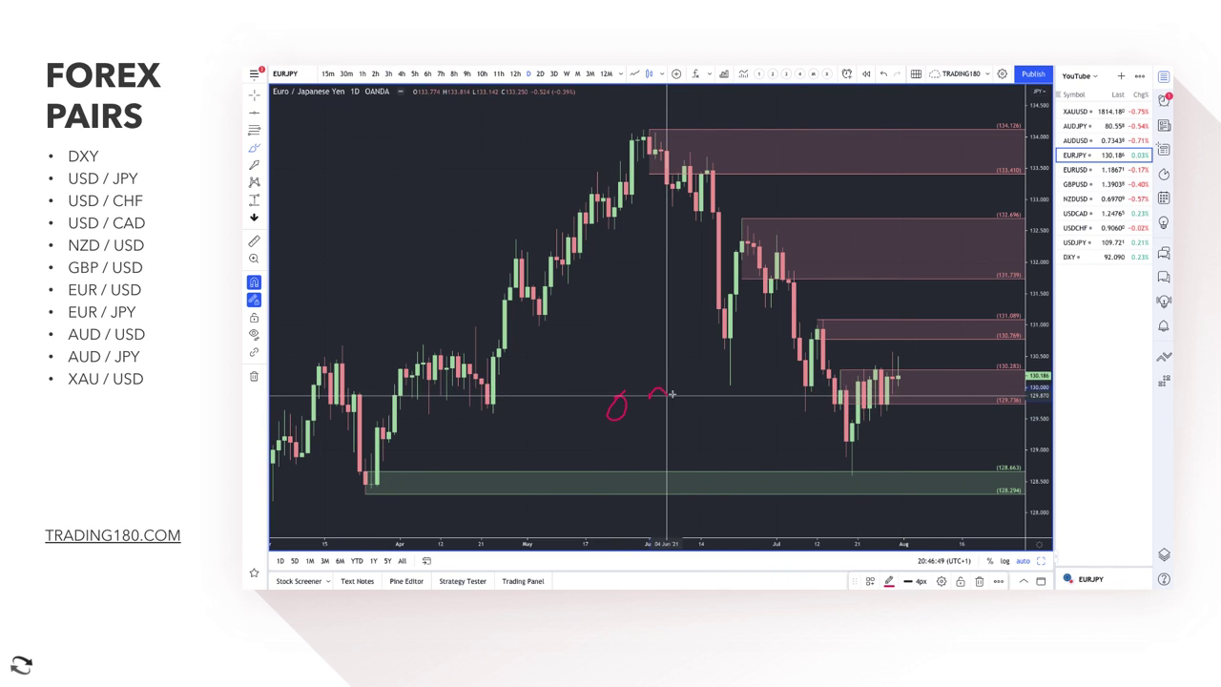
{"action": "mouse_move", "coordinate": [898, 372]}
{"action": "left_mouse_down"}
{"action": "mouse_move", "coordinate": [962, 301]}
{"action": "mouse_move", "coordinate": [960, 323]}
{"action": "left_mouse_up"}
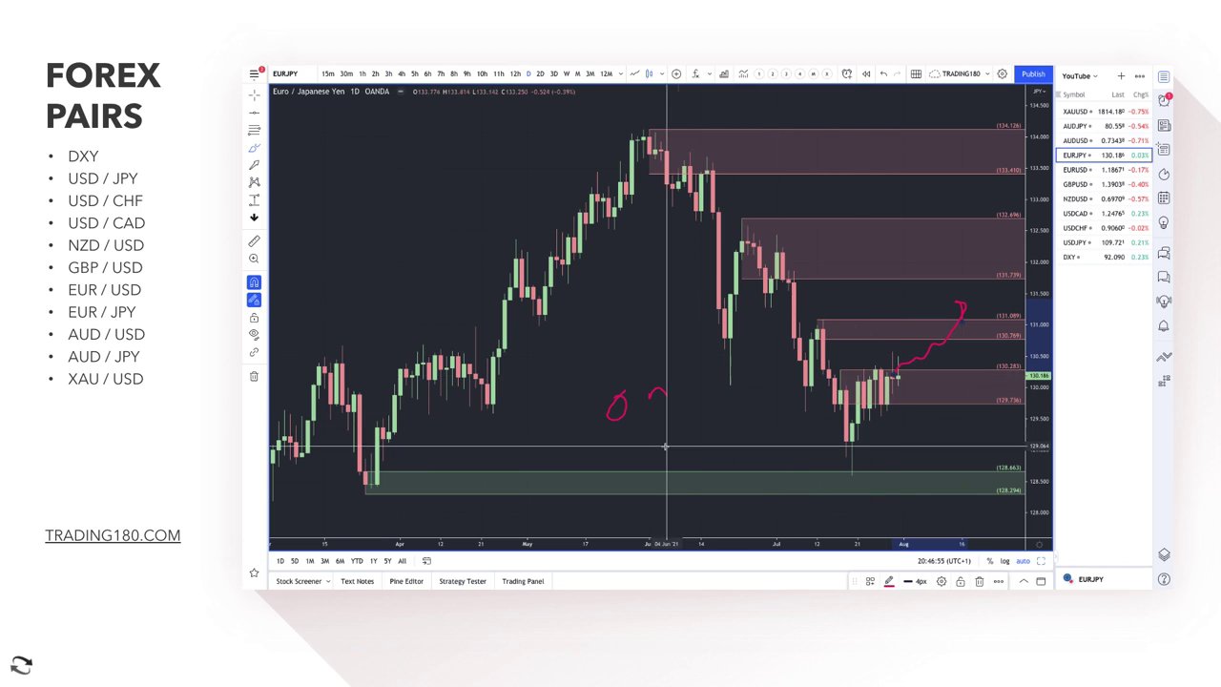
Reposition the EURJPY demand zone onto the 20 July low, spanning 129.426 to 128.598
{"action": "left_click_drag", "start_coordinate": [365, 470], "coordinate": [366, 420]}
{"action": "left_click_drag", "start_coordinate": [866, 429], "coordinate": [851, 421]}
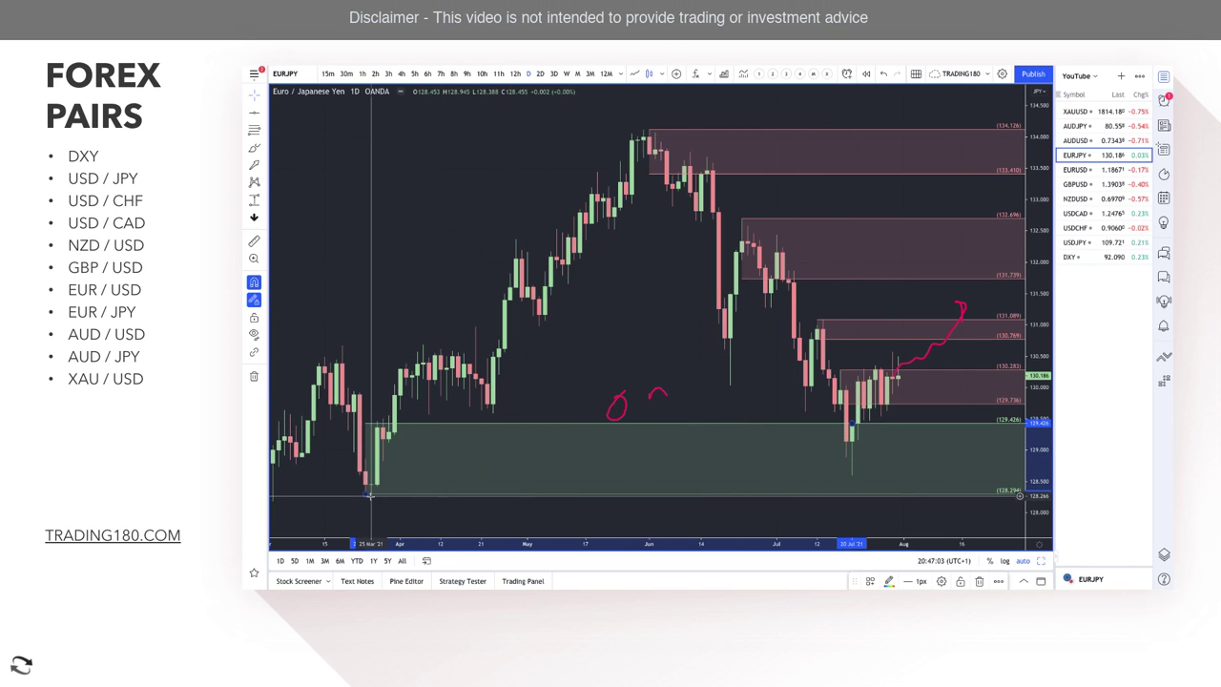
{"action": "left_click_drag", "start_coordinate": [365, 491], "coordinate": [852, 482]}
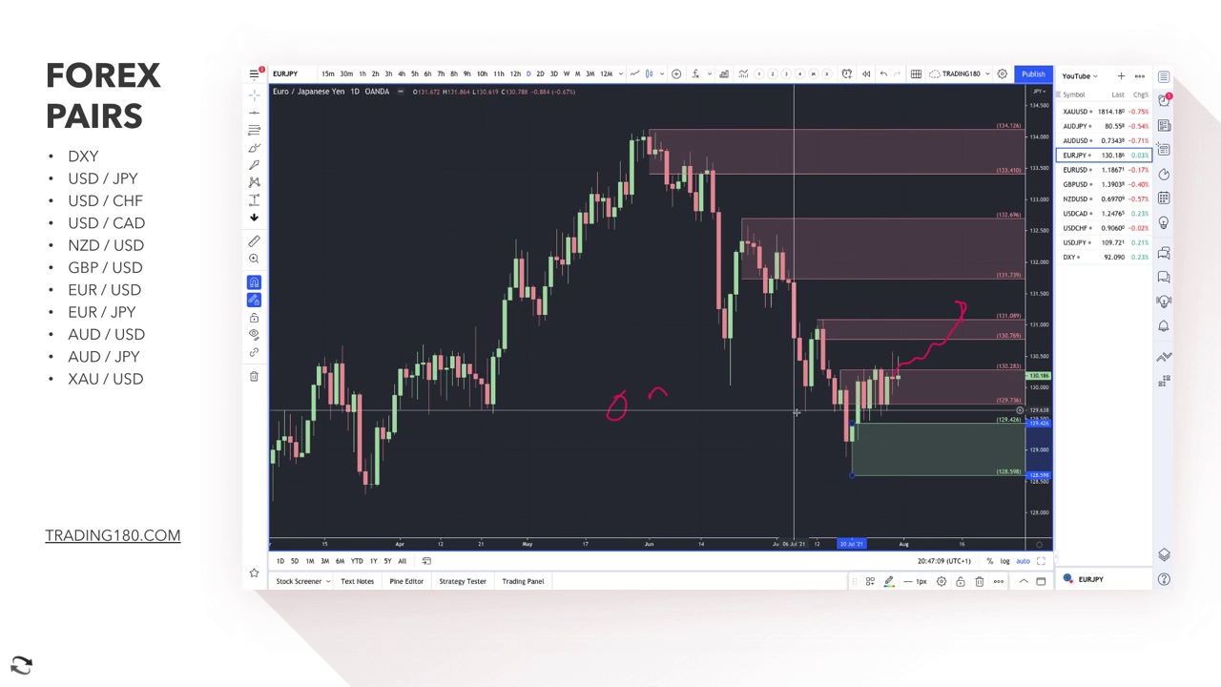
Mark a EURJPY demand zone from 128.663 to 128.294 at the 24 March low with Fib Retracement
{"action": "left_click", "coordinate": [254, 151]}
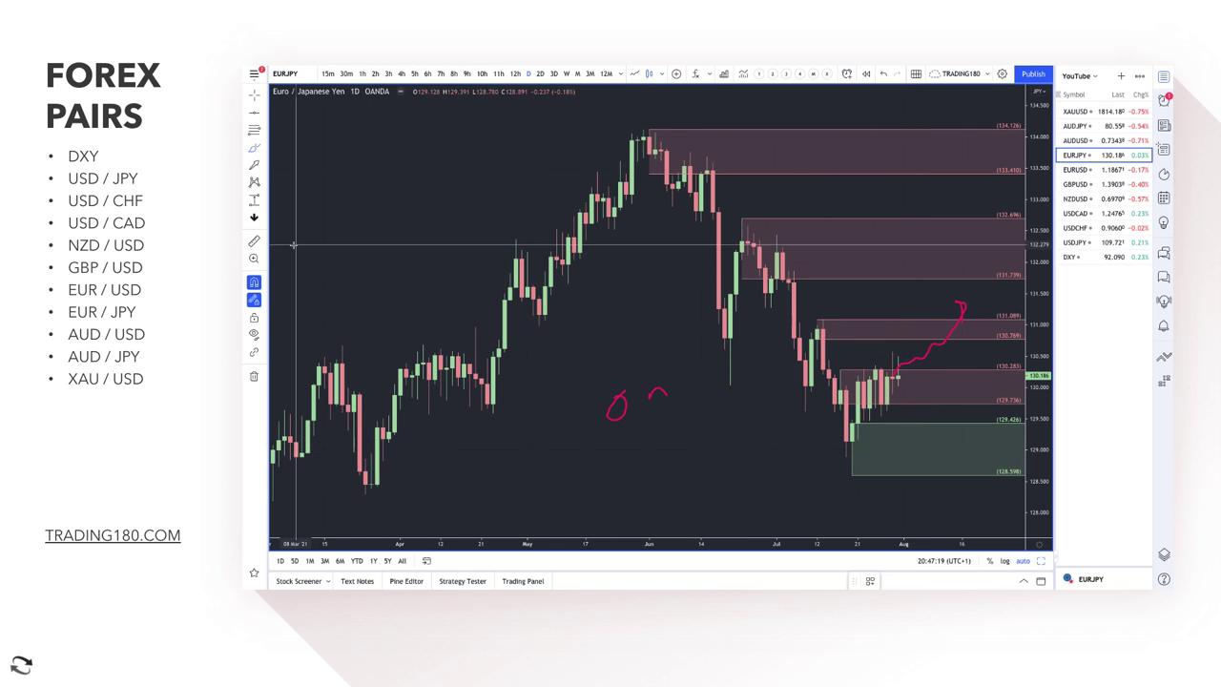
{"action": "left_click", "coordinate": [254, 129]}
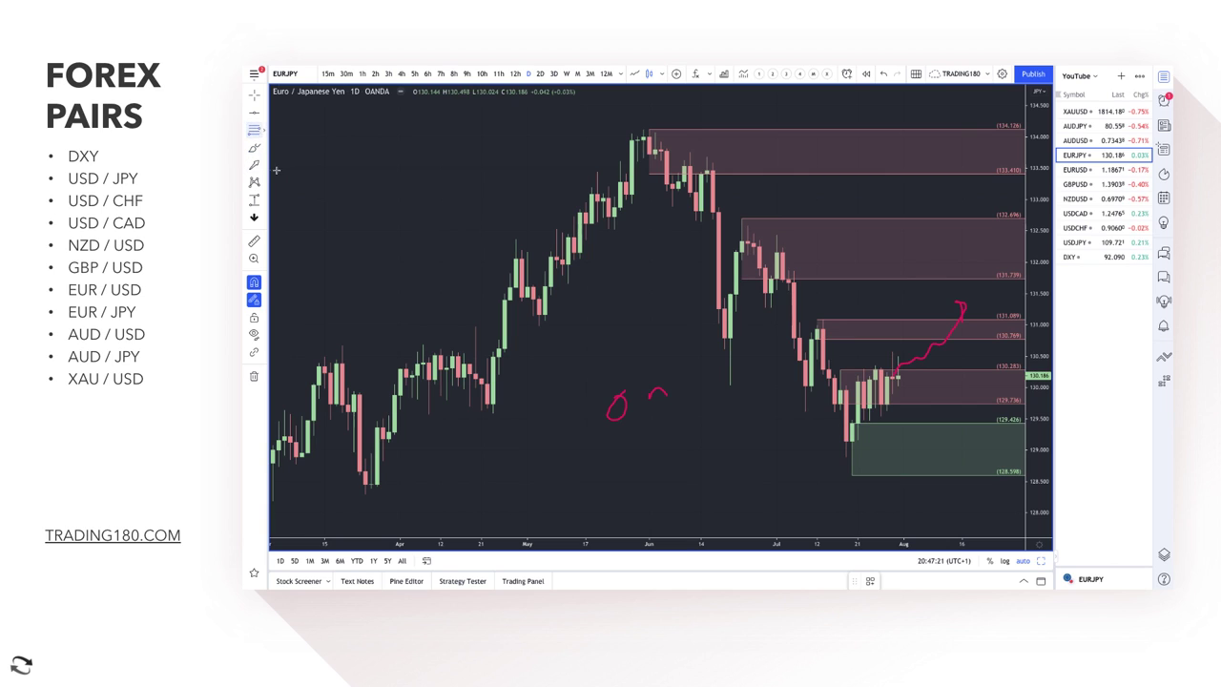
{"action": "left_click", "coordinate": [365, 471]}
{"action": "left_click", "coordinate": [366, 486]}
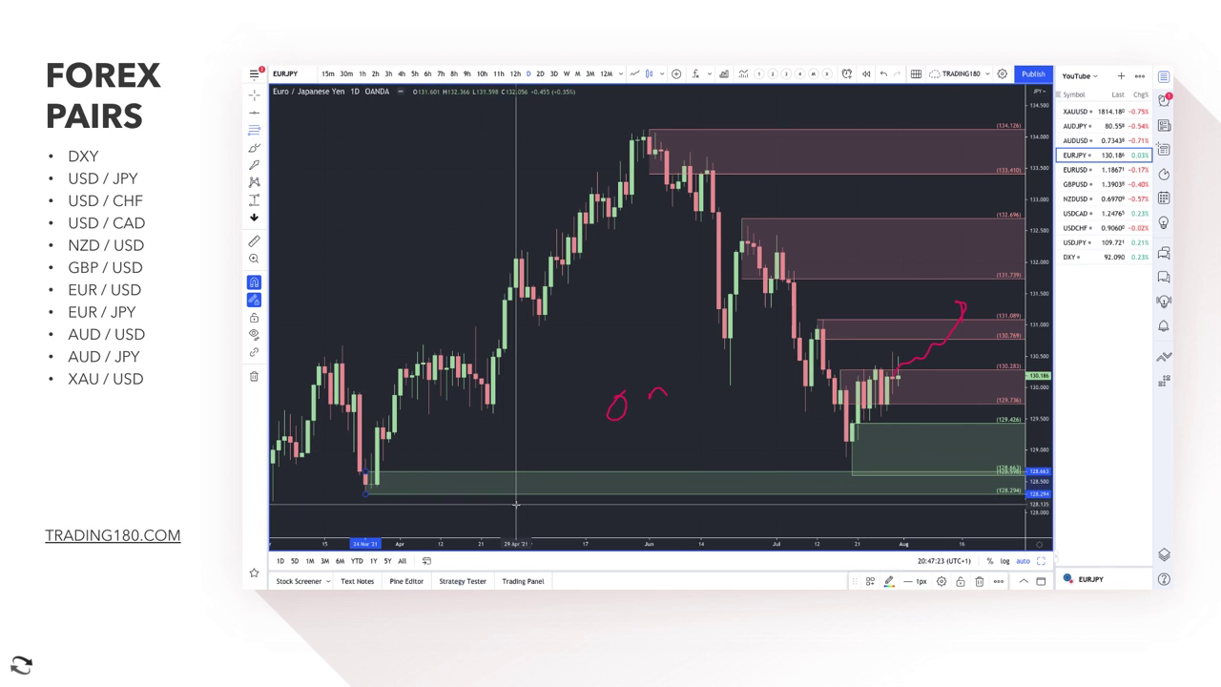
{"action": "scroll", "coordinate": [517, 487], "scroll_direction": "down", "scroll_amount": 3}
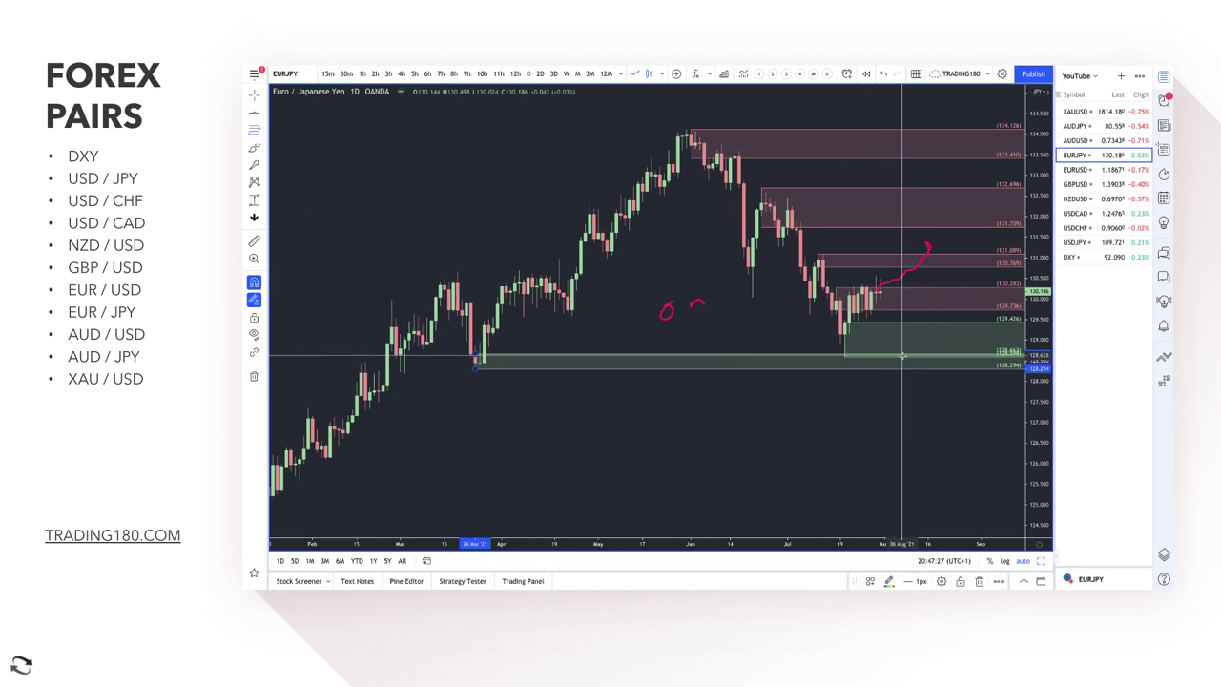
Circle the overlap of the two EURJPY demand zones and brush a fall into it that turns back up
{"action": "left_click", "coordinate": [254, 147]}
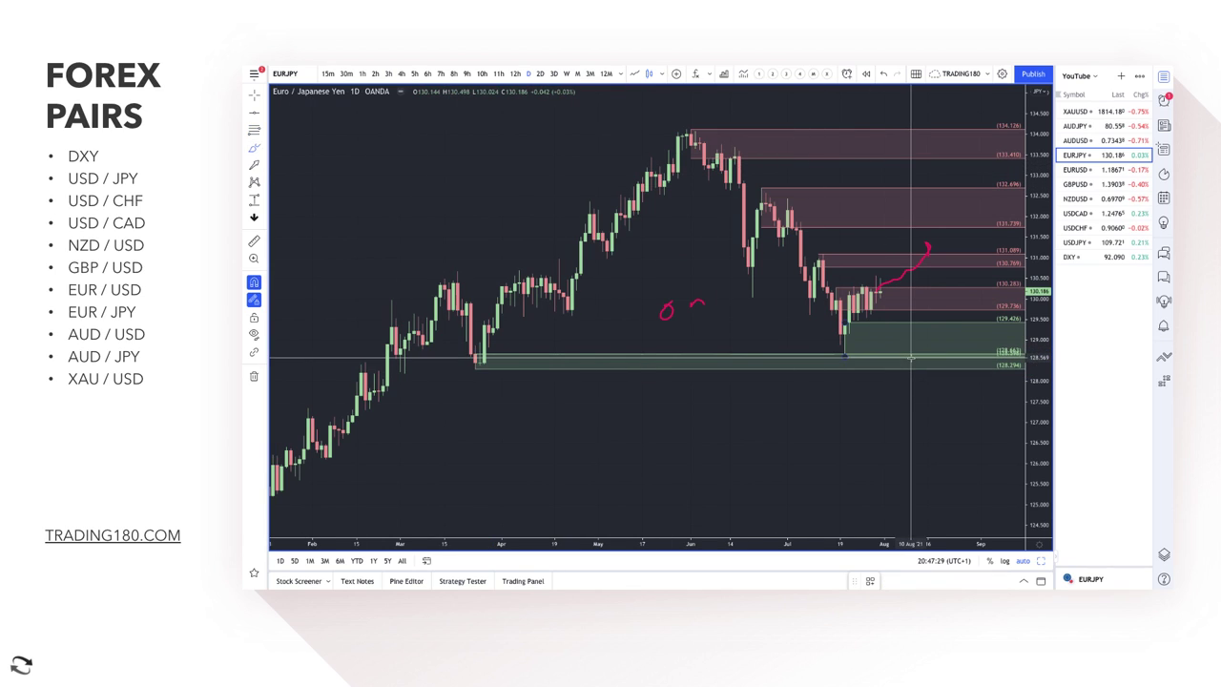
{"action": "mouse_move", "coordinate": [908, 347]}
{"action": "left_mouse_down"}
{"action": "mouse_move", "coordinate": [894, 360]}
{"action": "mouse_move", "coordinate": [907, 359]}
{"action": "left_mouse_up"}
{"action": "scroll", "coordinate": [902, 343], "scroll_direction": "up", "scroll_amount": 3}
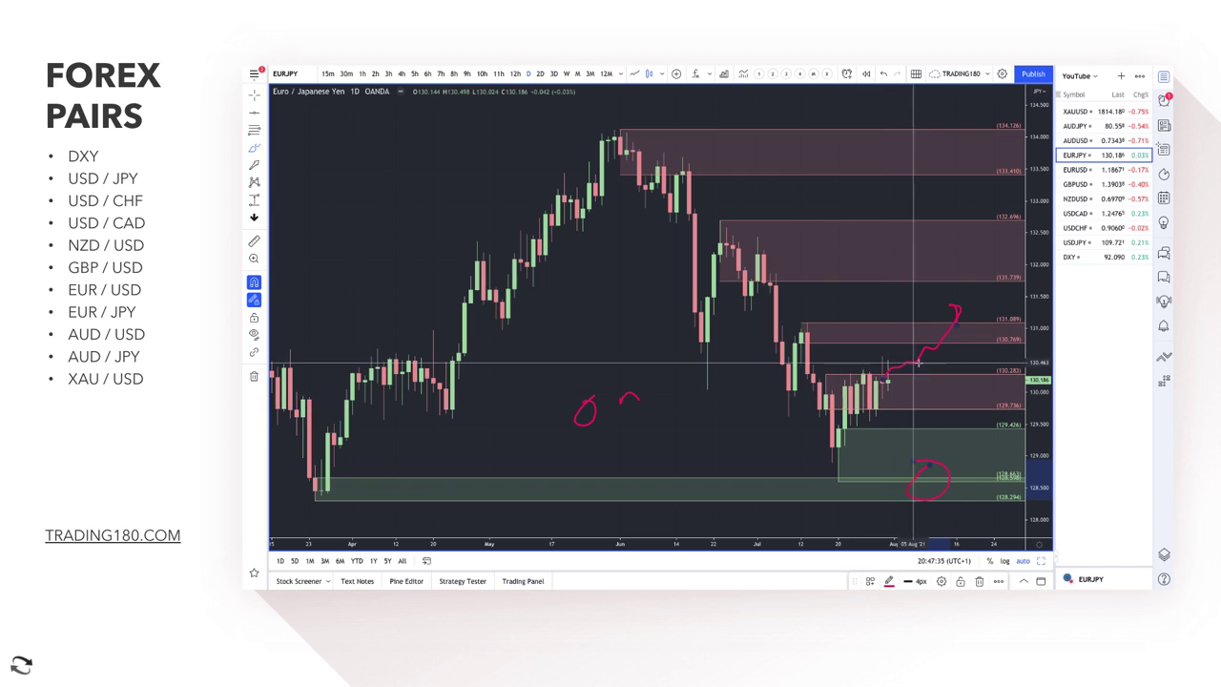
{"action": "mouse_move", "coordinate": [880, 398]}
{"action": "left_mouse_down"}
{"action": "mouse_move", "coordinate": [914, 464]}
{"action": "mouse_move", "coordinate": [966, 425]}
{"action": "mouse_move", "coordinate": [975, 437]}
{"action": "left_mouse_up"}
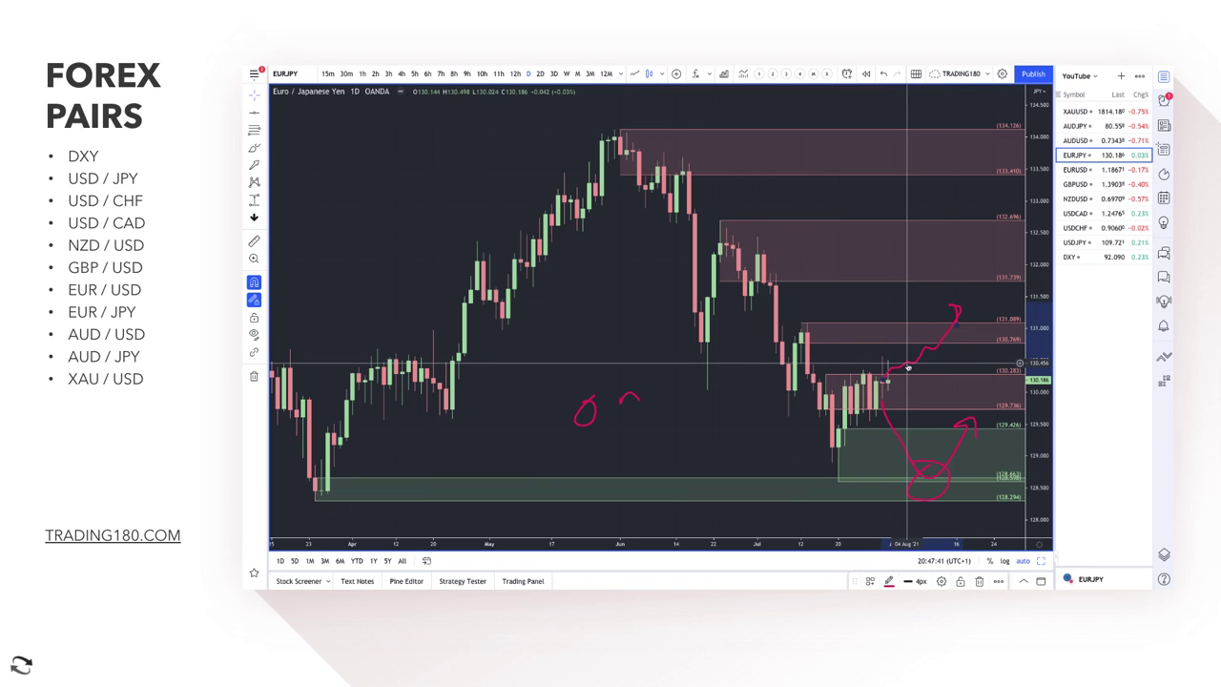
Delete the rising brush path on EURJPY, then move on to the AUDUSD daily chart with the Brush tool active
{"action": "key", "text": "Delete"}
{"action": "left_click", "coordinate": [247, 151]}
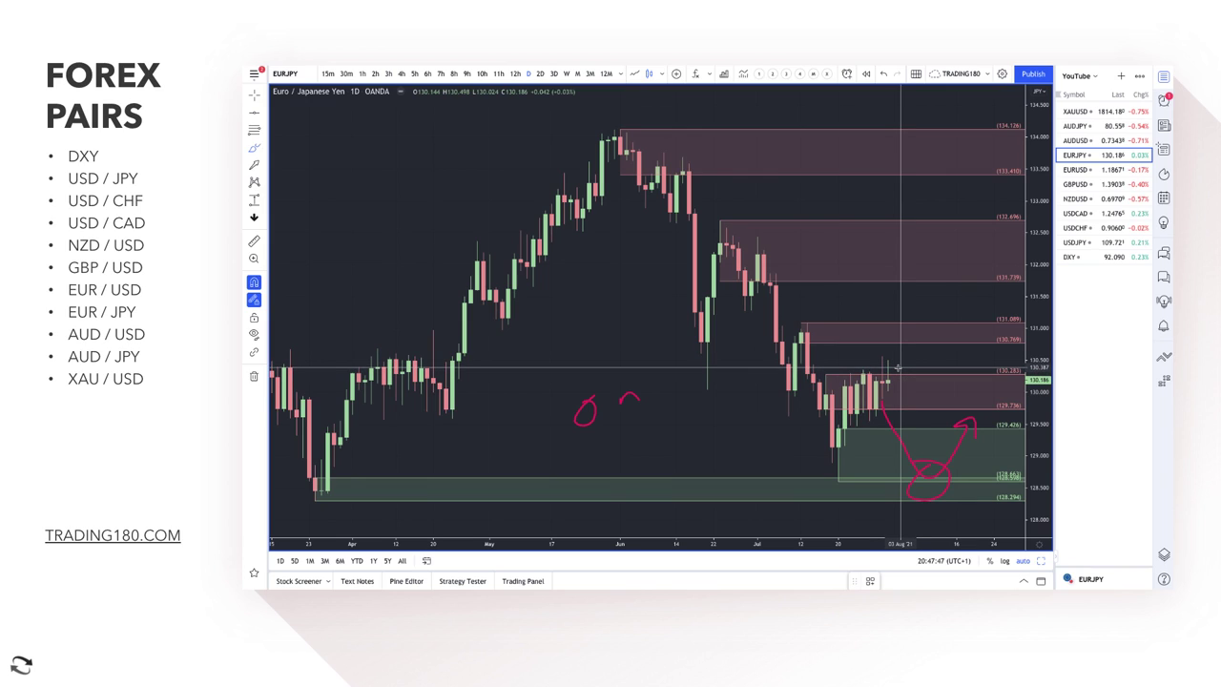
{"action": "left_click", "coordinate": [887, 382]}
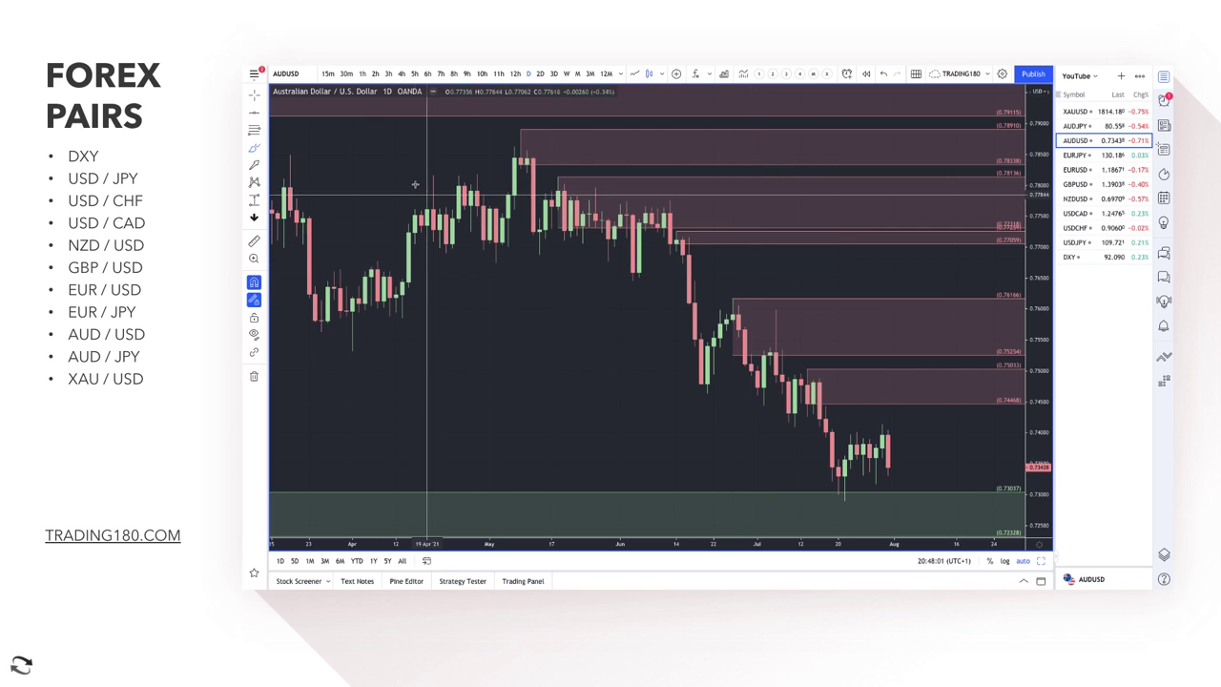
{"action": "left_click", "coordinate": [259, 147]}
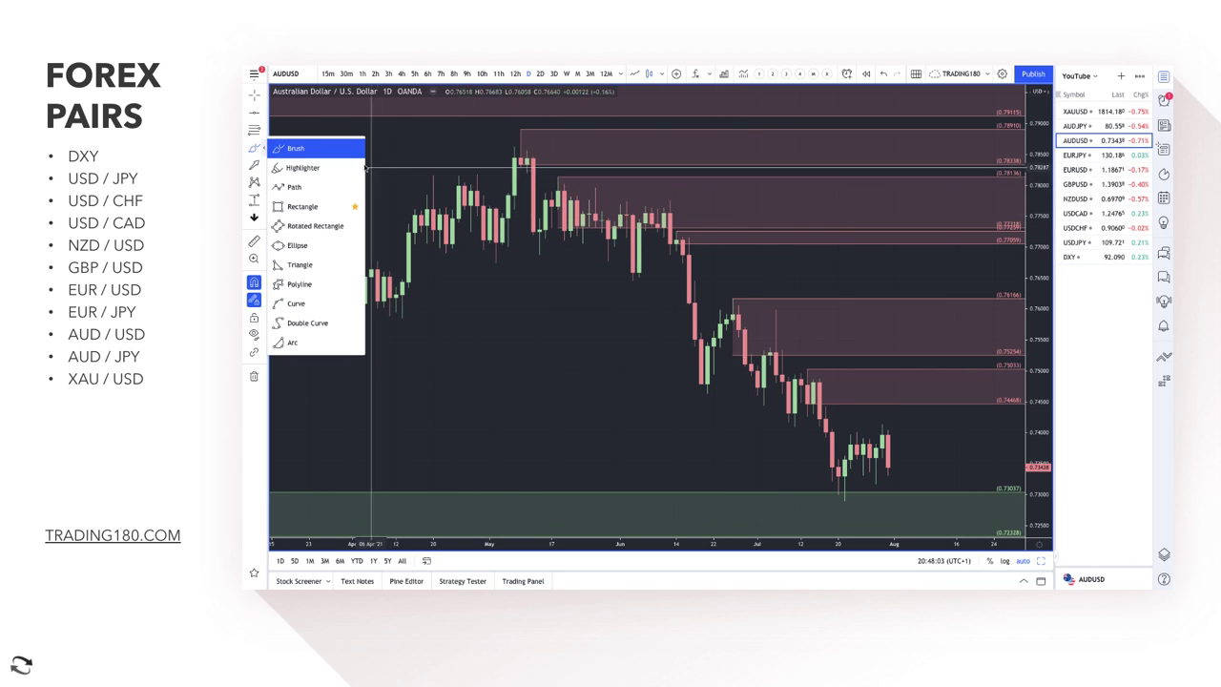
{"action": "left_click", "coordinate": [287, 149]}
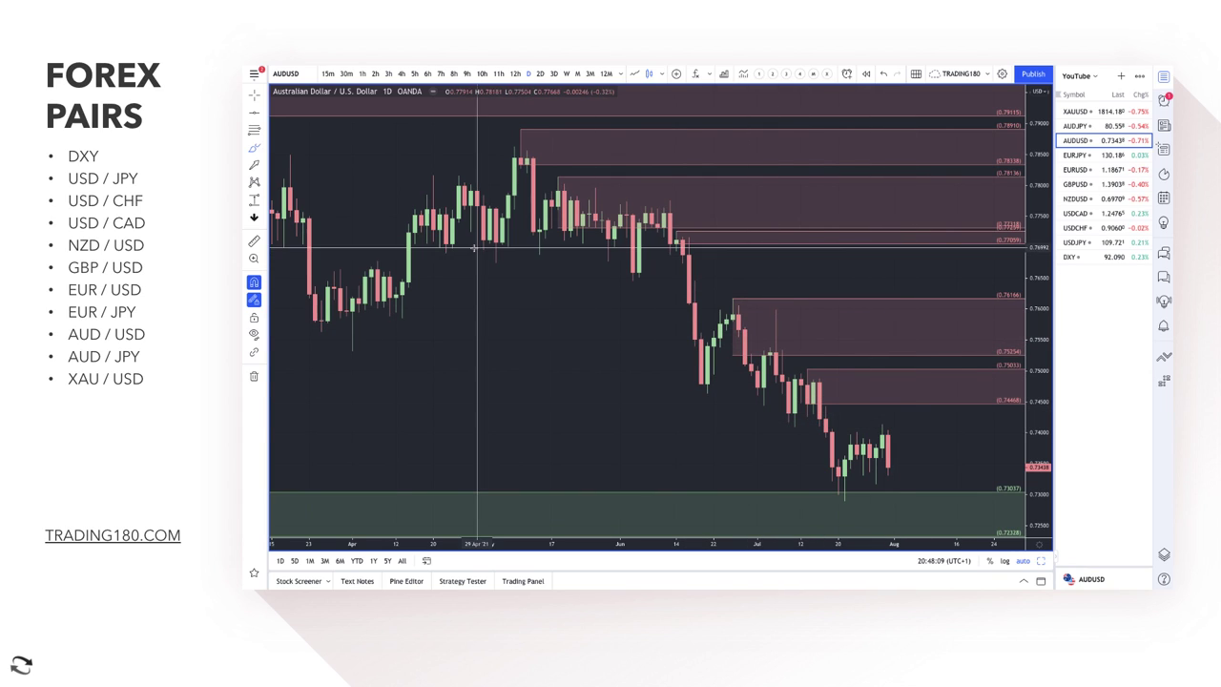
{"action": "left_click", "coordinate": [251, 130]}
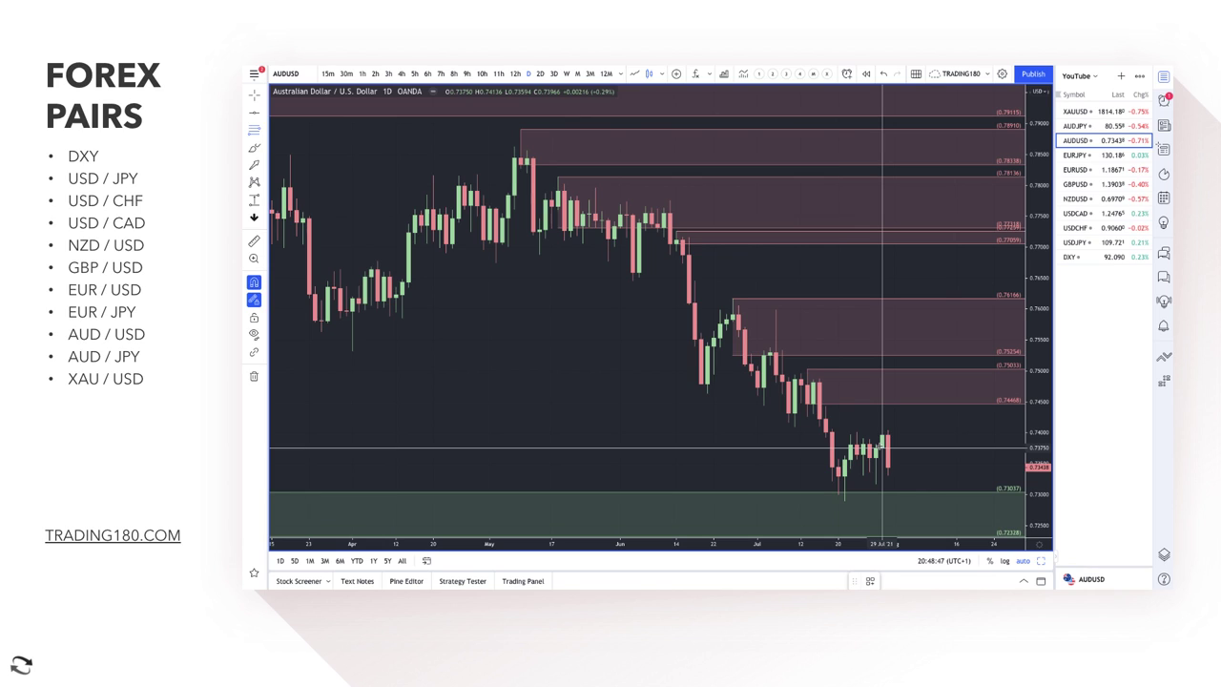
{"action": "left_click", "coordinate": [249, 132]}
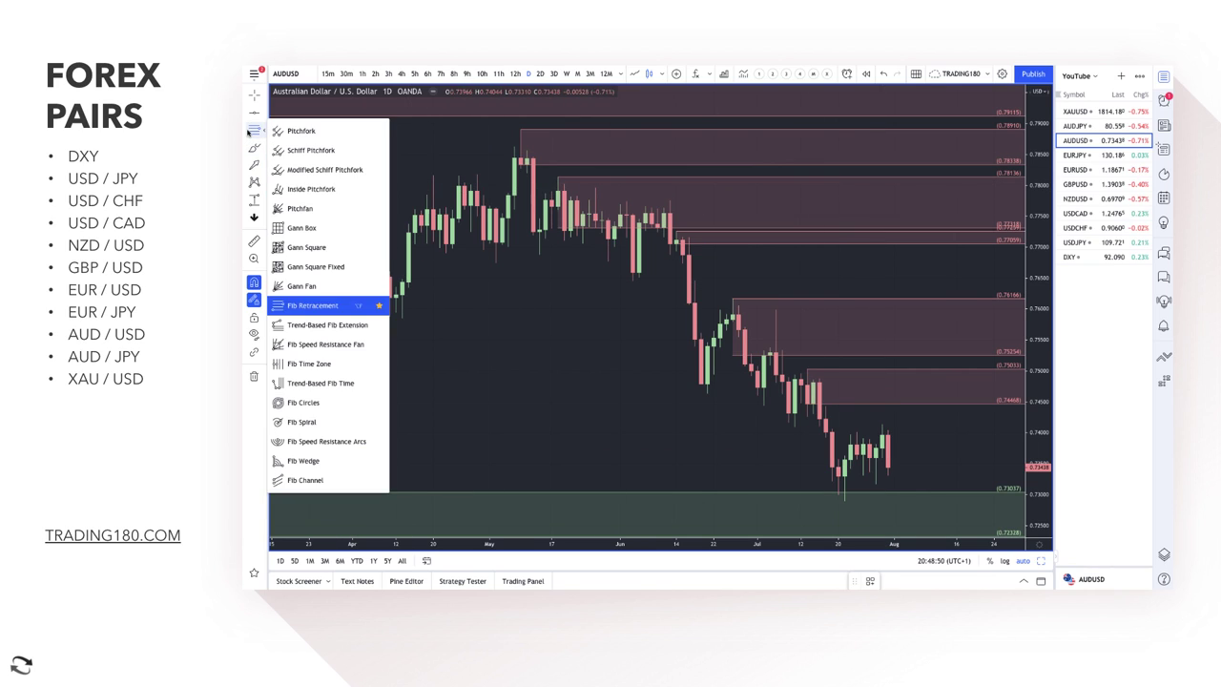
{"action": "left_click", "coordinate": [315, 306]}
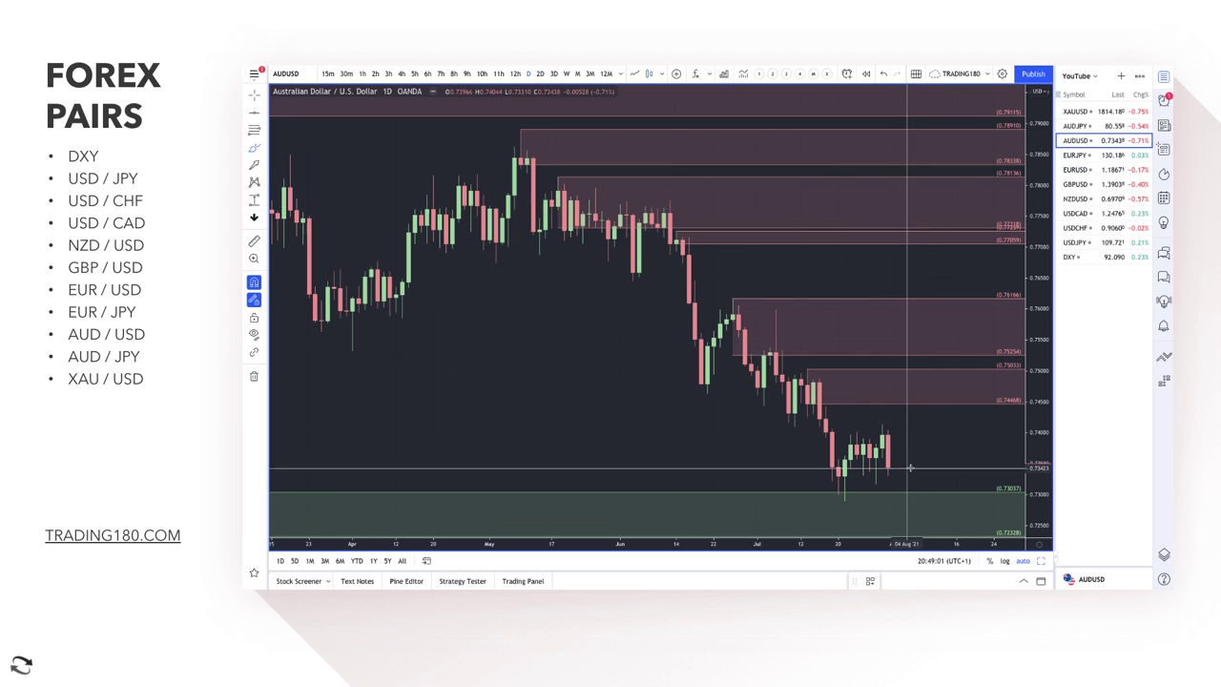
Brush a zigzag falling arrow on AUDUSD from the latest candle into the 0.73037 demand zone
{"action": "mouse_move", "coordinate": [886, 467]}
{"action": "left_mouse_down"}
{"action": "mouse_move", "coordinate": [906, 497]}
{"action": "mouse_move", "coordinate": [927, 467]}
{"action": "mouse_move", "coordinate": [954, 511]}
{"action": "mouse_move", "coordinate": [961, 498]}
{"action": "left_mouse_up"}
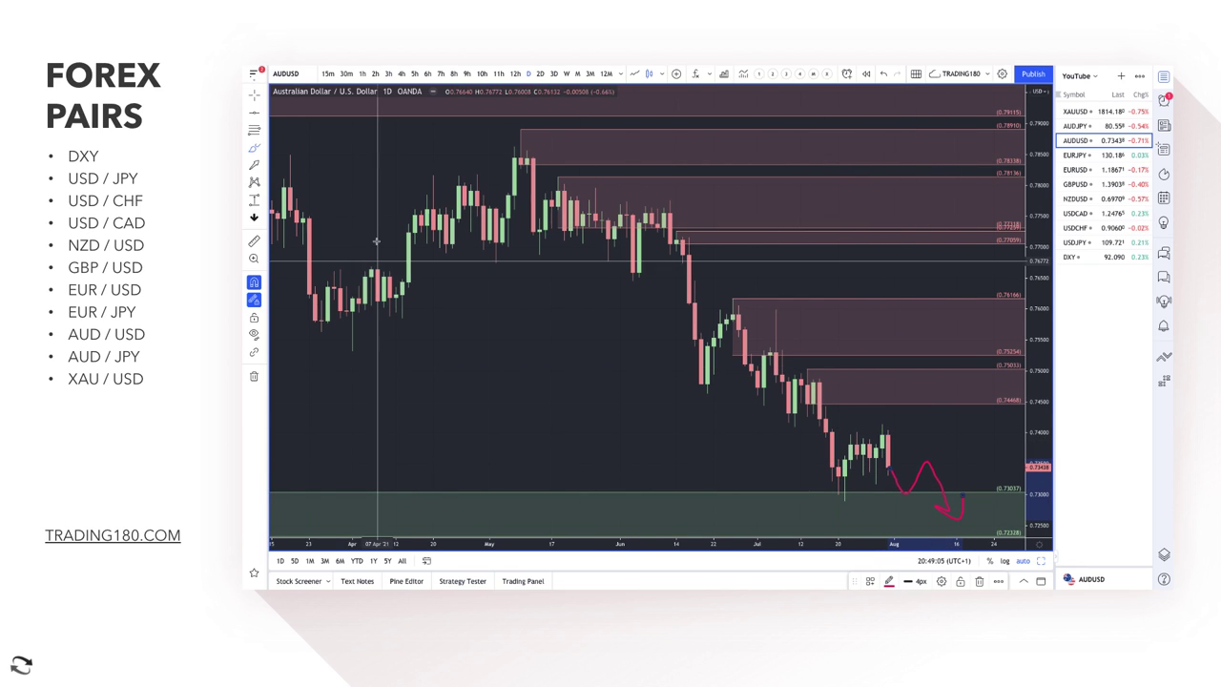
{"action": "left_click", "coordinate": [521, 286]}
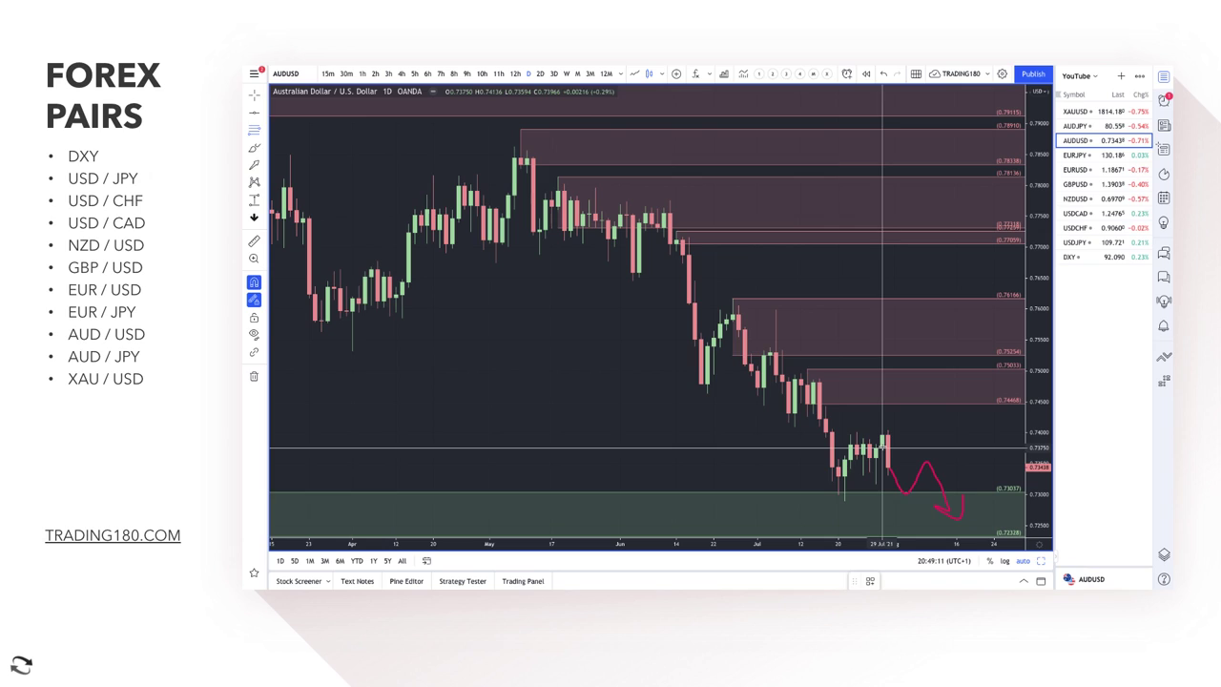
{"action": "left_click", "coordinate": [253, 148]}
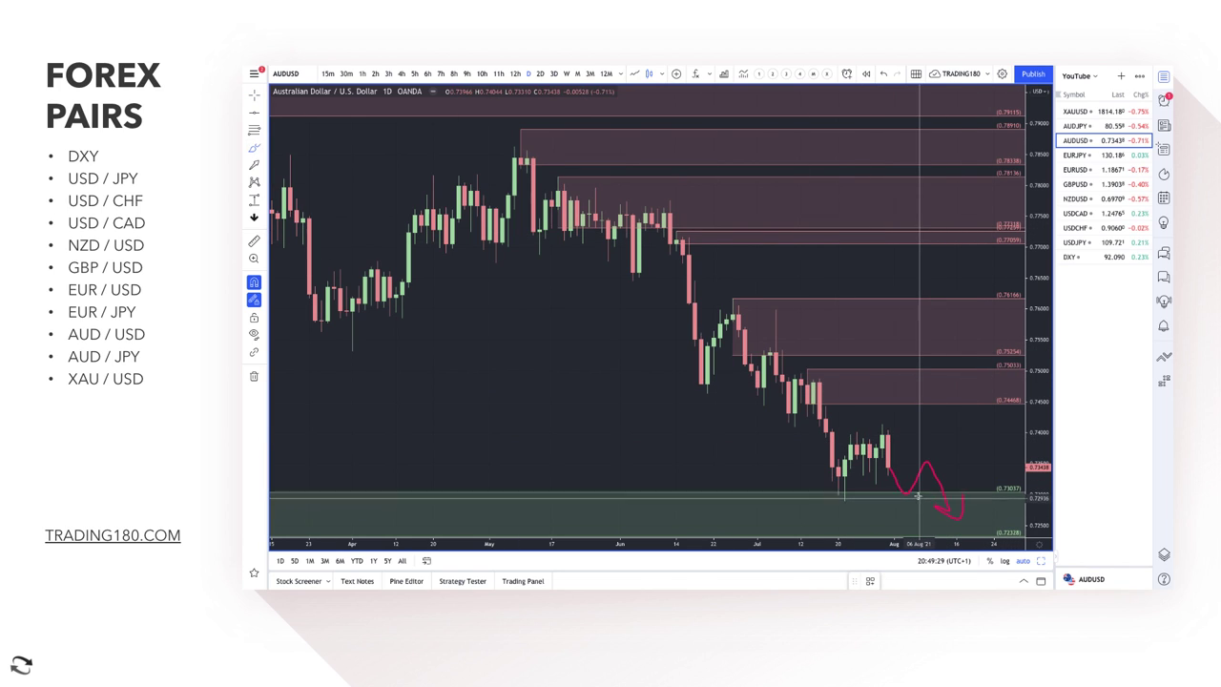
Mark an AUDUSD demand zone from 0.73450 to 0.72896 at the 21 July low with Fib Retracement
{"action": "scroll", "coordinate": [917, 496], "scroll_direction": "down", "scroll_amount": 5}
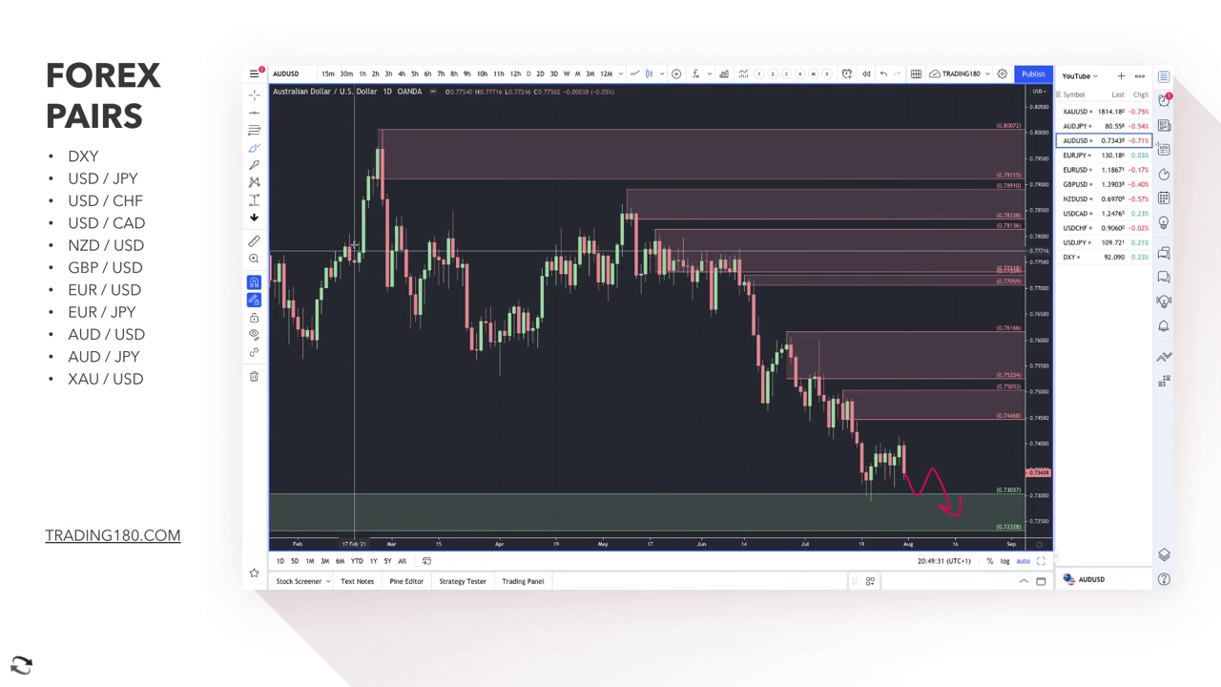
{"action": "left_click", "coordinate": [254, 131]}
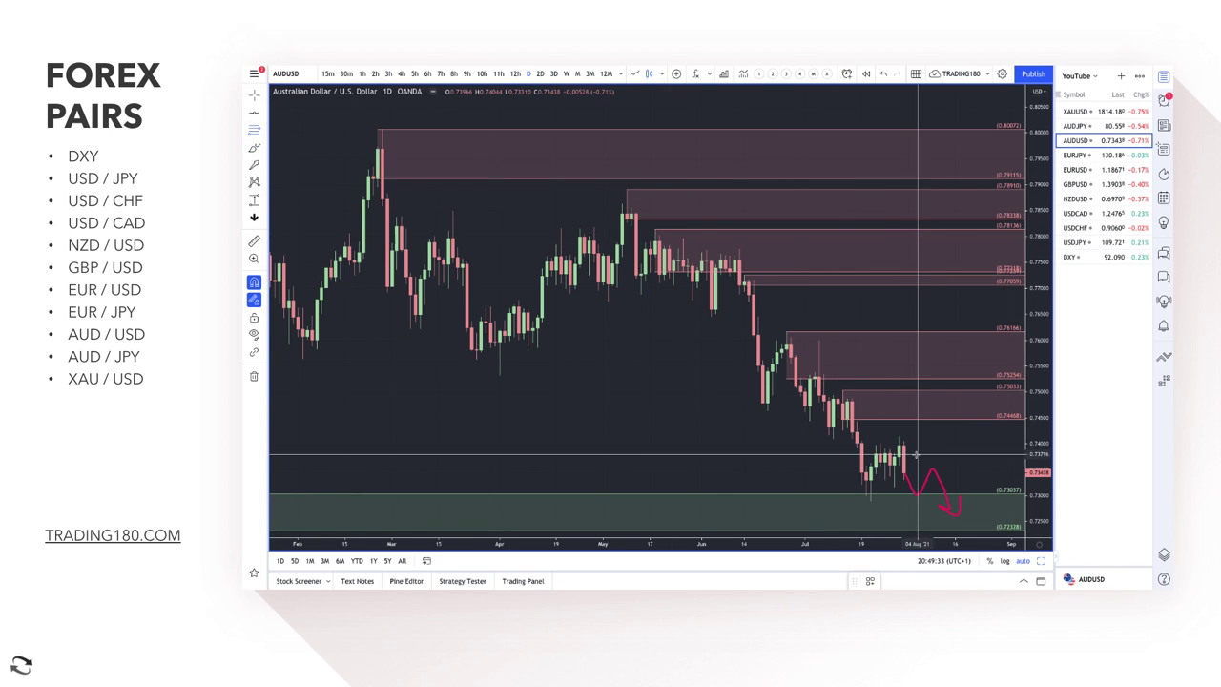
{"action": "left_click", "coordinate": [866, 469]}
{"action": "left_click_drag", "start_coordinate": [866, 472], "coordinate": [870, 499]}
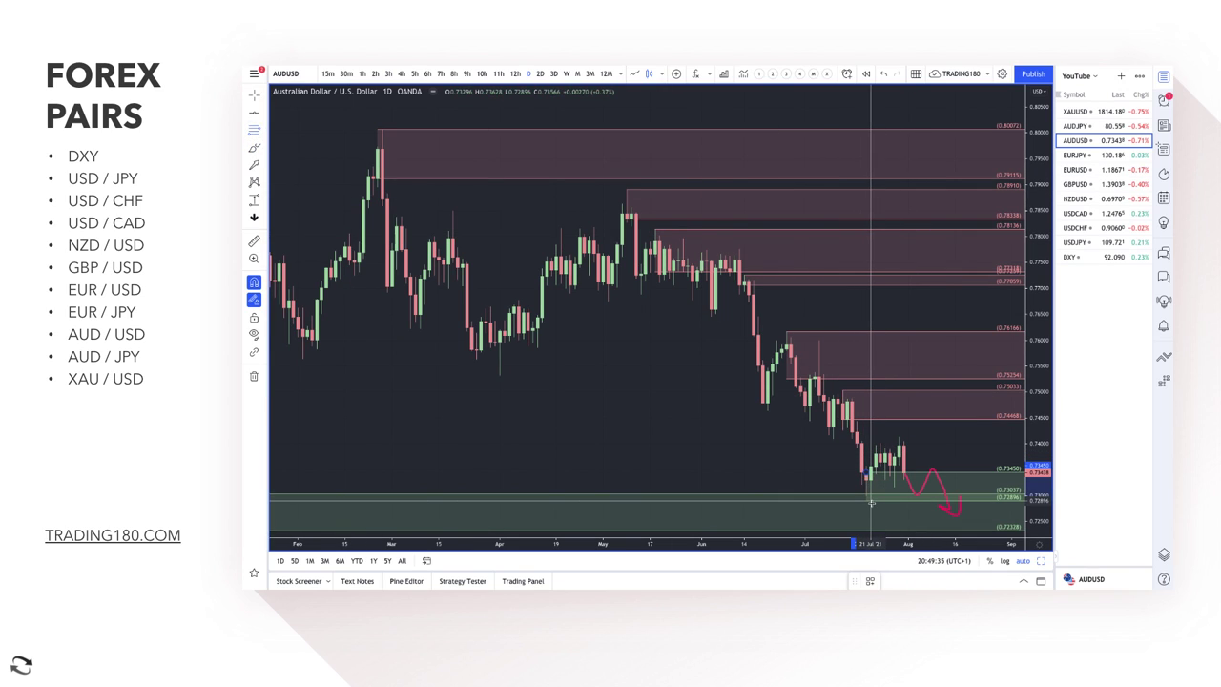
Brush AUDUSD paths turning down from the 0.74468 supply zone and rebounding from demand, plus two horizontal lines above the latest price
{"action": "left_click", "coordinate": [254, 147]}
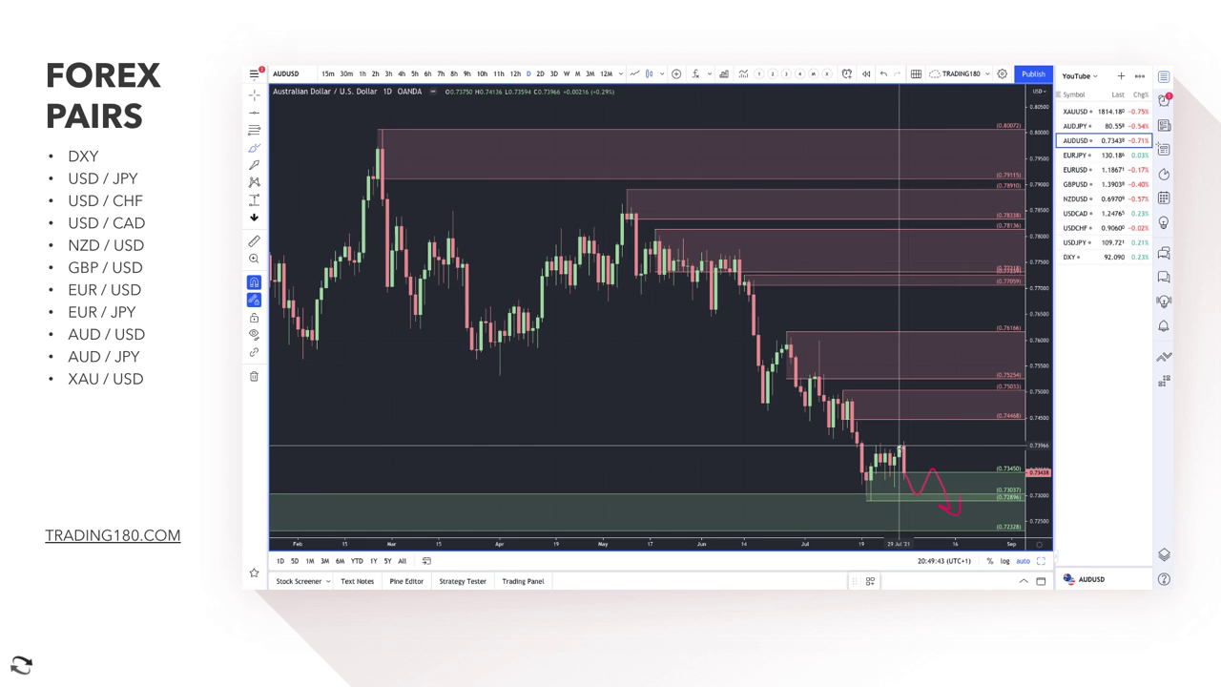
{"action": "mouse_move", "coordinate": [898, 449]}
{"action": "left_mouse_down"}
{"action": "mouse_move", "coordinate": [919, 407]}
{"action": "mouse_move", "coordinate": [935, 437]}
{"action": "mouse_move", "coordinate": [950, 431]}
{"action": "left_mouse_up"}
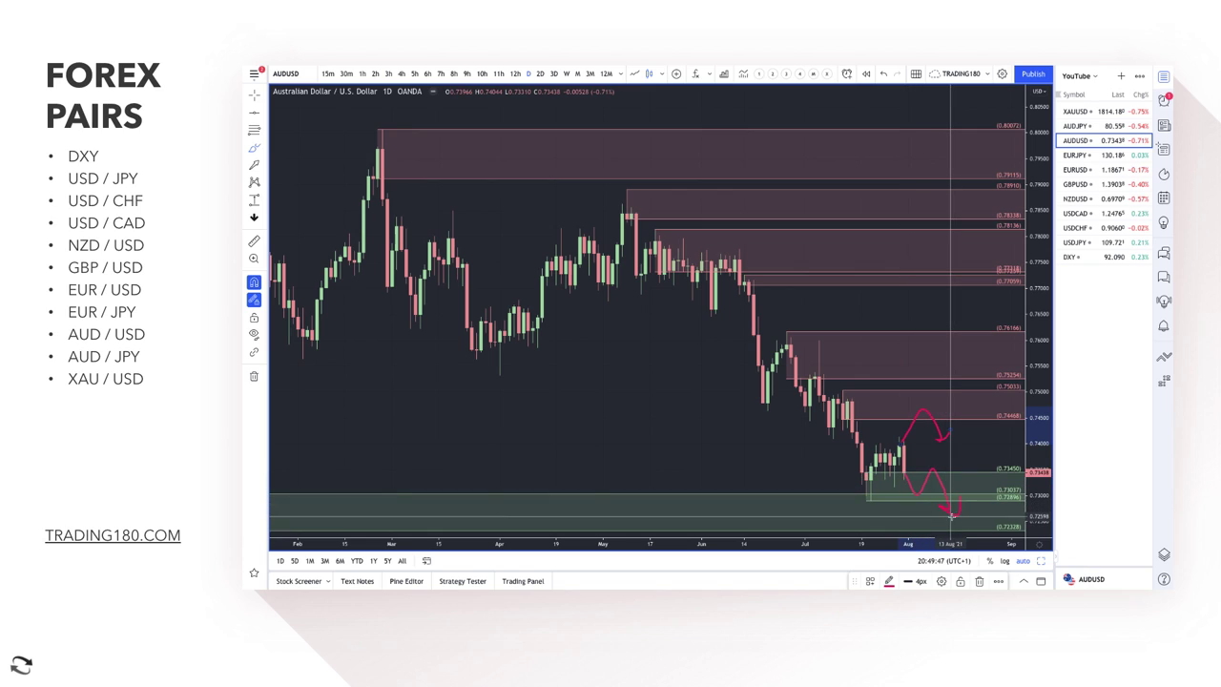
{"action": "mouse_move", "coordinate": [951, 516]}
{"action": "left_mouse_down"}
{"action": "mouse_move", "coordinate": [969, 451]}
{"action": "mouse_move", "coordinate": [997, 494]}
{"action": "left_mouse_up"}
{"action": "left_click_drag", "start_coordinate": [899, 455], "coordinate": [988, 453]}
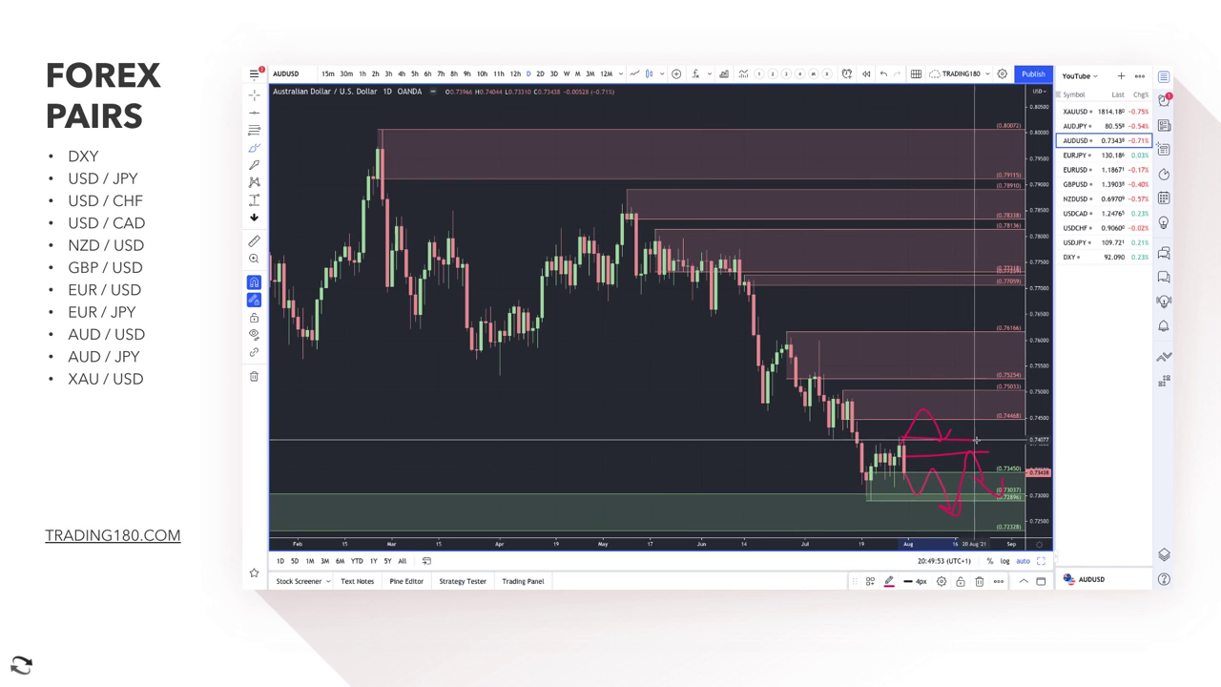
Switch to the AUDJPY daily chart and mark a demand zone from 80.522 to 79.843 at the 20 July low
{"action": "scroll", "coordinate": [703, 232], "scroll_direction": "up", "scroll_amount": 5}
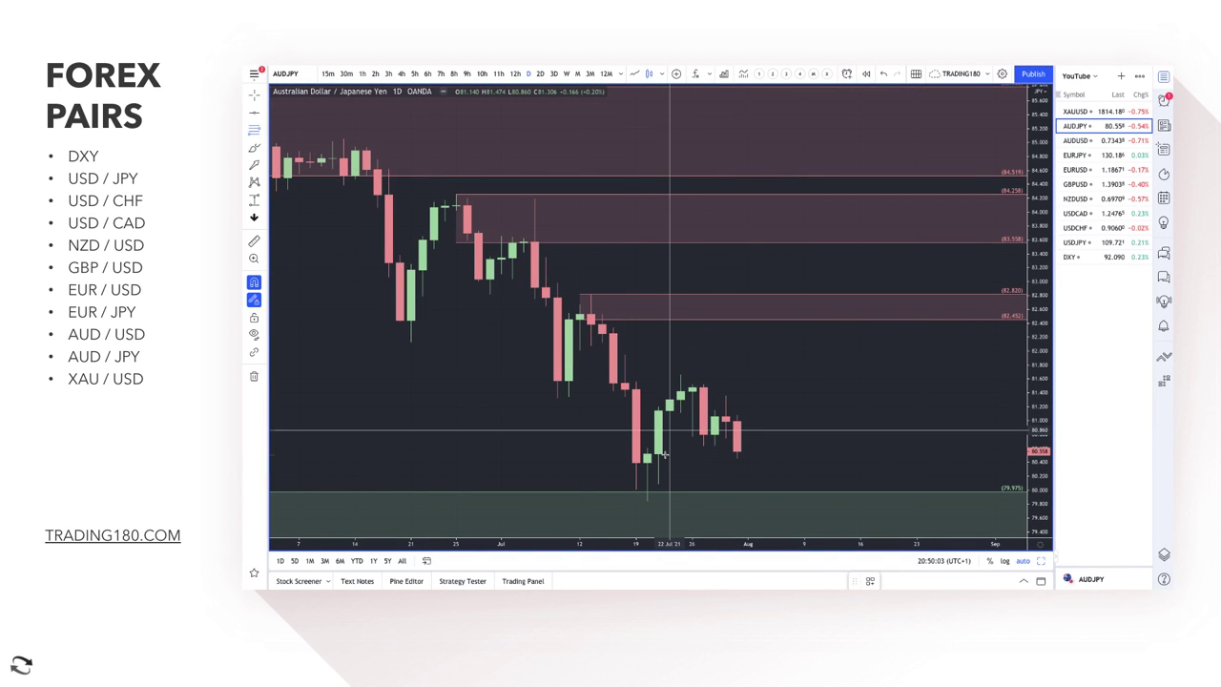
{"action": "mouse_move", "coordinate": [664, 455]}
{"action": "left_mouse_down"}
{"action": "mouse_move", "coordinate": [643, 481]}
{"action": "mouse_move", "coordinate": [658, 480]}
{"action": "mouse_move", "coordinate": [647, 500]}
{"action": "left_mouse_up"}
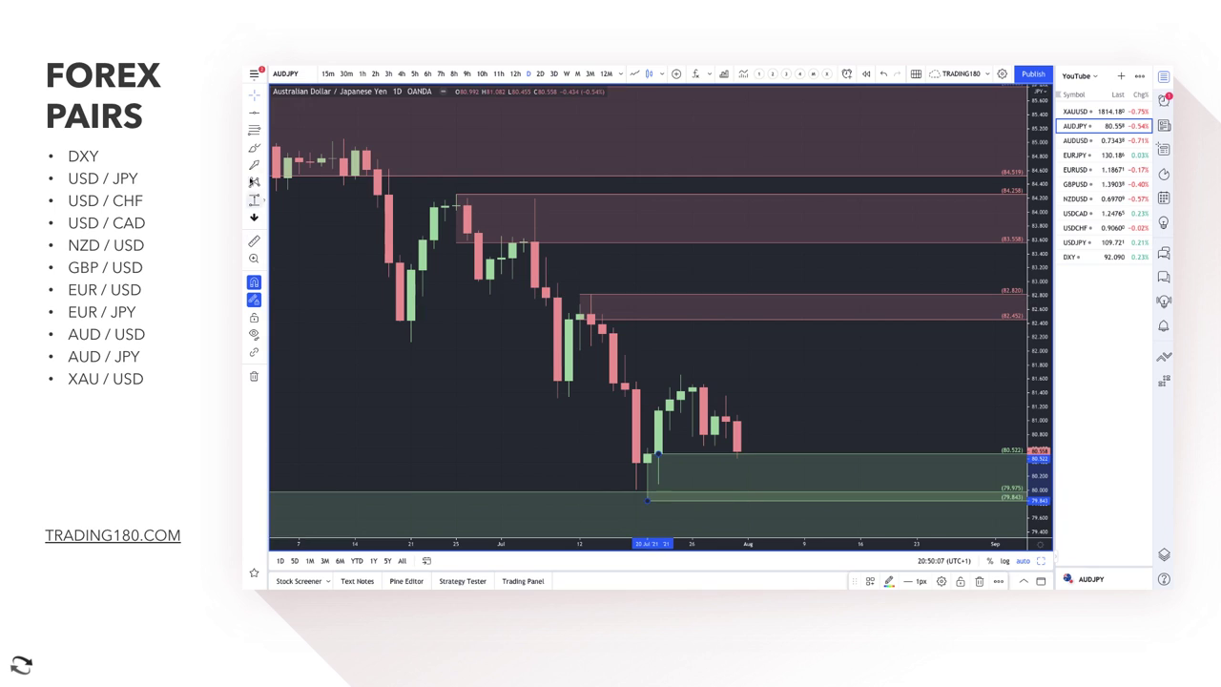
{"action": "key", "text": "Escape"}
Mark an AUDJPY zone from 81.421 to 81.658 at the 23 July high and apply the red supply template to it
{"action": "scroll", "coordinate": [665, 365], "scroll_direction": "down", "scroll_amount": 3}
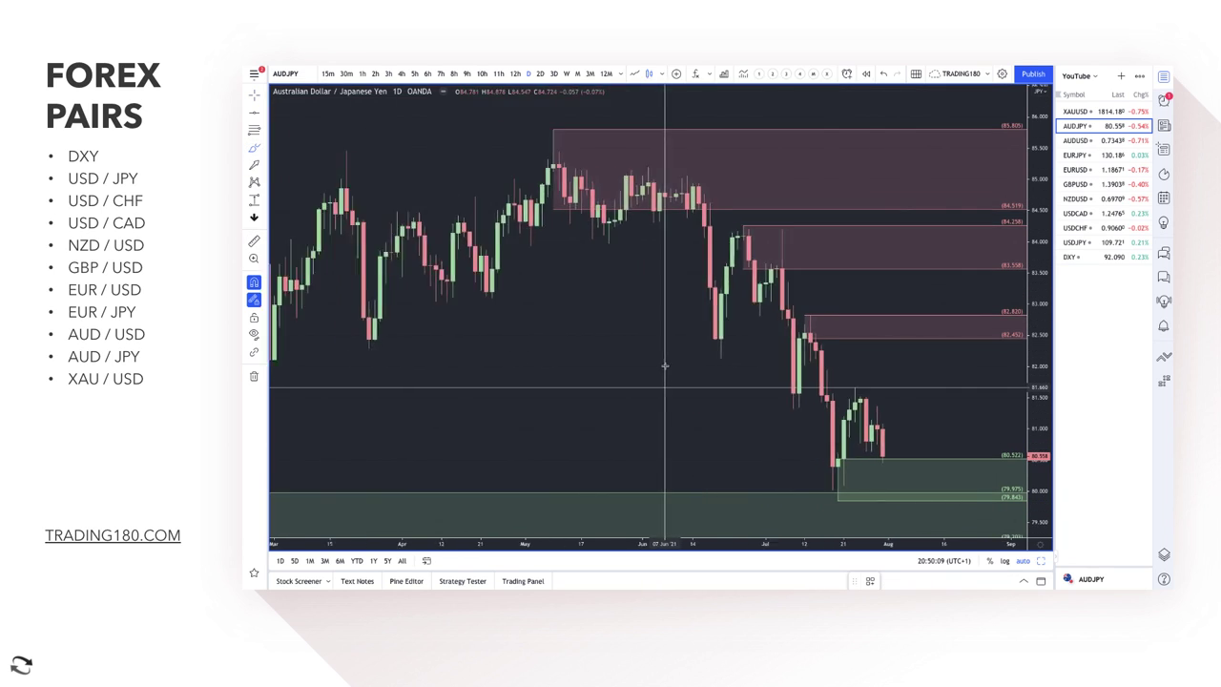
{"action": "scroll", "coordinate": [665, 365], "scroll_direction": "down", "scroll_amount": 5}
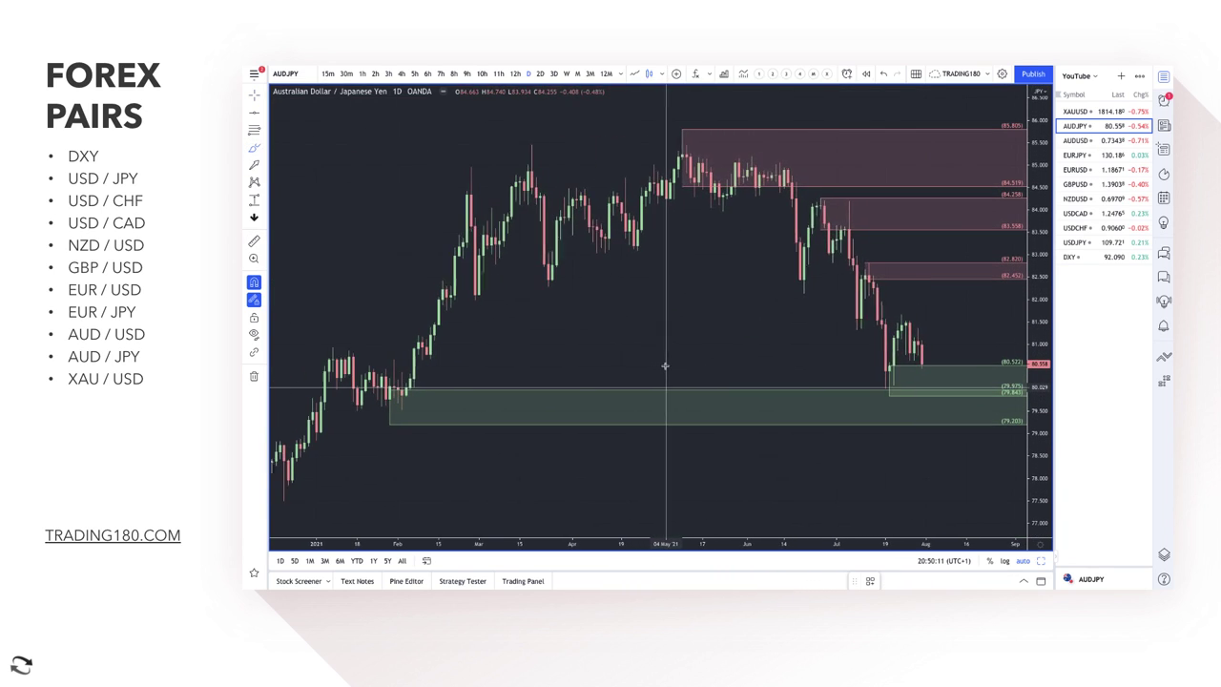
{"action": "scroll", "coordinate": [665, 365], "scroll_direction": "down", "scroll_amount": 1}
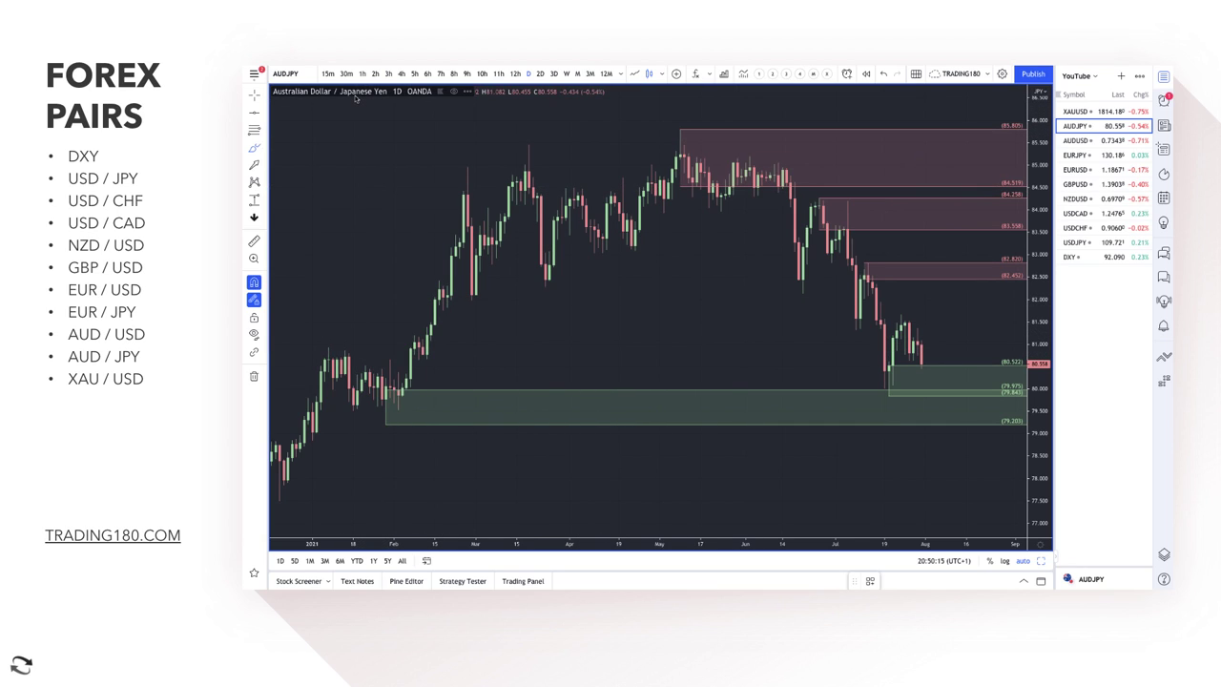
{"action": "left_click", "coordinate": [264, 148]}
{"action": "left_click", "coordinate": [315, 168]}
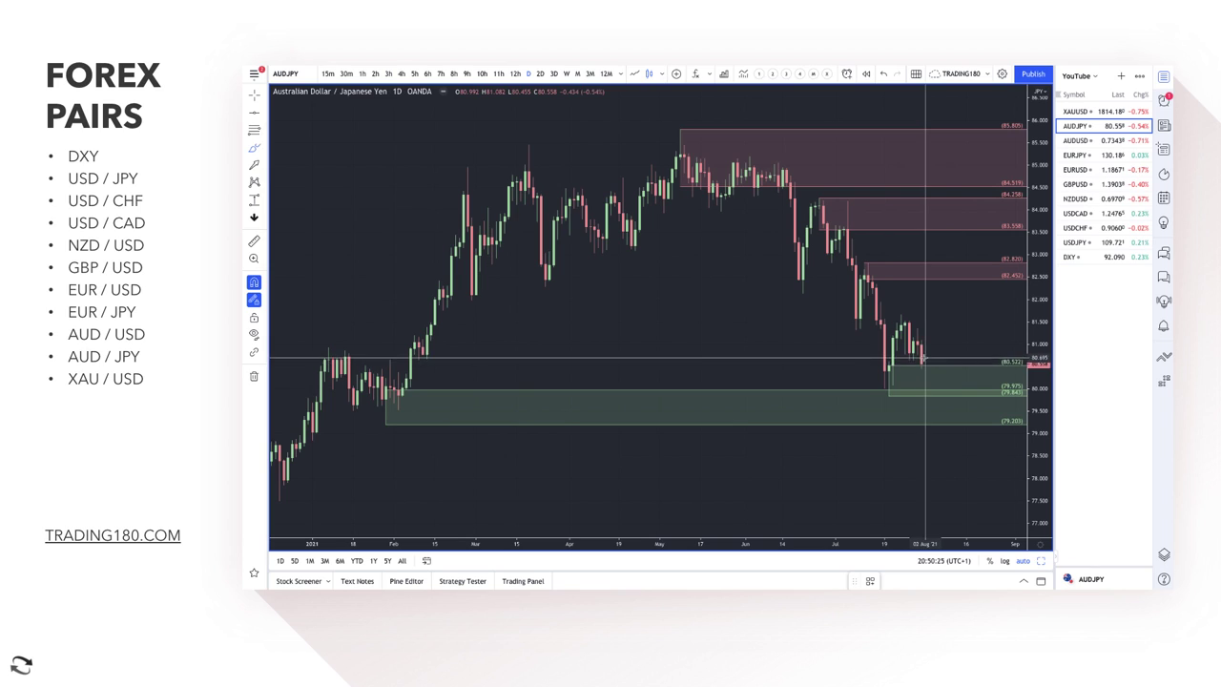
{"action": "left_click", "coordinate": [251, 129]}
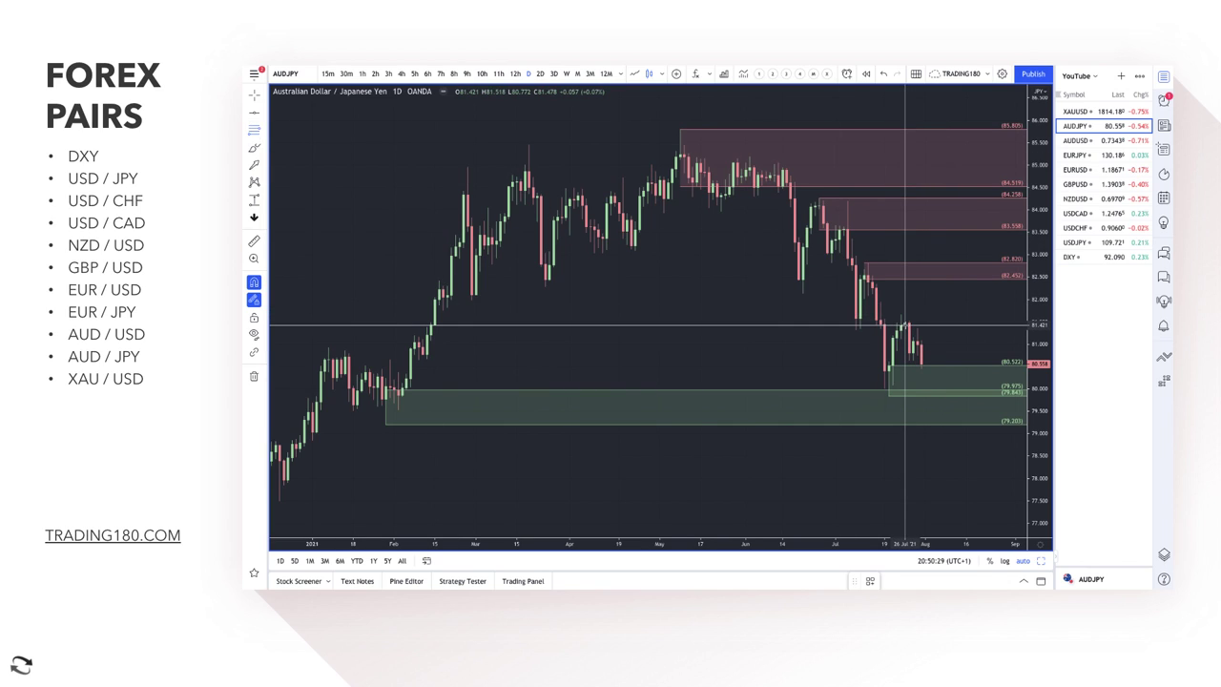
{"action": "left_click_drag", "start_coordinate": [904, 325], "coordinate": [899, 313]}
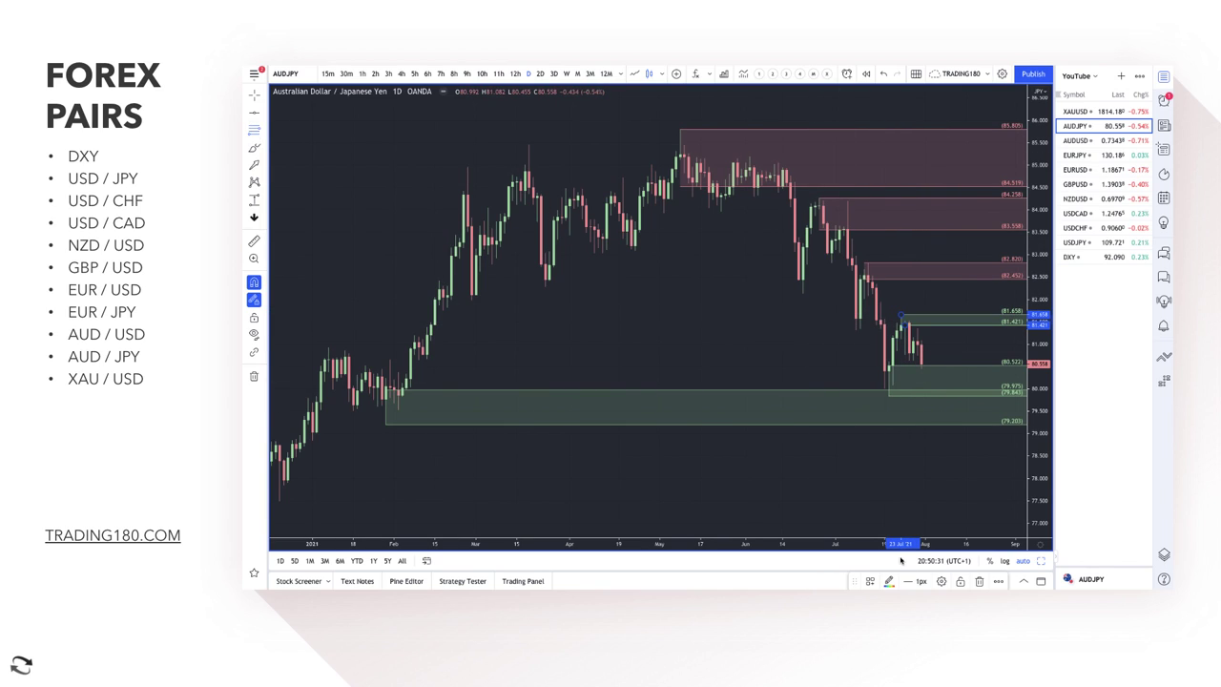
{"action": "left_click", "coordinate": [870, 580]}
{"action": "left_click", "coordinate": [907, 391]}
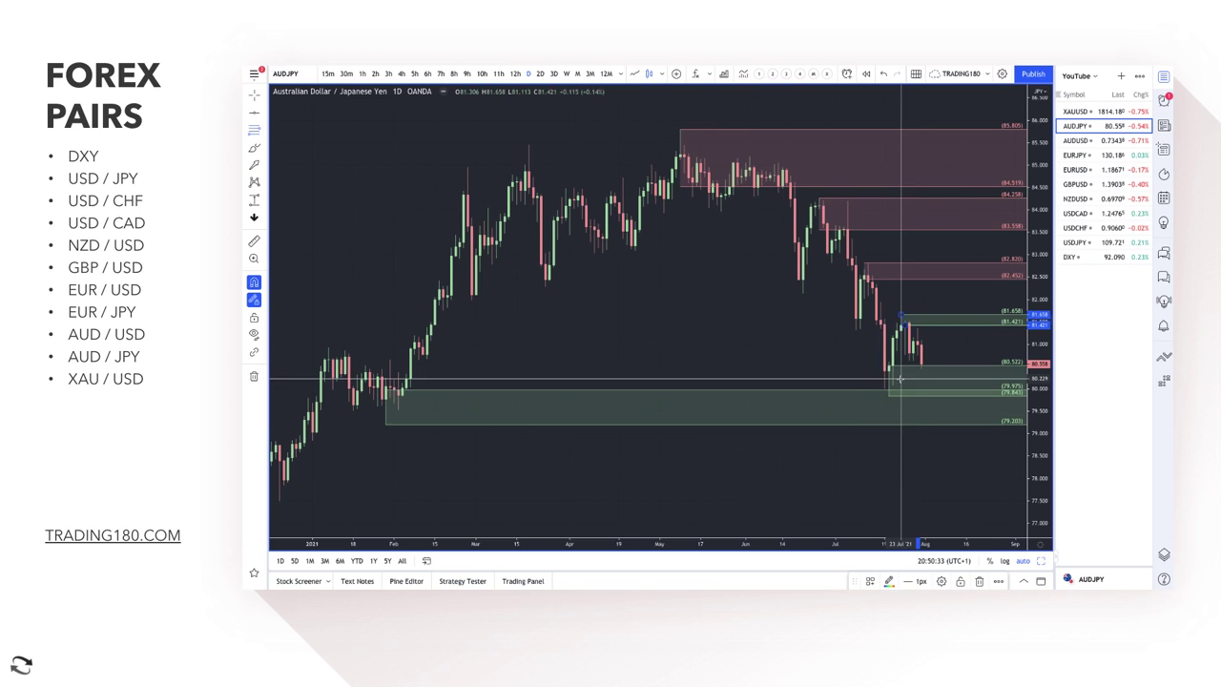
{"action": "key", "text": "ctrl+z"}
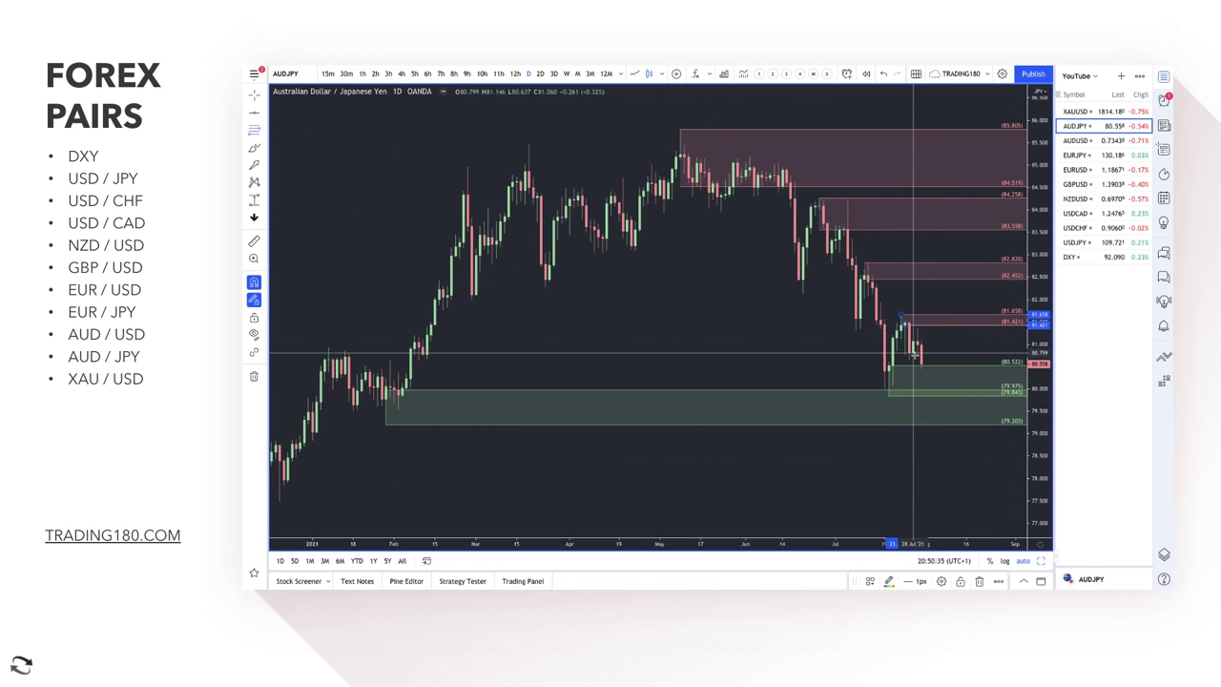
Mark a second AUDJPY supply zone from 80.799 on the 28 July candle up to the 29 July high
{"action": "left_click_drag", "start_coordinate": [912, 353], "coordinate": [916, 339]}
{"action": "scroll", "coordinate": [918, 329], "scroll_direction": "up", "scroll_amount": 6}
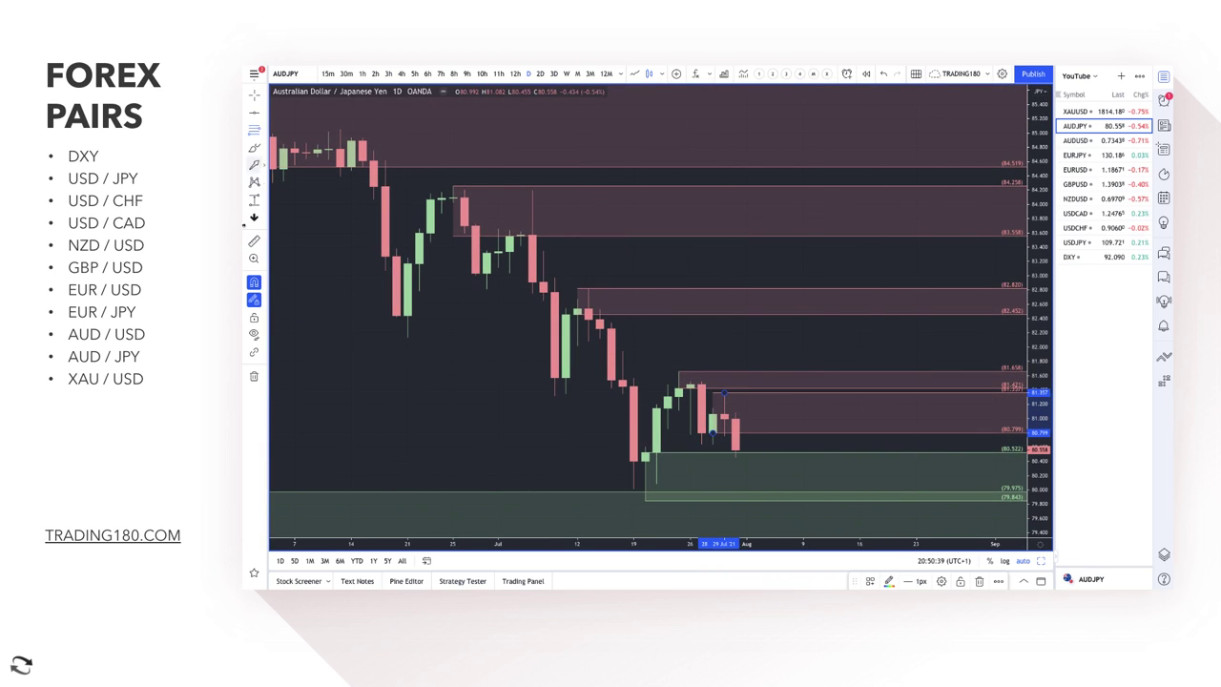
{"action": "left_click", "coordinate": [429, 415]}
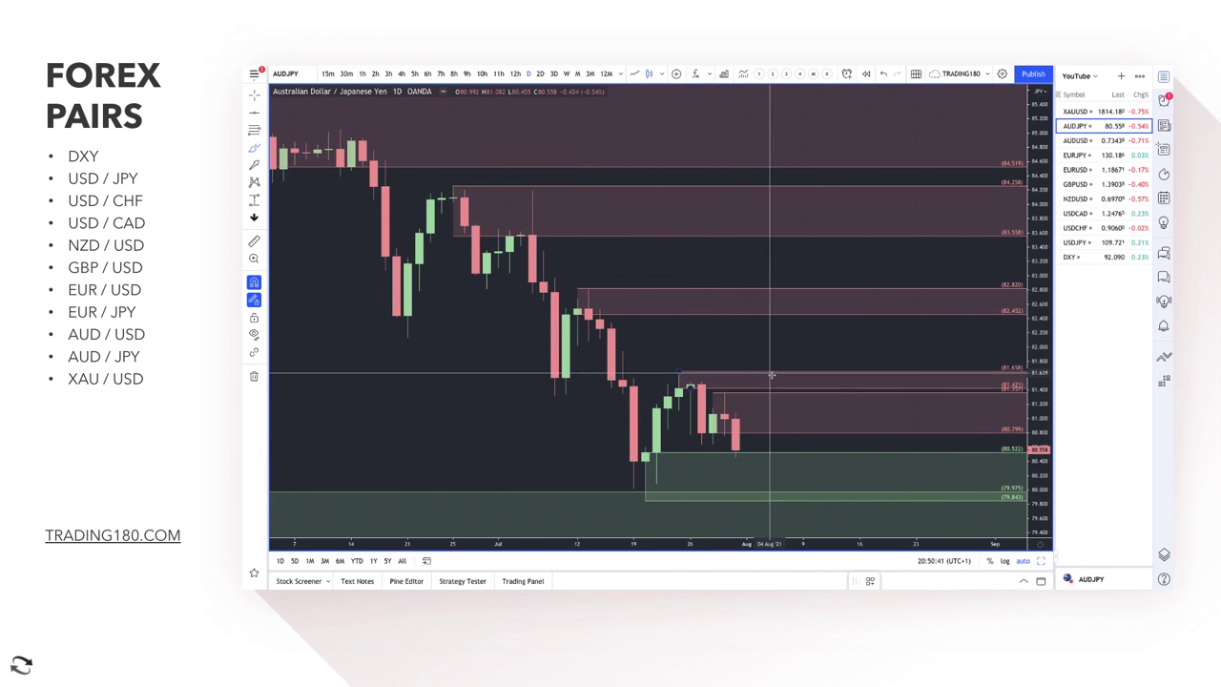
Draw a thin rectangle through the 81.658–81.421 AUDJPY supply zone, spanning 21 June to 25 August
{"action": "left_click", "coordinate": [263, 152]}
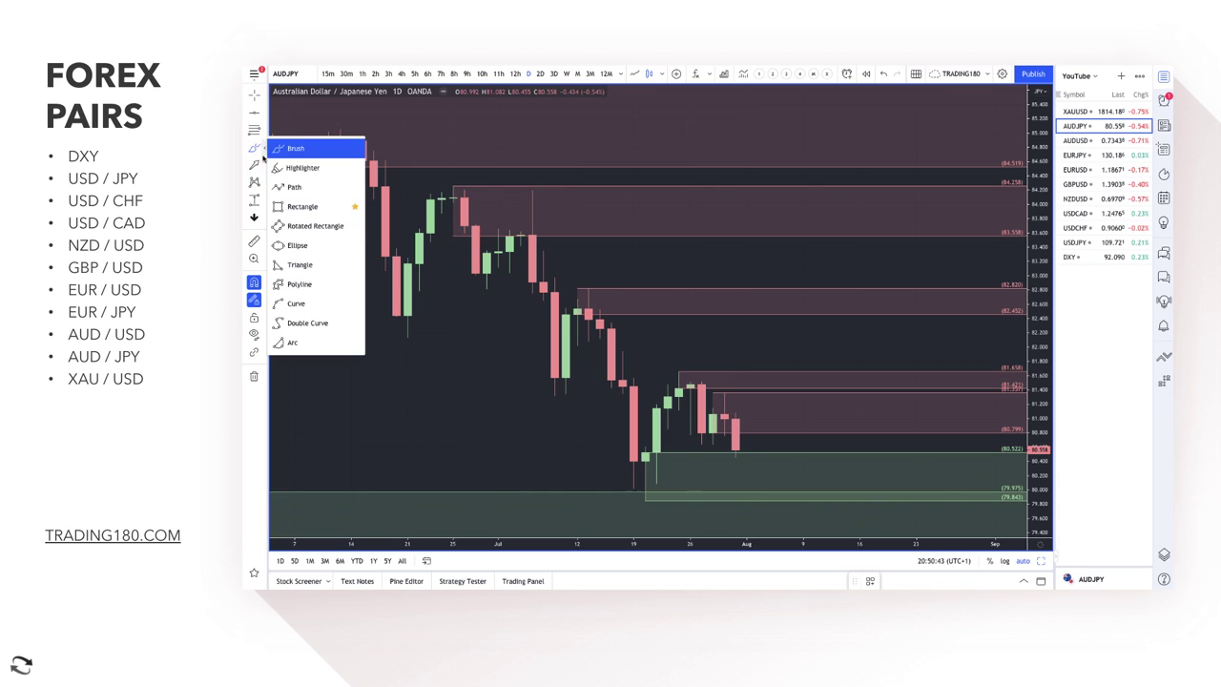
{"action": "left_click", "coordinate": [305, 204]}
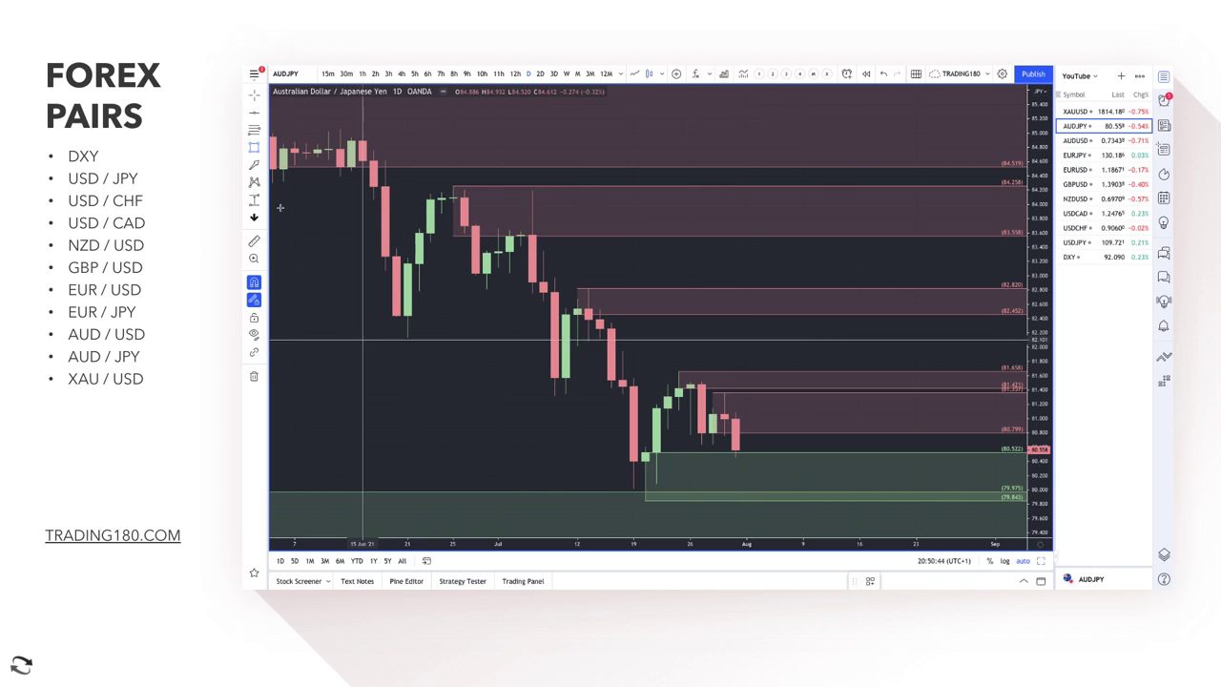
{"action": "left_click", "coordinate": [408, 381]}
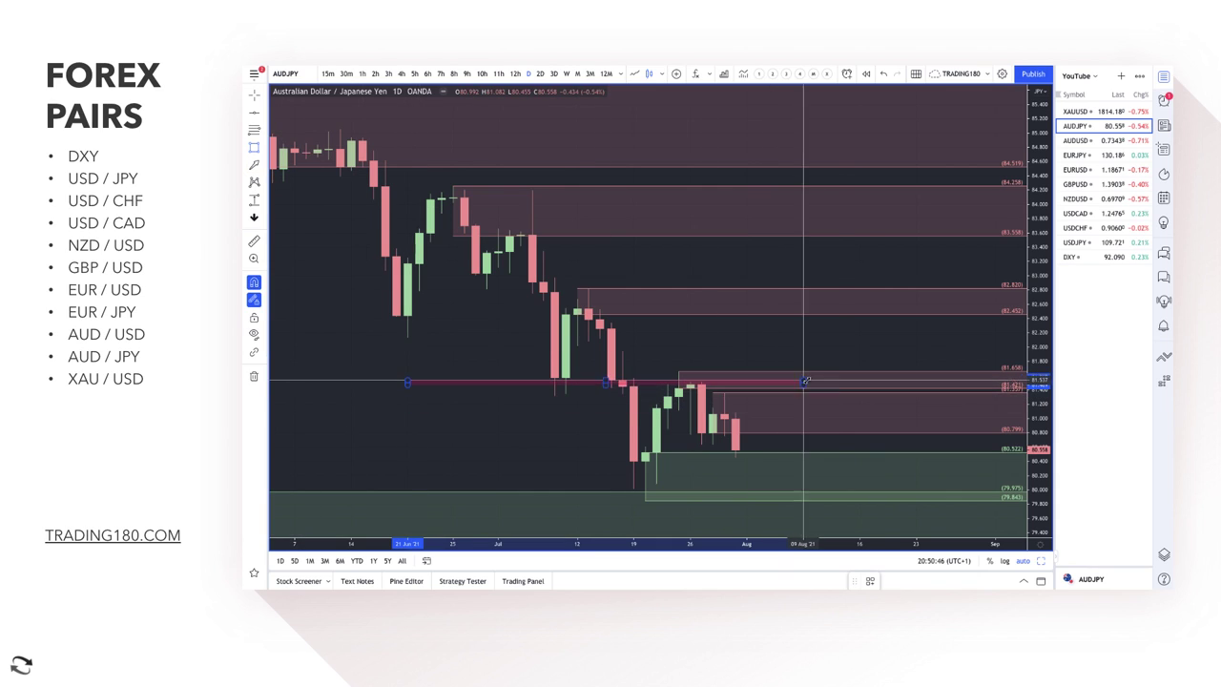
{"action": "left_click", "coordinate": [939, 381]}
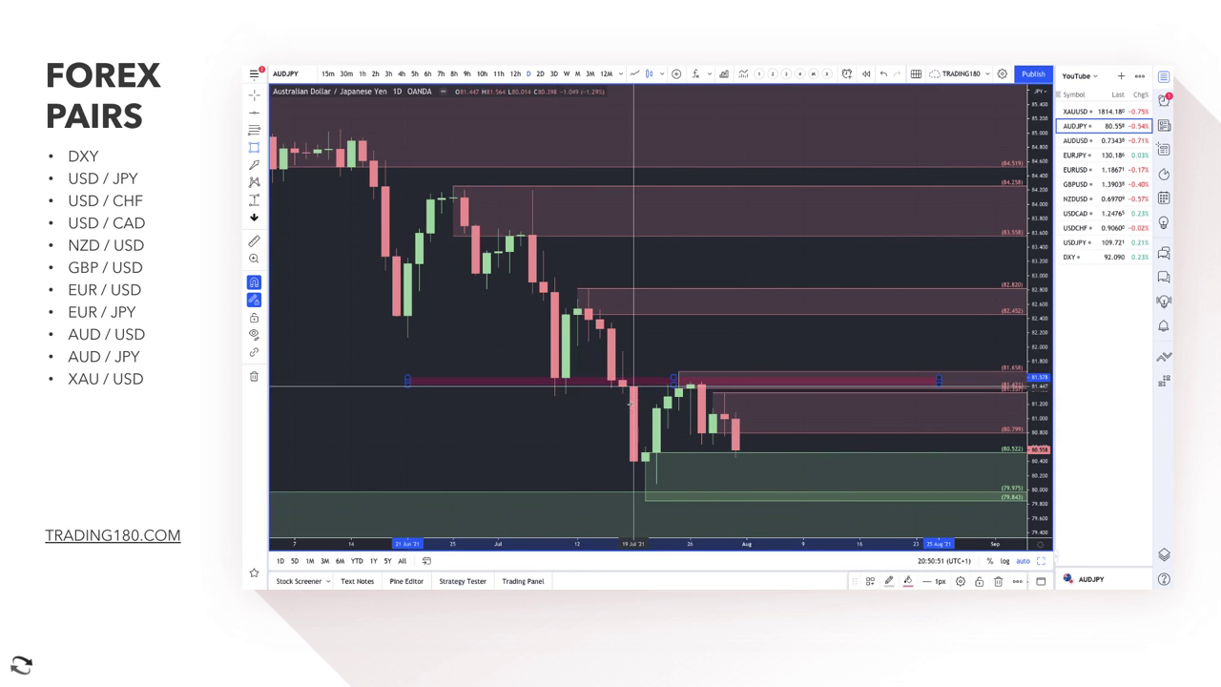
Brush a circled fall from the AUDJPY rectangle and a dip turning up in the demand zone, and circle the 20 July low
{"action": "left_click", "coordinate": [264, 146]}
{"action": "left_click", "coordinate": [307, 148]}
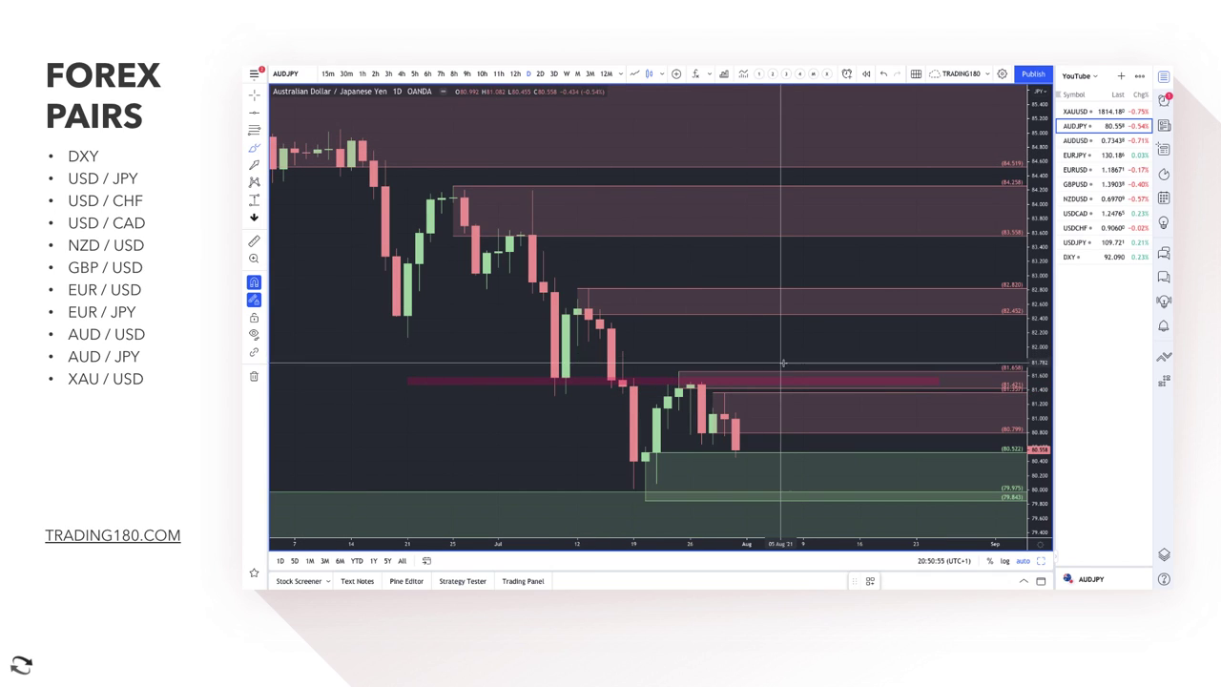
{"action": "mouse_move", "coordinate": [778, 365]}
{"action": "left_mouse_down"}
{"action": "mouse_move", "coordinate": [746, 389]}
{"action": "mouse_move", "coordinate": [771, 365]}
{"action": "mouse_move", "coordinate": [819, 450]}
{"action": "mouse_move", "coordinate": [826, 426]}
{"action": "left_mouse_up"}
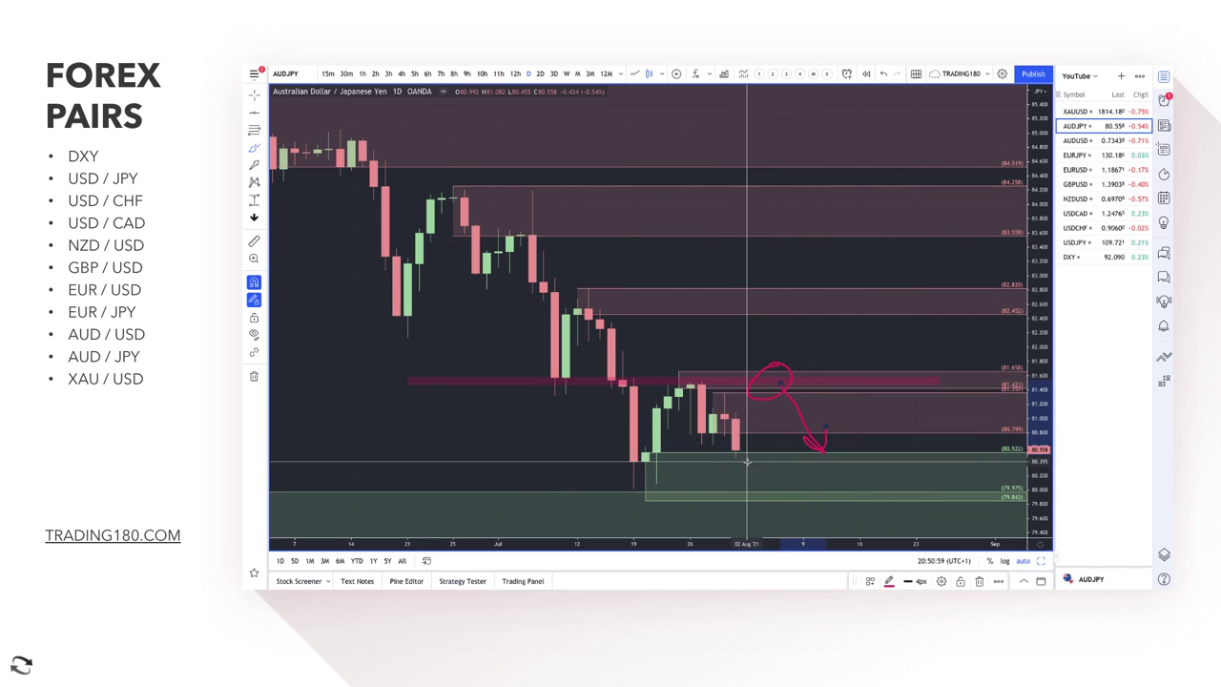
{"action": "mouse_move", "coordinate": [738, 458]}
{"action": "left_mouse_down"}
{"action": "mouse_move", "coordinate": [771, 492]}
{"action": "mouse_move", "coordinate": [801, 469]}
{"action": "mouse_move", "coordinate": [790, 474]}
{"action": "left_mouse_up"}
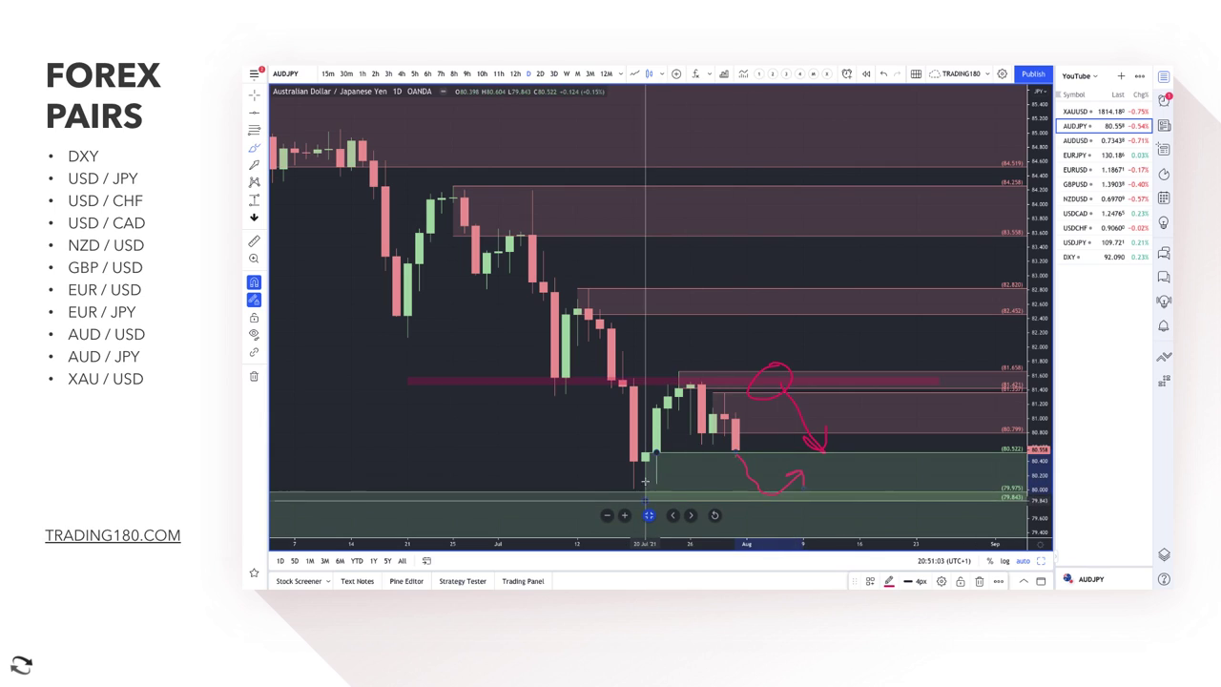
{"action": "mouse_move", "coordinate": [644, 462]}
{"action": "left_mouse_down"}
{"action": "mouse_move", "coordinate": [624, 511]}
{"action": "mouse_move", "coordinate": [633, 475]}
{"action": "left_mouse_up"}
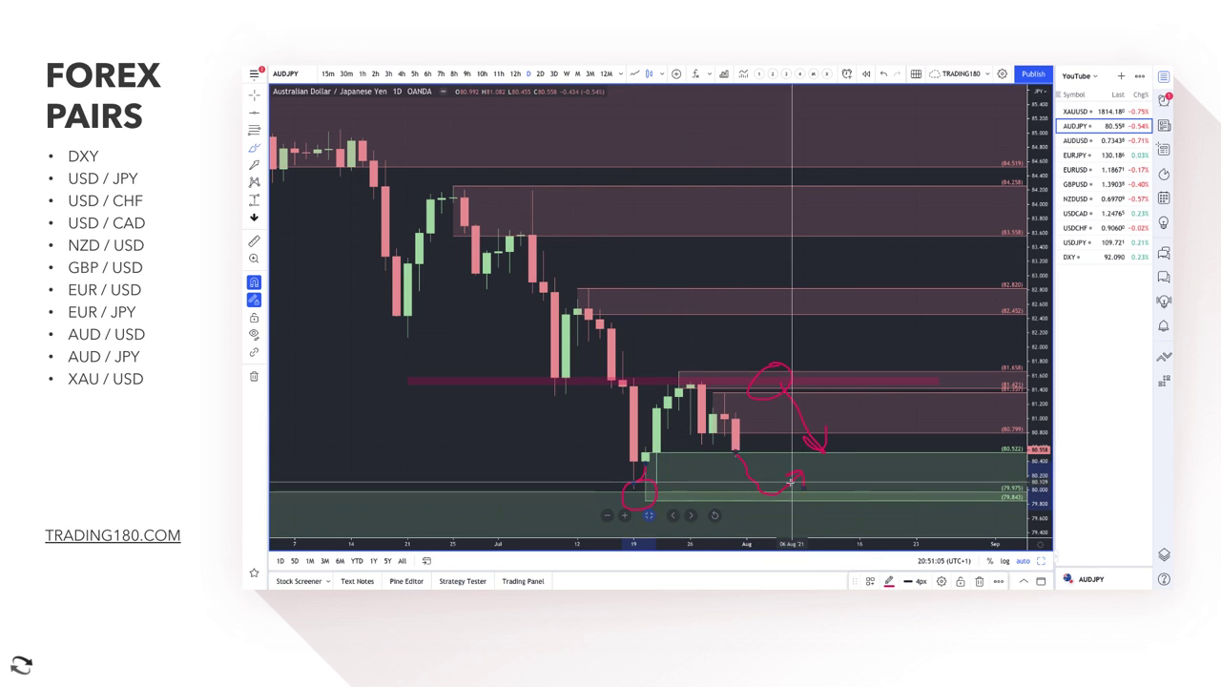
On the XAUUSD daily chart, mark a supply zone from 1827.385 to 1834.195 at the 15 July high and brush a circled falling arrow at its retest
{"action": "scroll", "coordinate": [804, 482], "scroll_direction": "down", "scroll_amount": 5}
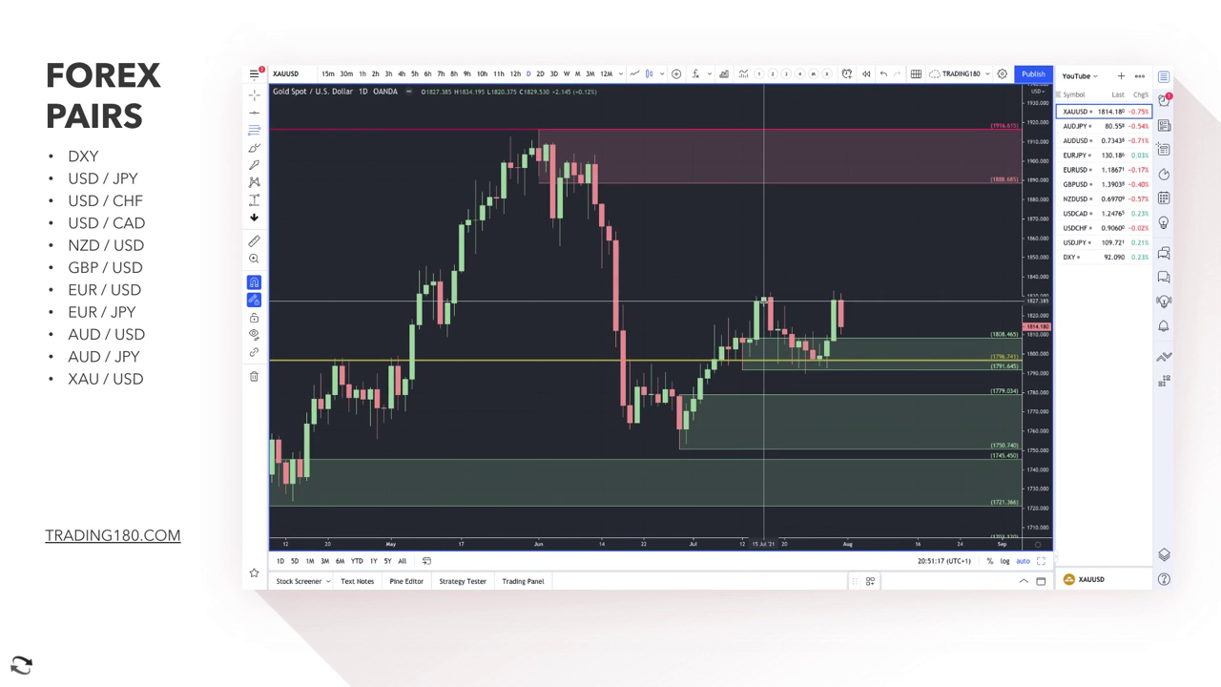
{"action": "left_click_drag", "start_coordinate": [764, 303], "coordinate": [763, 288]}
{"action": "scroll", "coordinate": [695, 343], "scroll_direction": "up", "scroll_amount": 3}
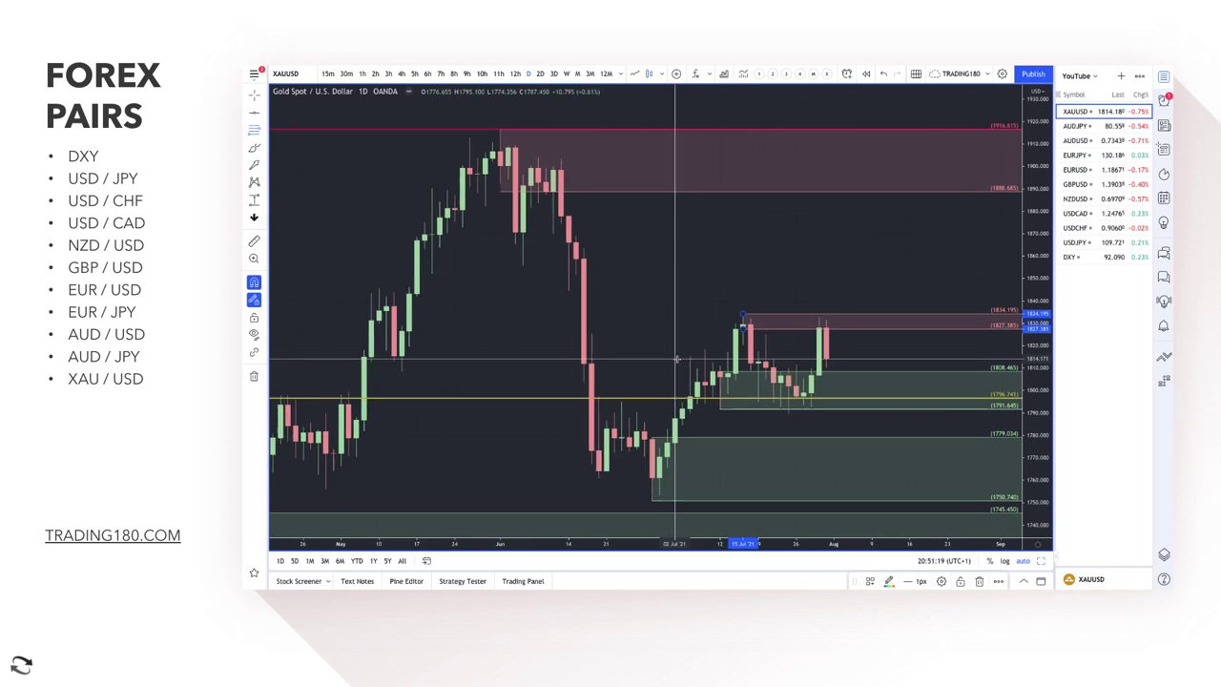
{"action": "left_click", "coordinate": [255, 146]}
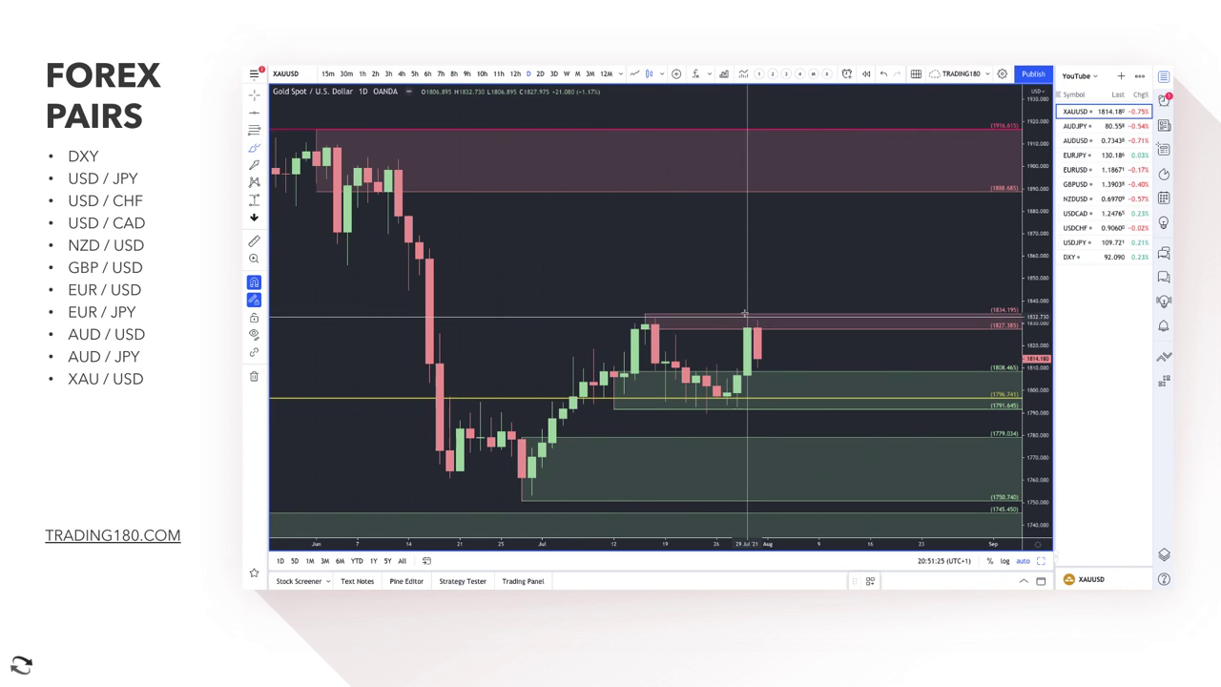
{"action": "mouse_move", "coordinate": [748, 307]}
{"action": "left_mouse_down"}
{"action": "mouse_move", "coordinate": [766, 314]}
{"action": "mouse_move", "coordinate": [740, 329]}
{"action": "mouse_move", "coordinate": [755, 325]}
{"action": "mouse_move", "coordinate": [788, 354]}
{"action": "left_mouse_up"}
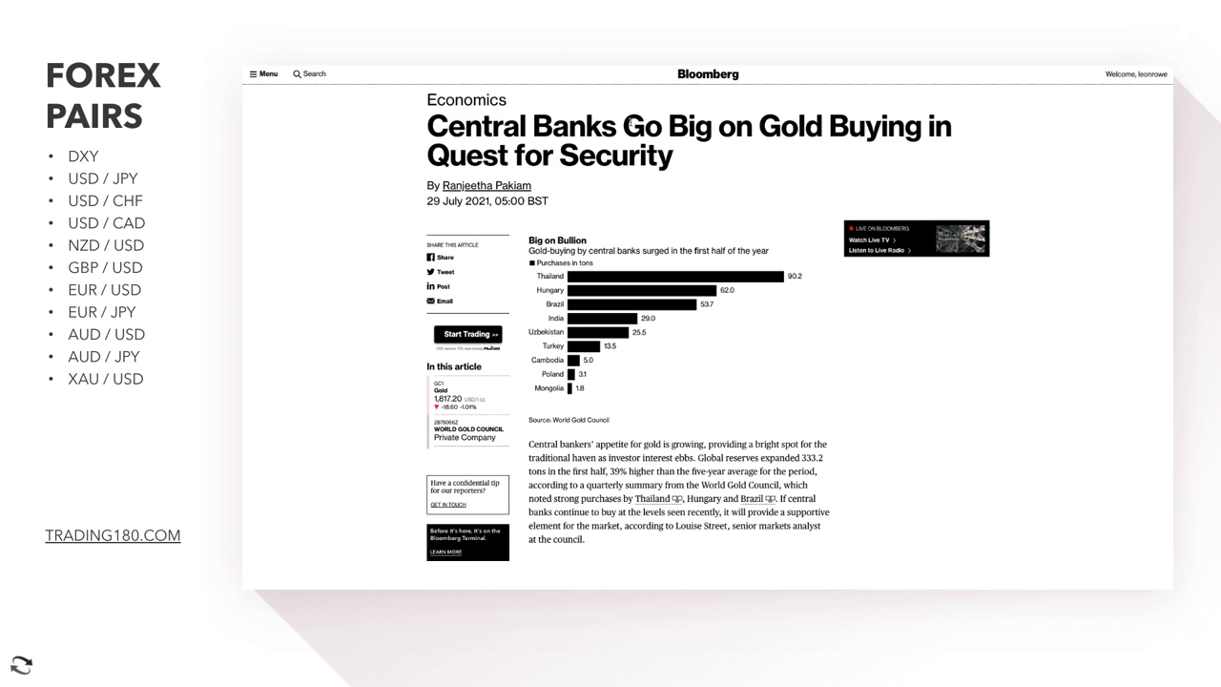
Switch to the Bloomberg article on central banks' gold buying and read its headline and opening paragraph, highlighting the passages
{"action": "left_click_drag", "start_coordinate": [623, 126], "coordinate": [677, 160]}
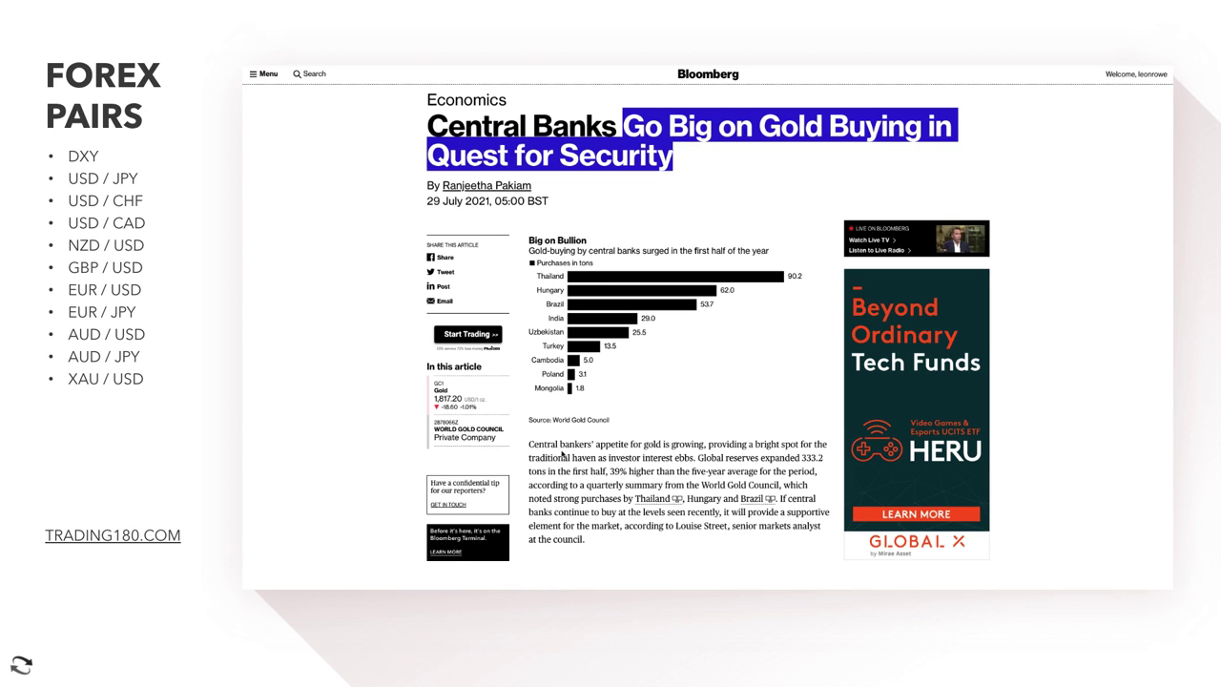
{"action": "scroll", "coordinate": [528, 445], "scroll_direction": "down", "scroll_amount": 3}
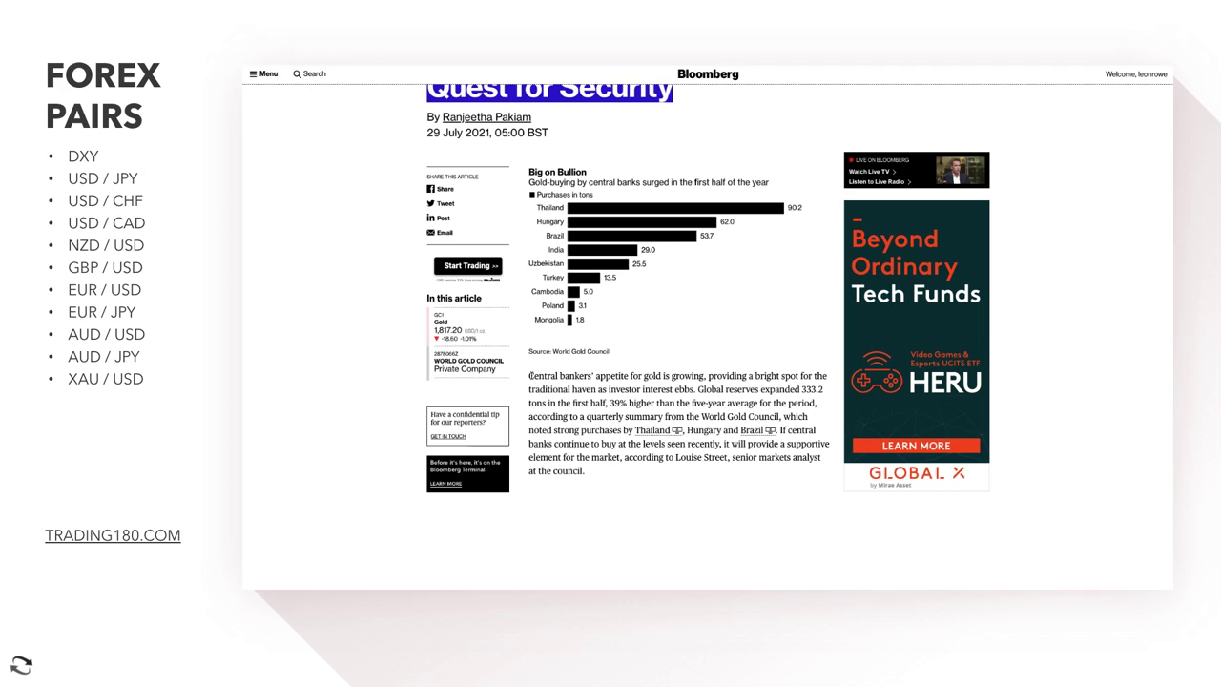
{"action": "left_click_drag", "start_coordinate": [531, 376], "coordinate": [675, 402]}
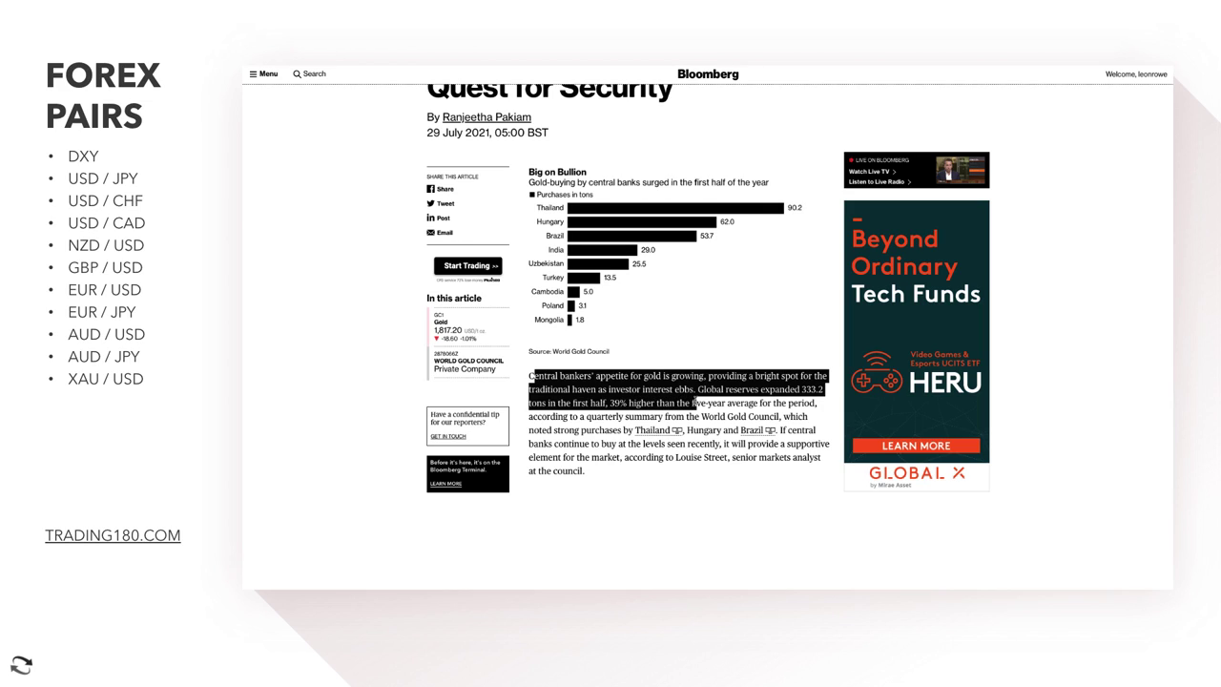
{"action": "left_click_drag", "start_coordinate": [722, 402], "coordinate": [593, 444]}
{"action": "left_click", "coordinate": [596, 445]}
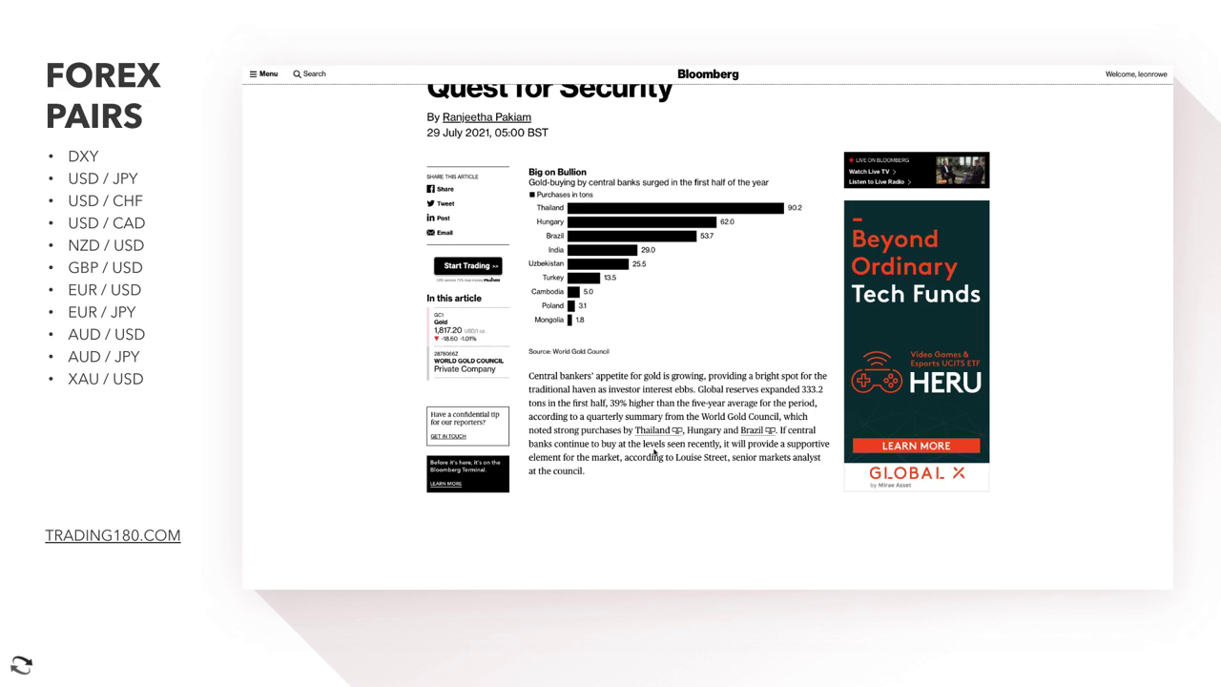
{"action": "left_click_drag", "start_coordinate": [605, 444], "coordinate": [806, 471]}
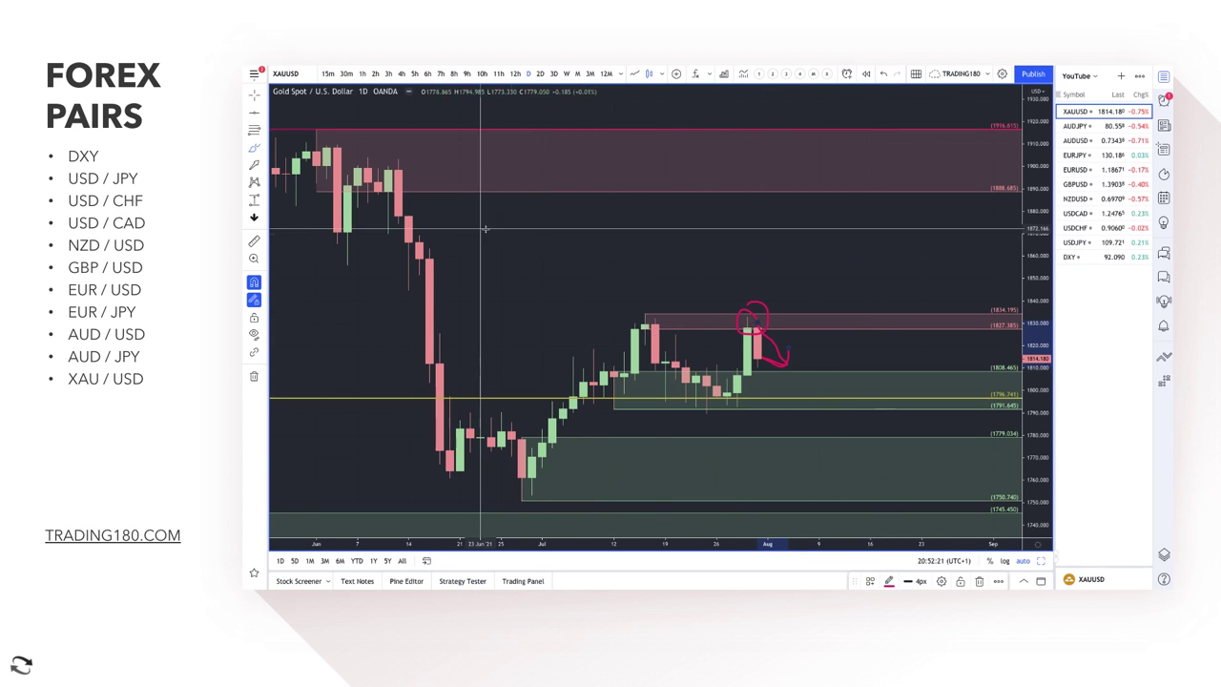
Brush a rising arrow from the gold pullback to the 1888.685 supply zone, and handwrite "Demand" beneath two upward arrows aimed at that zone
{"action": "left_click", "coordinate": [262, 148]}
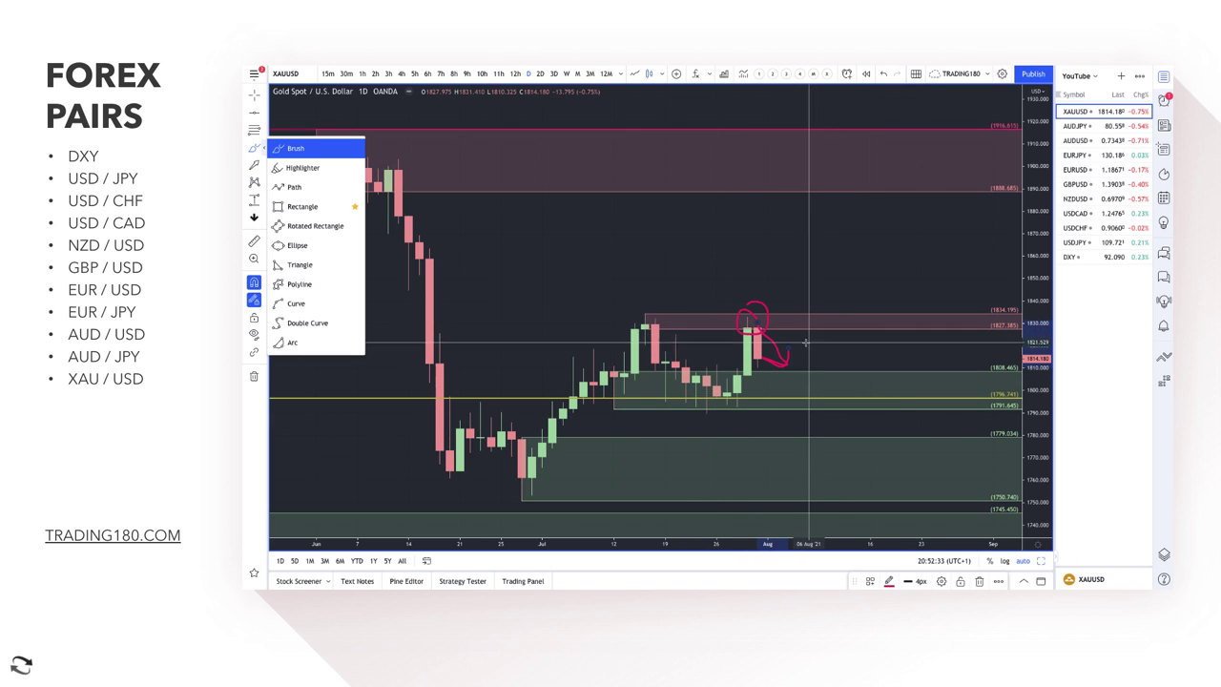
{"action": "mouse_move", "coordinate": [790, 355]}
{"action": "left_mouse_down"}
{"action": "mouse_move", "coordinate": [820, 224]}
{"action": "mouse_move", "coordinate": [870, 233]}
{"action": "left_mouse_up"}
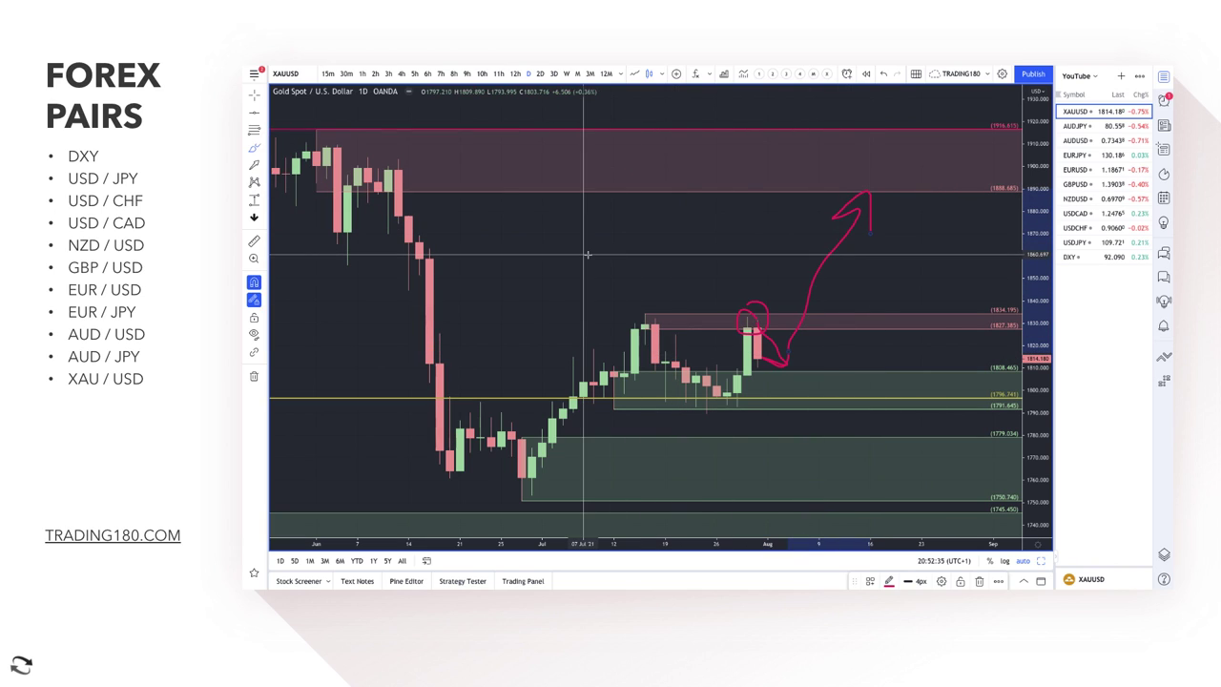
{"action": "mouse_move", "coordinate": [531, 295]}
{"action": "left_mouse_down"}
{"action": "mouse_move", "coordinate": [528, 205]}
{"action": "mouse_move", "coordinate": [551, 211]}
{"action": "left_mouse_up"}
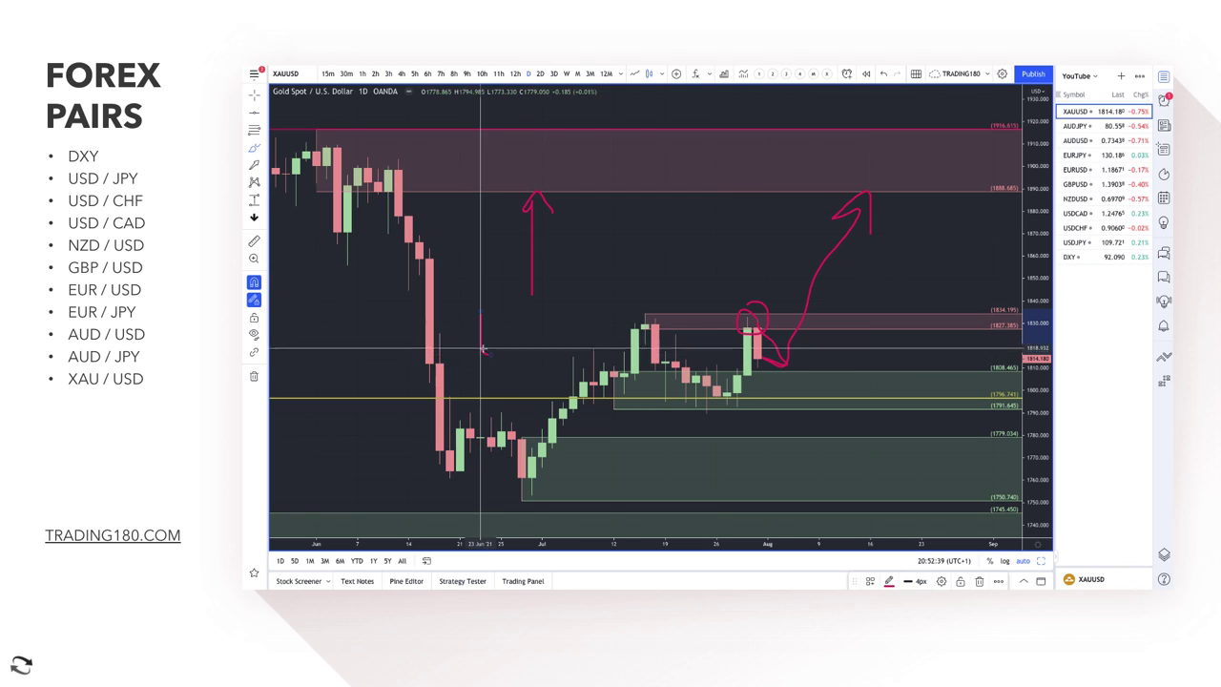
{"action": "mouse_move", "coordinate": [482, 351]}
{"action": "left_mouse_down"}
{"action": "mouse_move", "coordinate": [481, 311]}
{"action": "mouse_move", "coordinate": [504, 331]}
{"action": "mouse_move", "coordinate": [497, 350]}
{"action": "mouse_move", "coordinate": [643, 303]}
{"action": "left_mouse_up"}
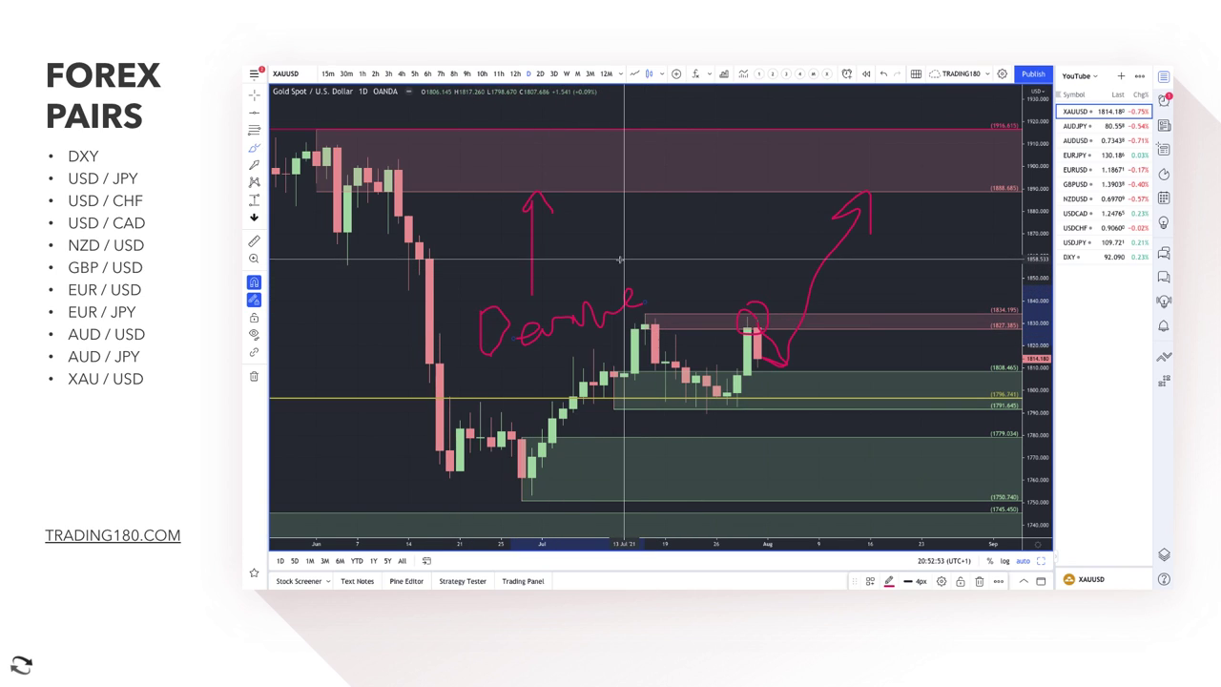
{"action": "mouse_move", "coordinate": [625, 258]}
{"action": "left_mouse_down"}
{"action": "mouse_move", "coordinate": [616, 180]}
{"action": "mouse_move", "coordinate": [628, 195]}
{"action": "left_mouse_up"}
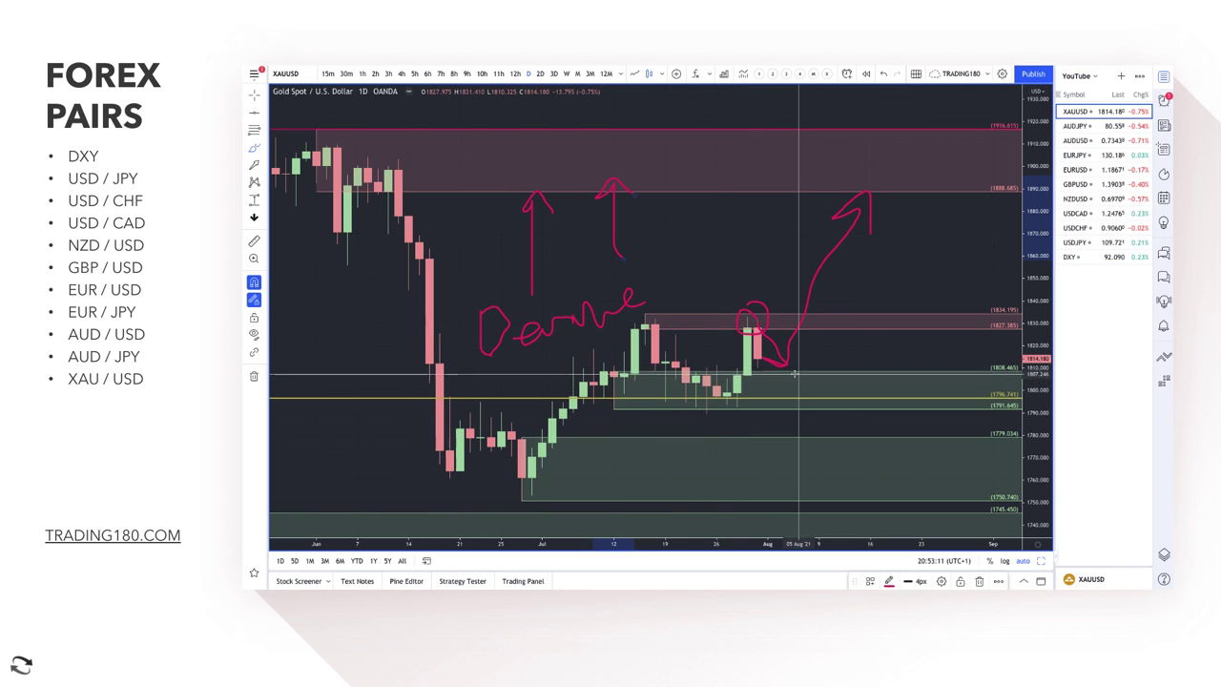
Brush a circled dip into the 1808.465 demand zone turning up in an arrow, plus another rising arrow into the upper supply zone
{"action": "mouse_move", "coordinate": [788, 370]}
{"action": "left_mouse_down"}
{"action": "mouse_move", "coordinate": [809, 396]}
{"action": "mouse_move", "coordinate": [779, 373]}
{"action": "mouse_move", "coordinate": [880, 239]}
{"action": "mouse_move", "coordinate": [889, 272]}
{"action": "left_mouse_up"}
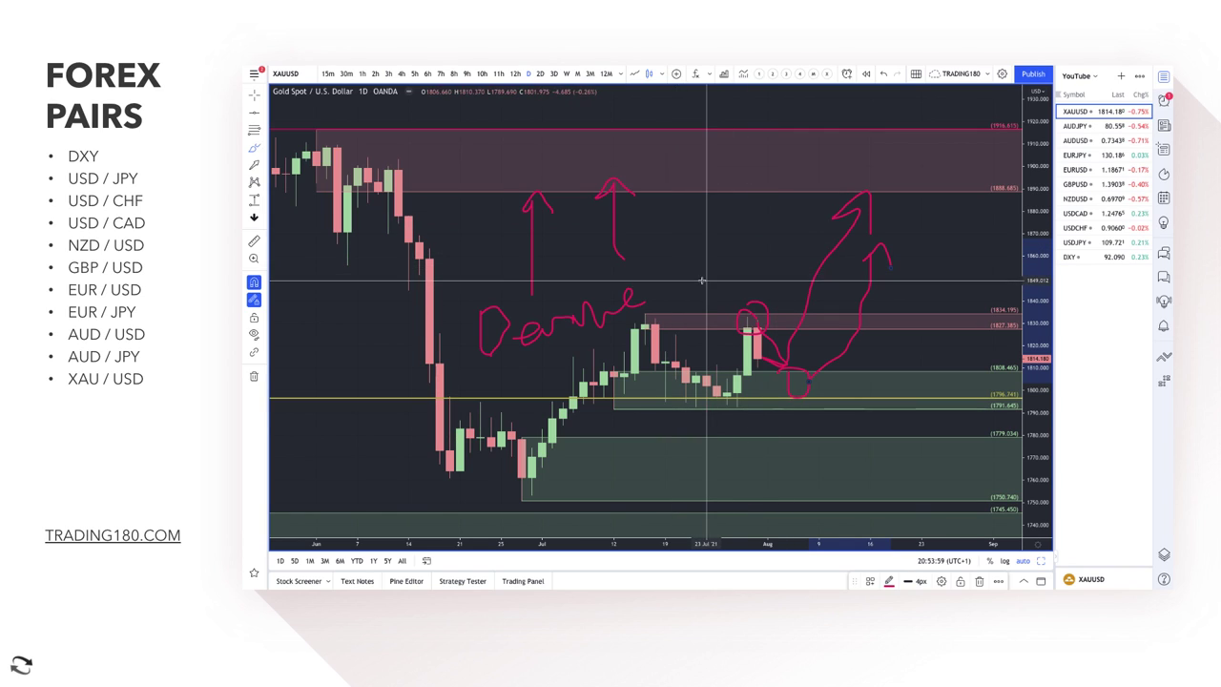
{"action": "mouse_move", "coordinate": [706, 277]}
{"action": "left_mouse_down"}
{"action": "mouse_move", "coordinate": [740, 187]}
{"action": "mouse_move", "coordinate": [747, 204]}
{"action": "left_mouse_up"}
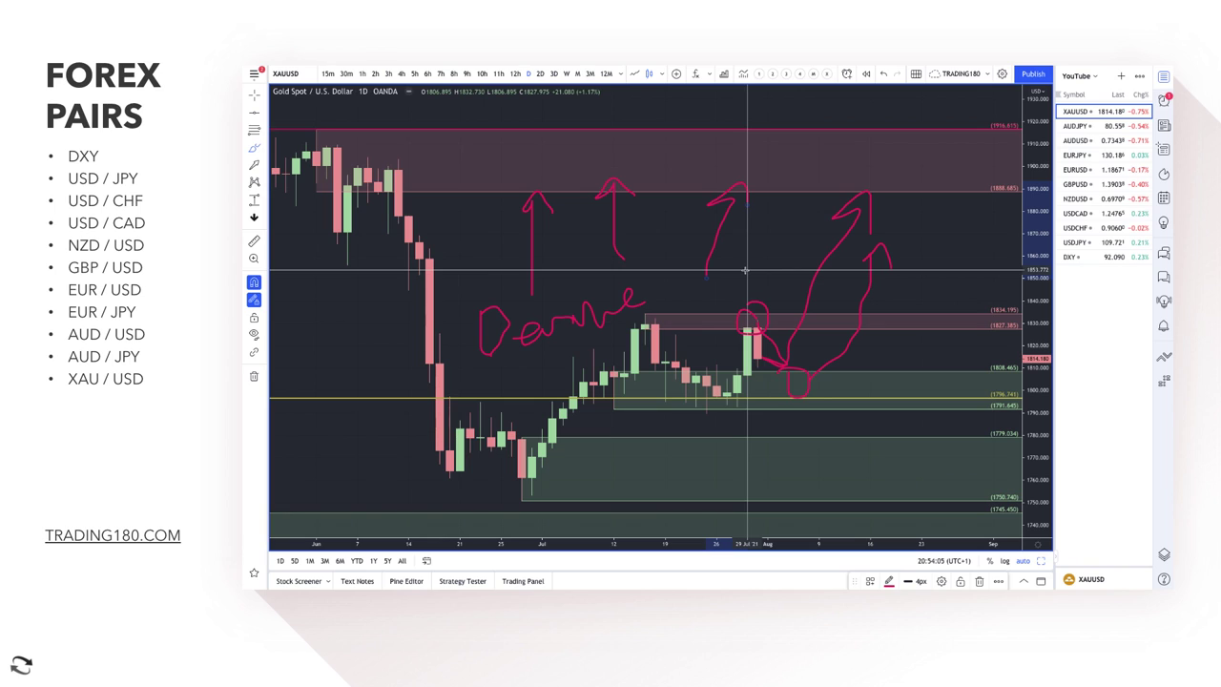
{"action": "scroll", "coordinate": [745, 271], "scroll_direction": "down", "scroll_amount": 3}
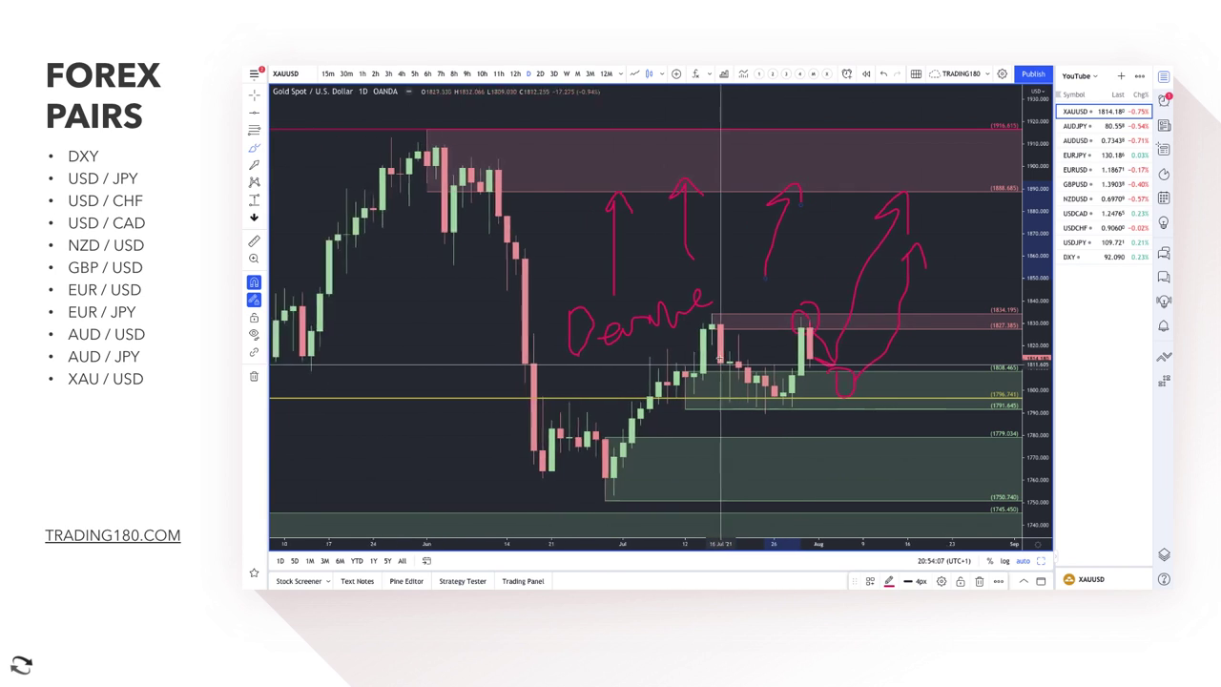